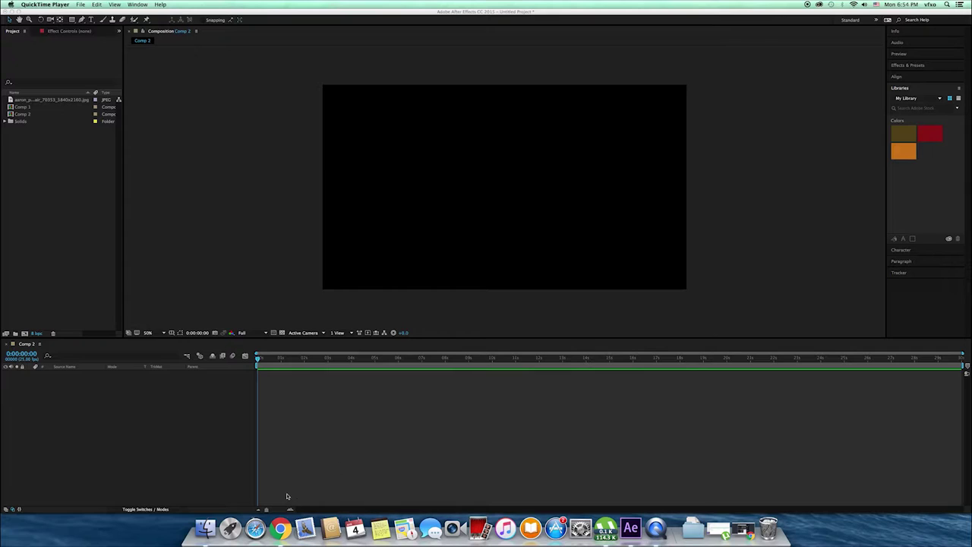
# Bring the web browser forward and scroll through its page
pyautogui.click(280, 528)
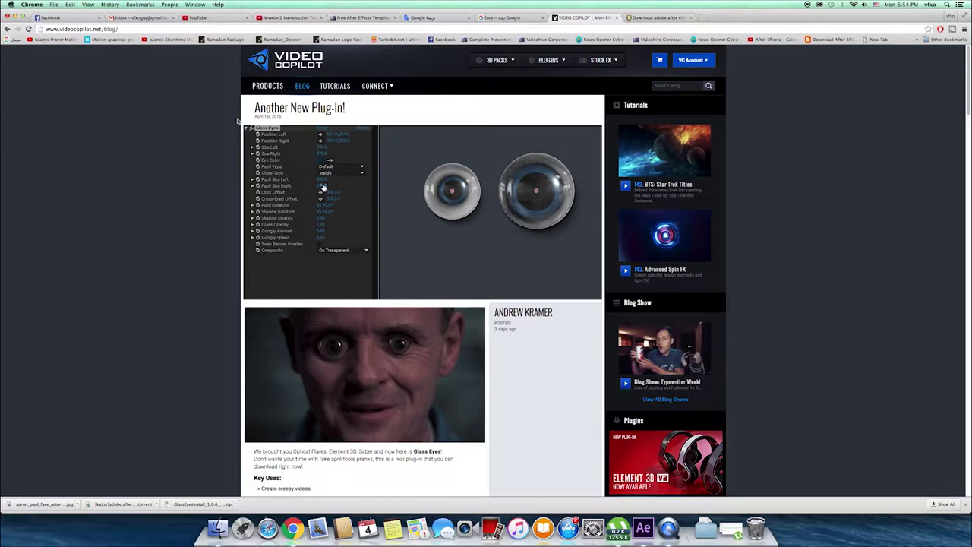
pyautogui.scroll(-5, 466, 198)
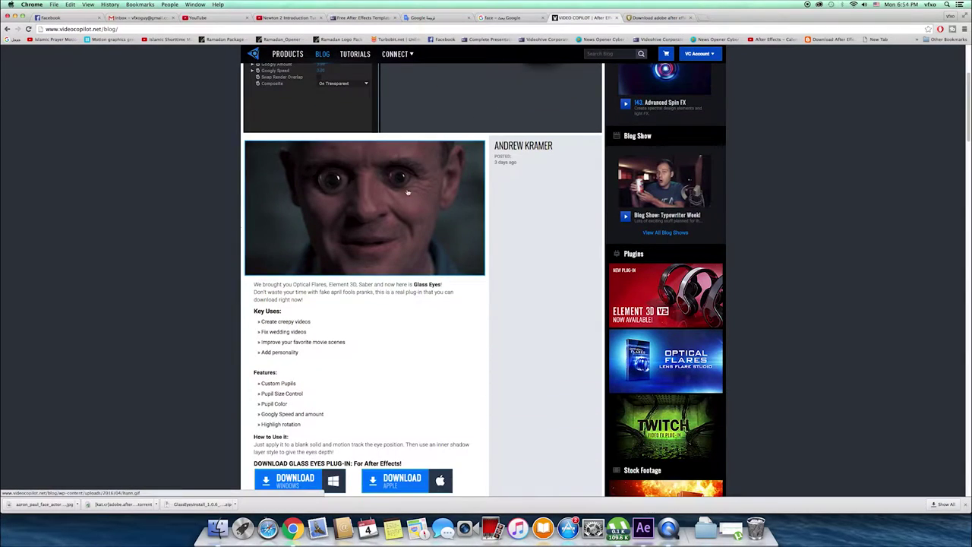
pyautogui.scroll(-1, 456, 186)
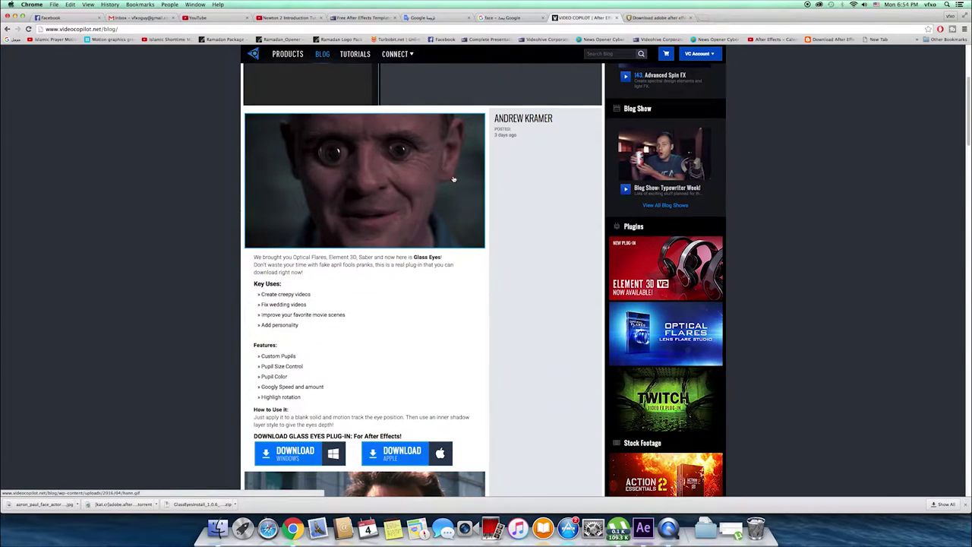
pyautogui.scroll(-5, 425, 221)
pyautogui.scroll(-5, 428, 228)
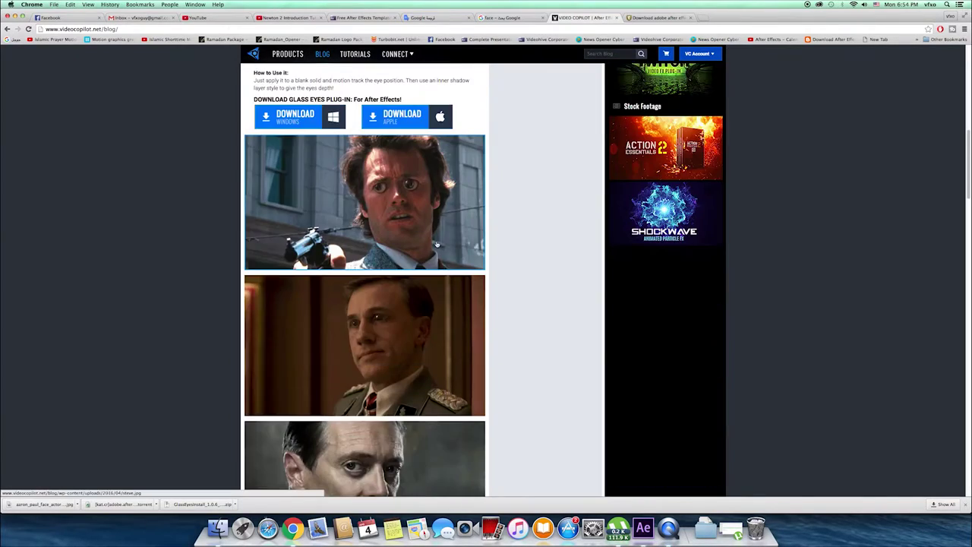
pyautogui.scroll(-2, 437, 243)
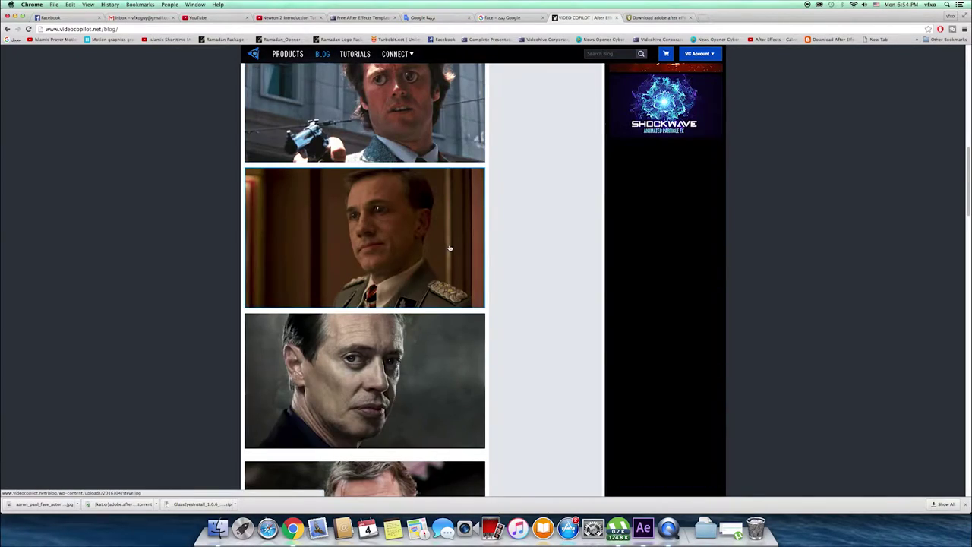
pyautogui.scroll(-4, 449, 248)
pyautogui.scroll(-1, 454, 266)
pyautogui.scroll(-1, 458, 281)
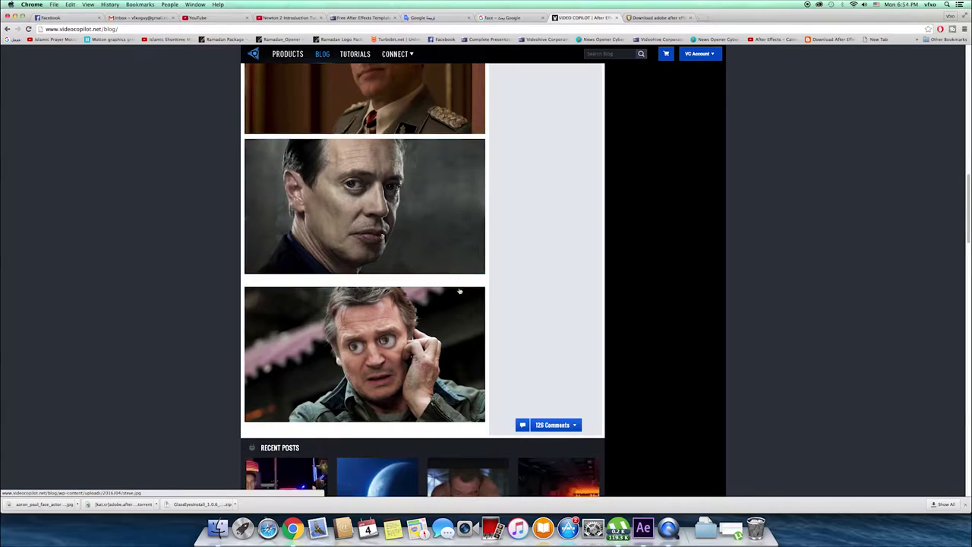
pyautogui.scroll(-1, 460, 290)
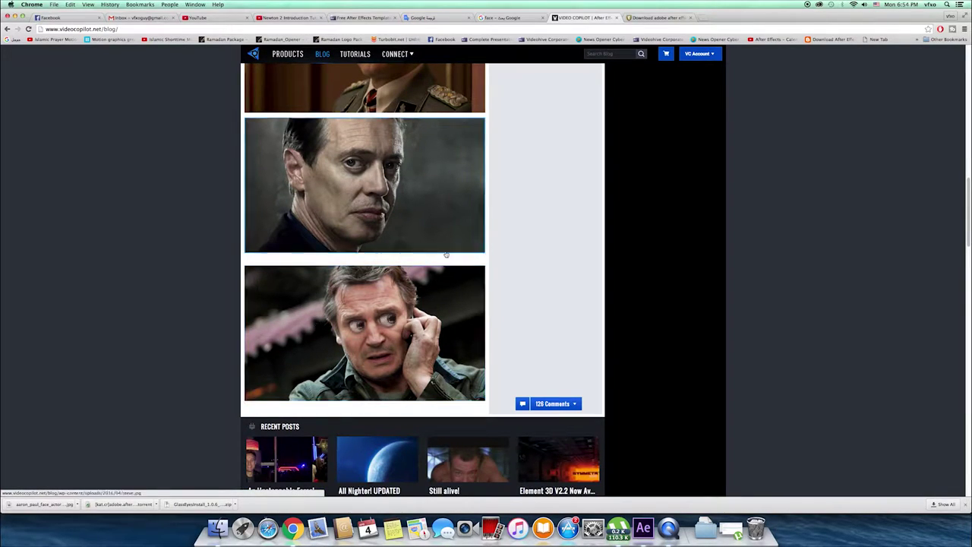
pyautogui.scroll(5, 448, 257)
pyautogui.scroll(3, 452, 261)
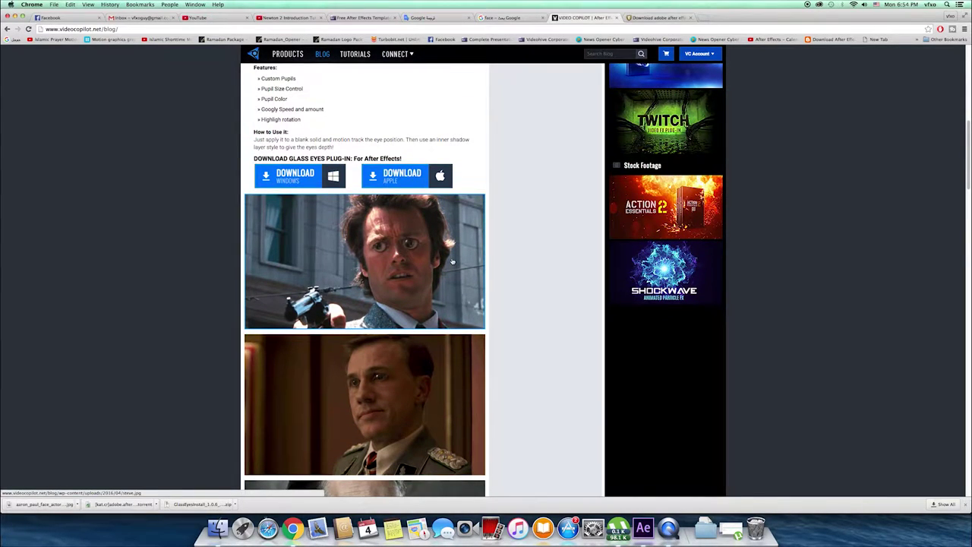
pyautogui.scroll(1, 452, 261)
pyautogui.scroll(1, 500, 279)
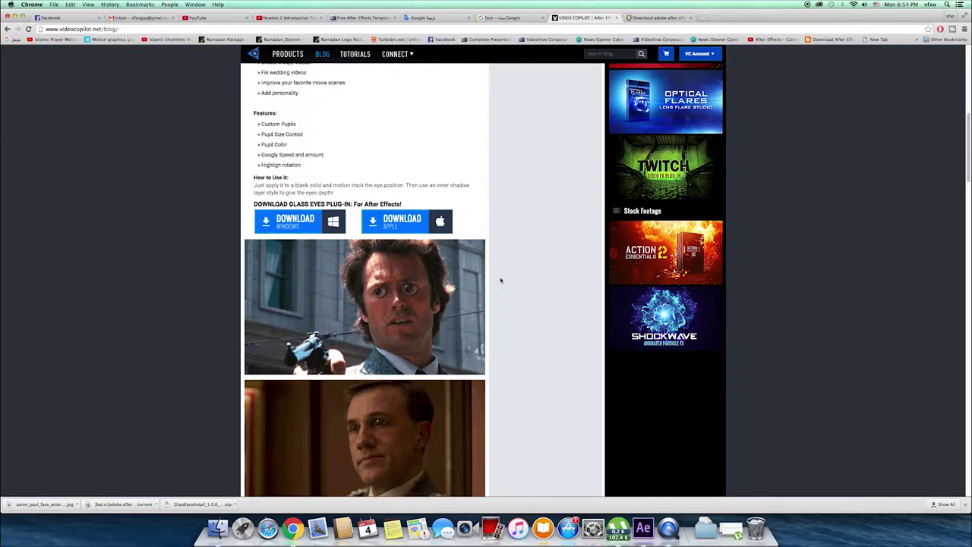
pyautogui.scroll(6, 501, 280)
pyautogui.scroll(1, 501, 280)
pyautogui.scroll(2, 501, 278)
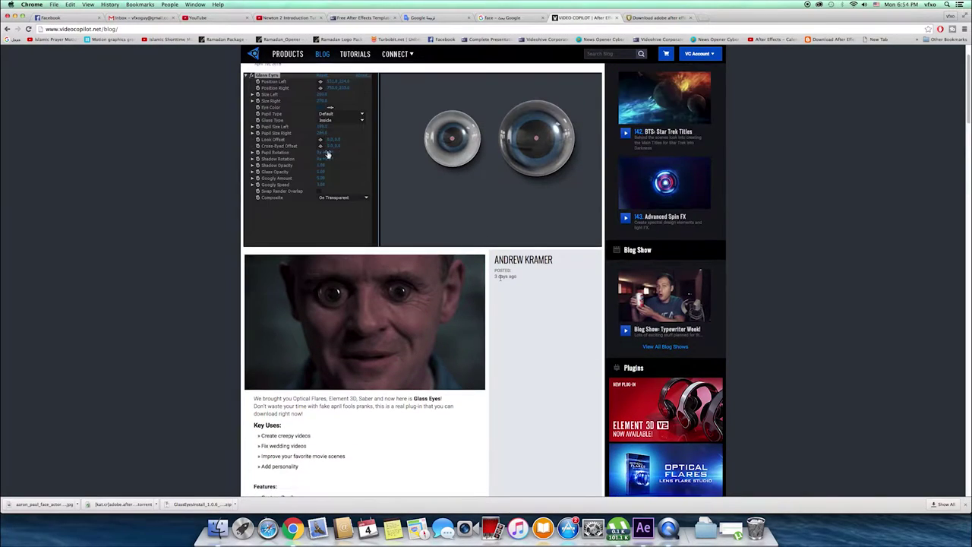
pyautogui.scroll(2, 504, 279)
pyautogui.scroll(-6, 505, 279)
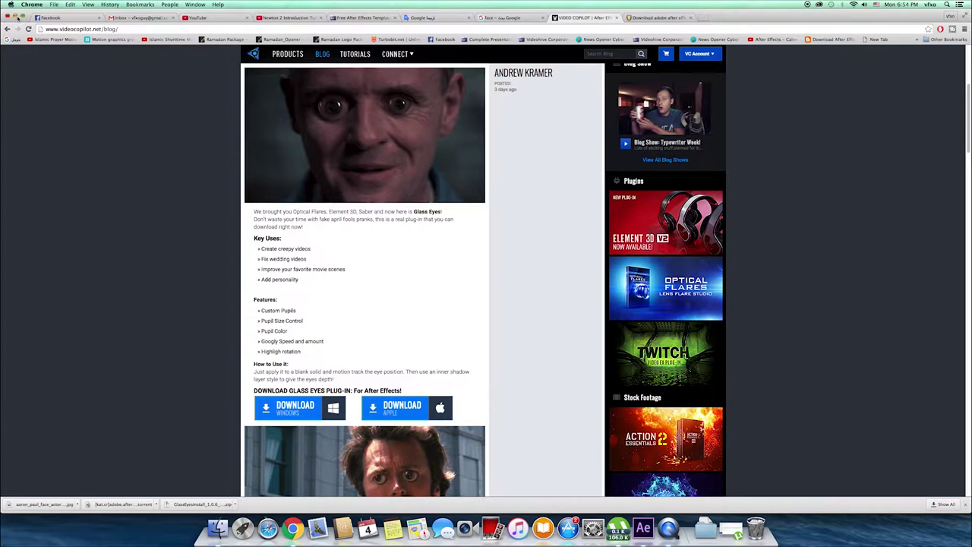
# Hide the browser, bring it back briefly, then hide it again to reveal After Effects
pyautogui.click(18, 17)
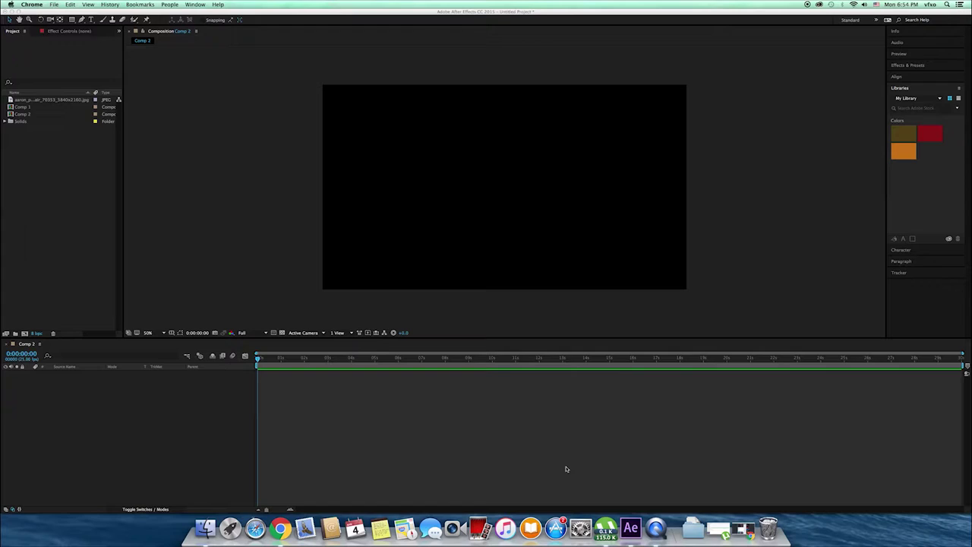
pyautogui.click(745, 525)
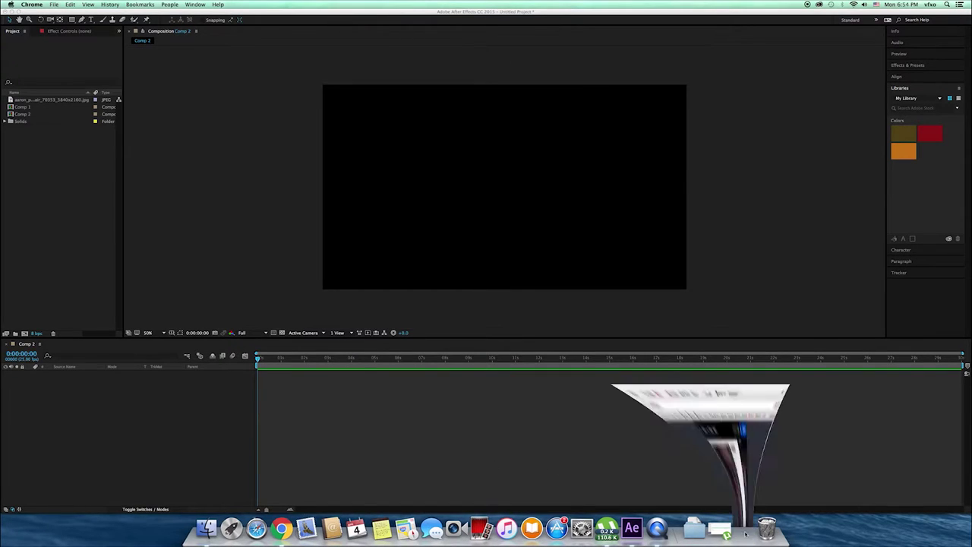
pyautogui.scroll(-5, 308, 175)
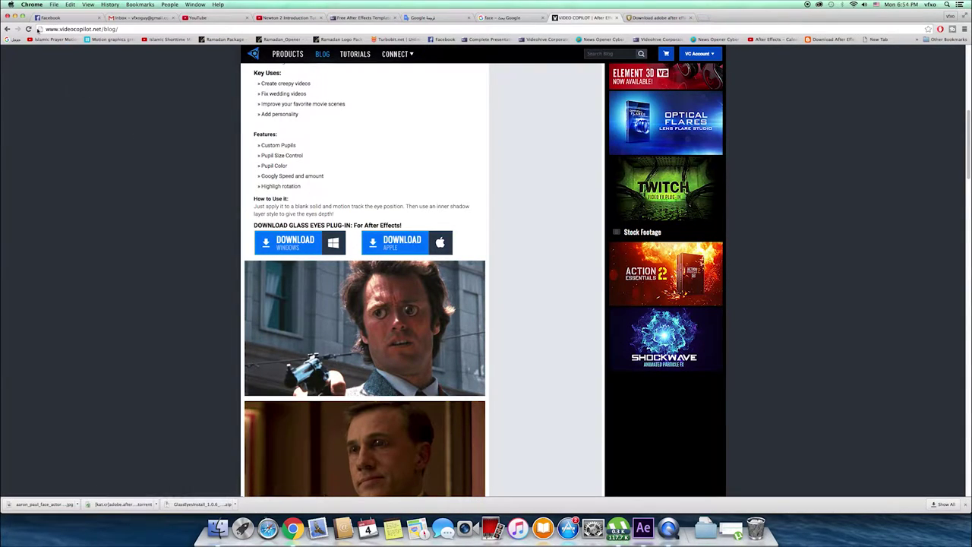
pyautogui.click(12, 17)
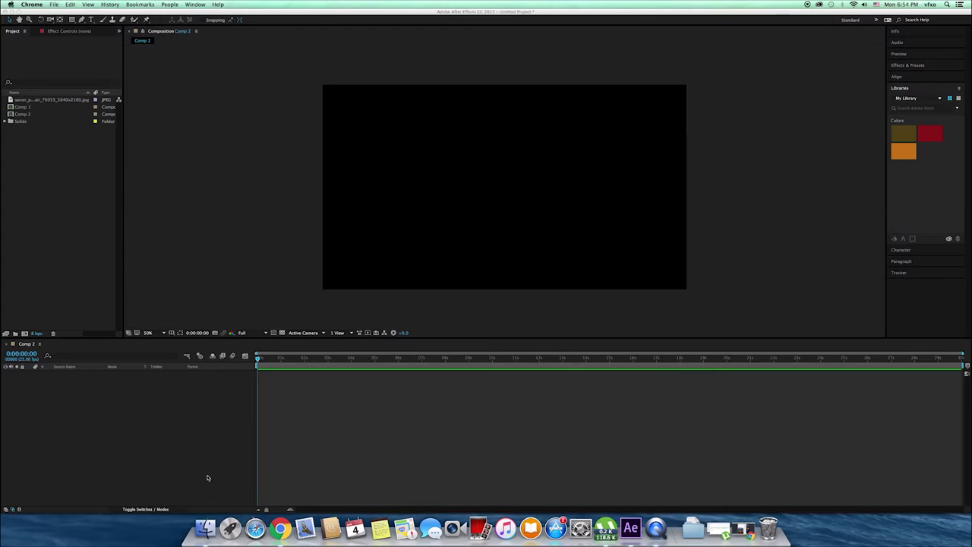
# In Finder's Downloads, mount the GlassEyesInstall_1.0.6_Mac.dmg disk image
pyautogui.click(205, 529)
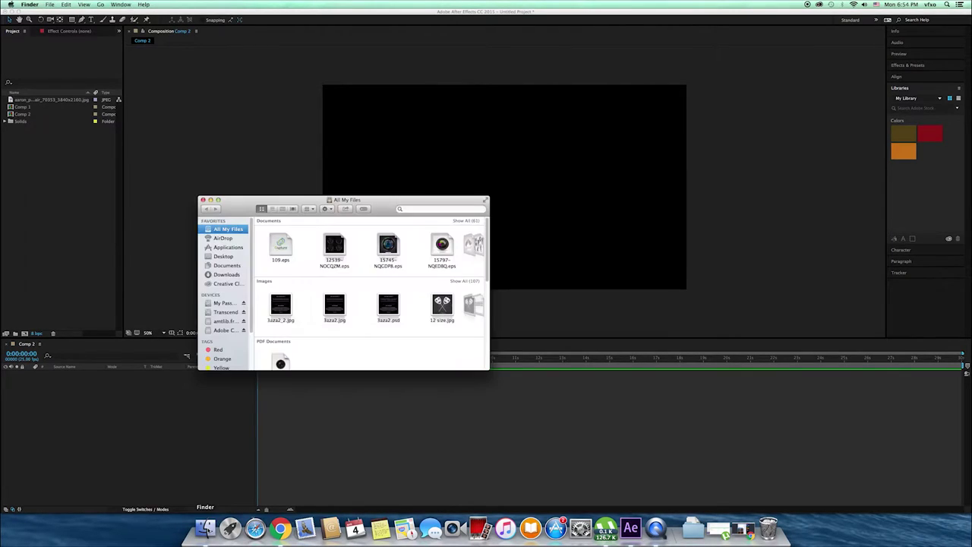
pyautogui.click(228, 275)
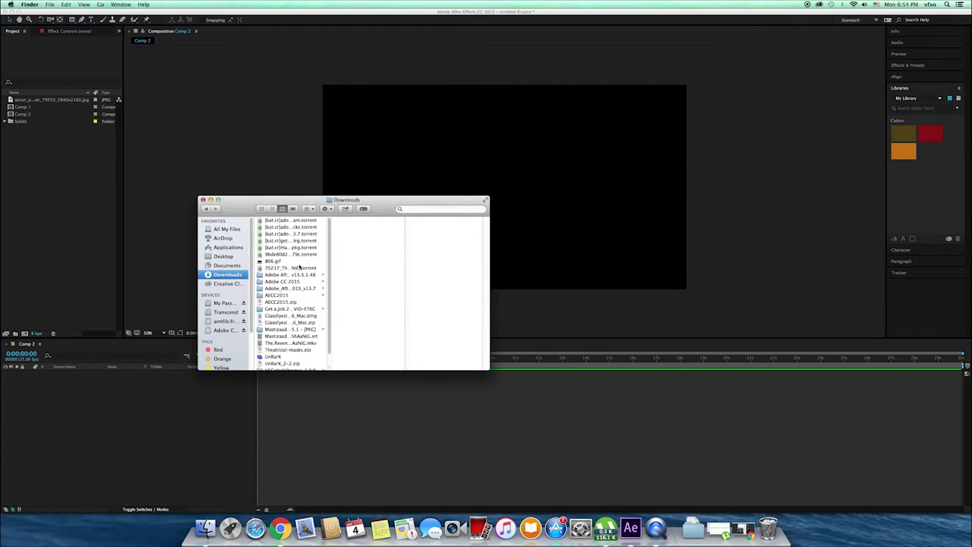
pyautogui.scroll(-1, 291, 296)
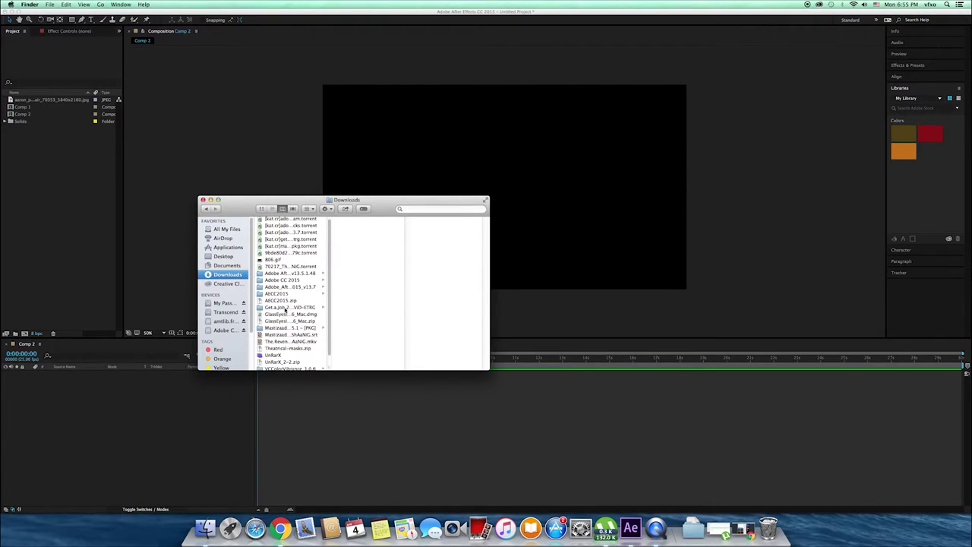
pyautogui.click(286, 308)
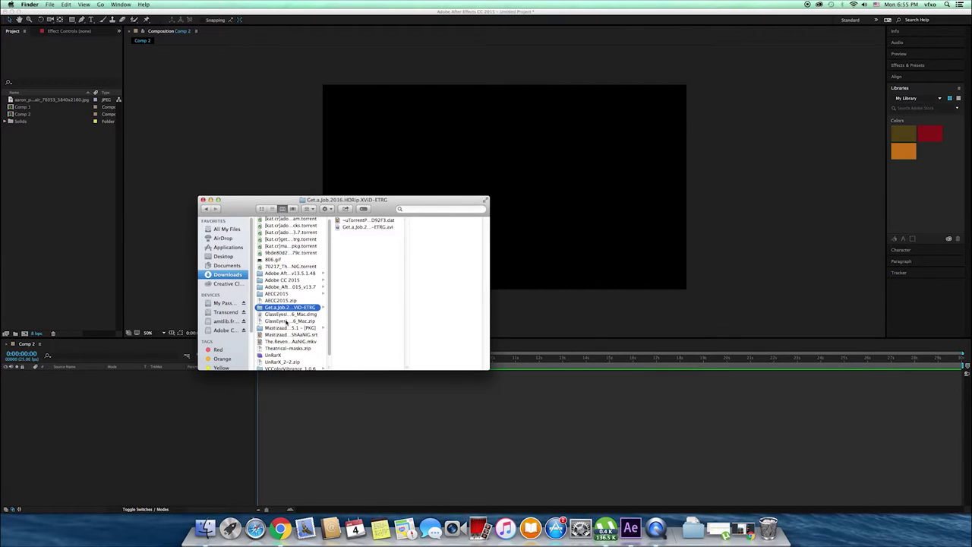
pyautogui.click(287, 314)
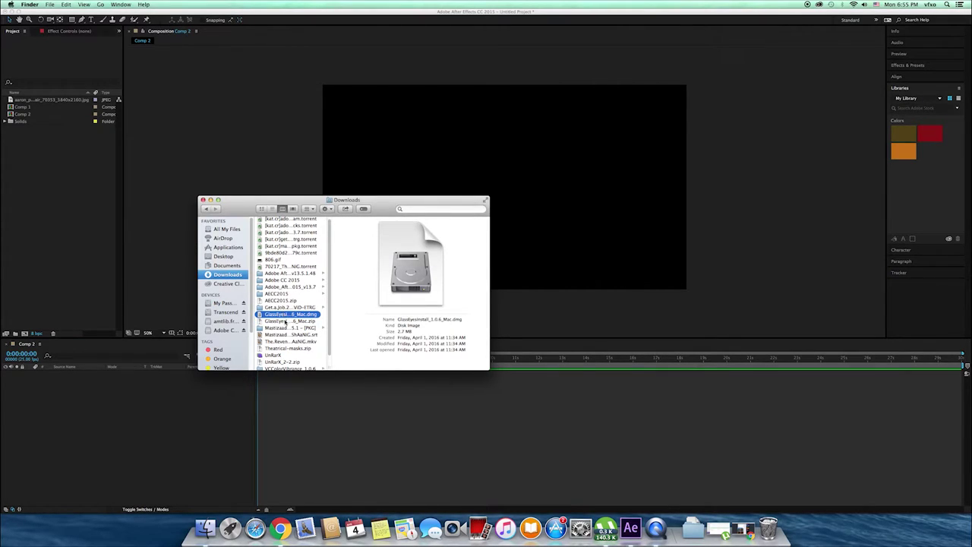
pyautogui.click(285, 322)
pyautogui.click(284, 313)
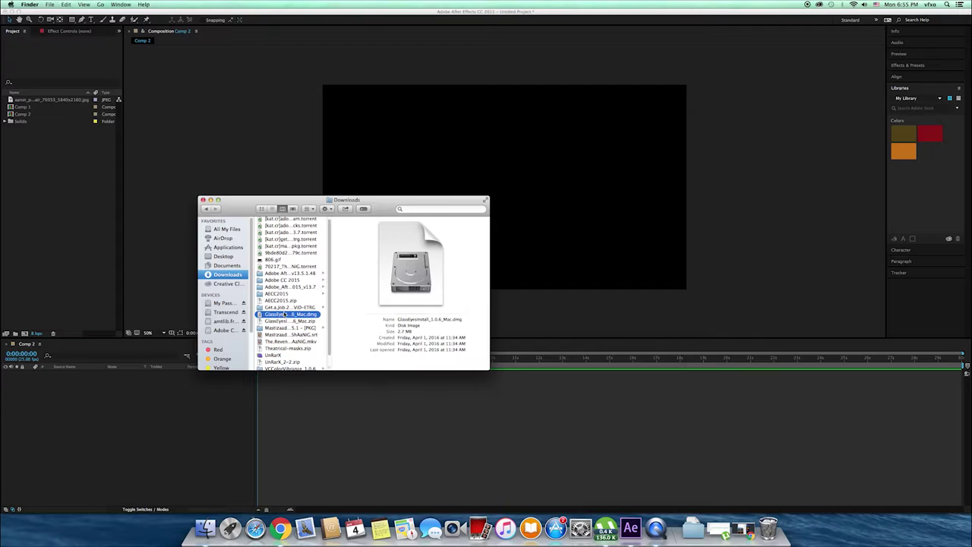
pyautogui.doubleClick(283, 313)
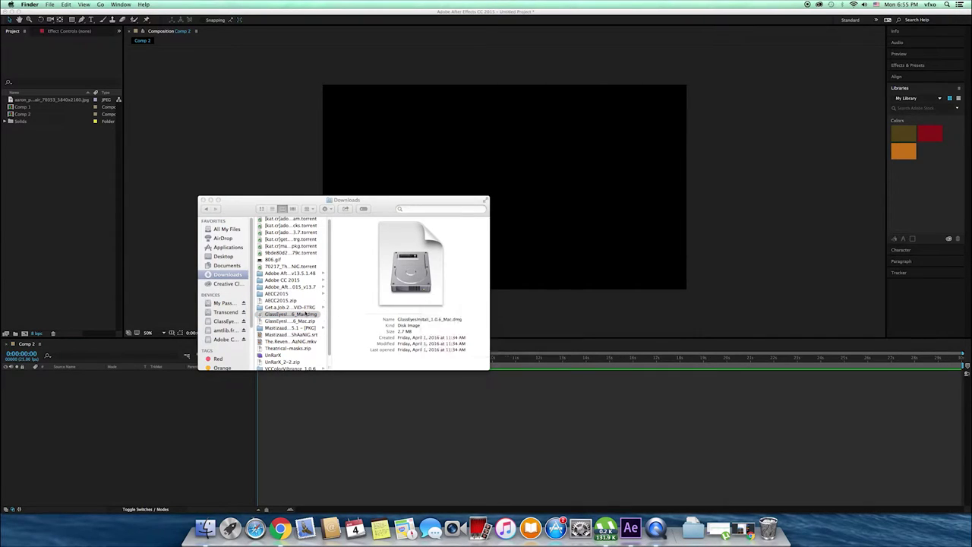
# Launch GlassEyesInstaller, cancel at the security warning, and close the Finder windows
pyautogui.click(240, 225)
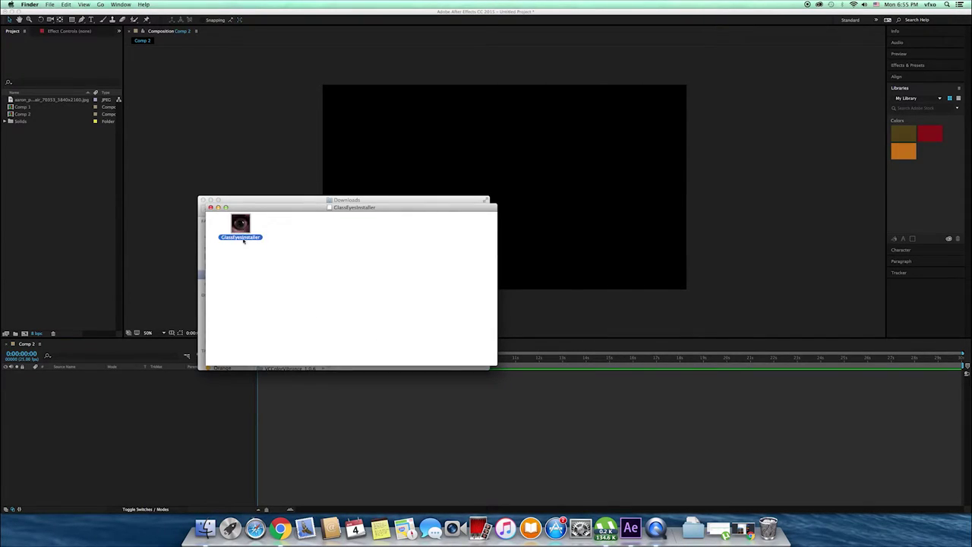
pyautogui.doubleClick(239, 228)
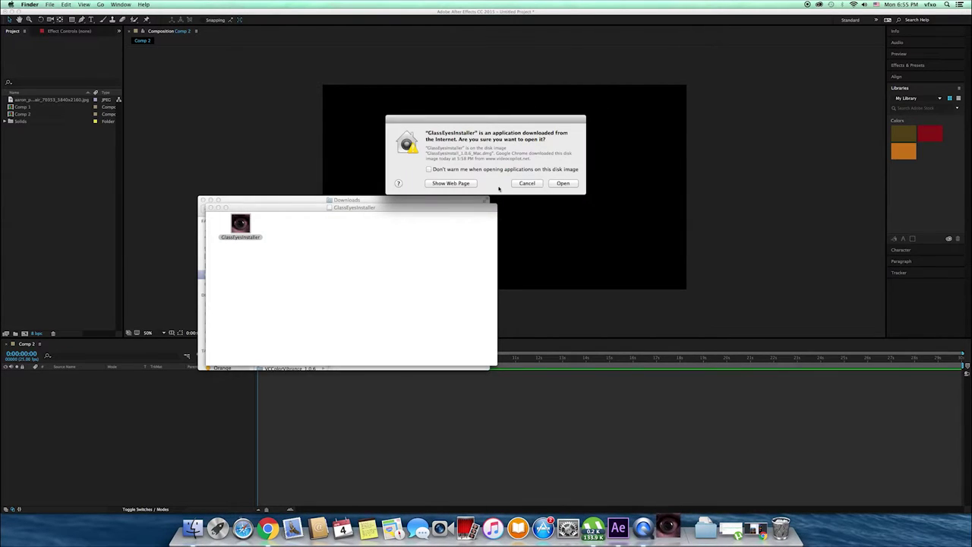
pyautogui.click(528, 183)
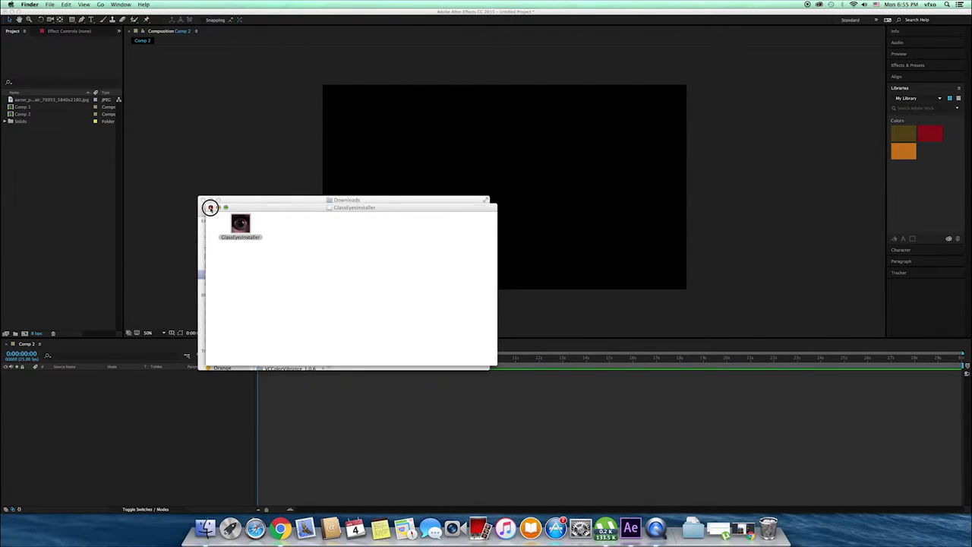
pyautogui.click(210, 208)
pyautogui.click(202, 199)
pyautogui.click(232, 190)
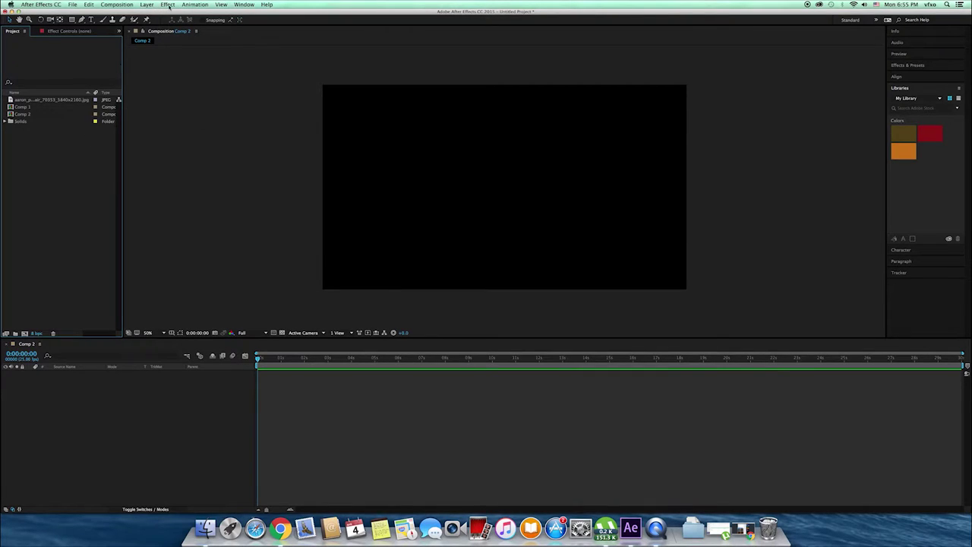
# Add a new black solid layer to Comp 2
pyautogui.click(163, 198)
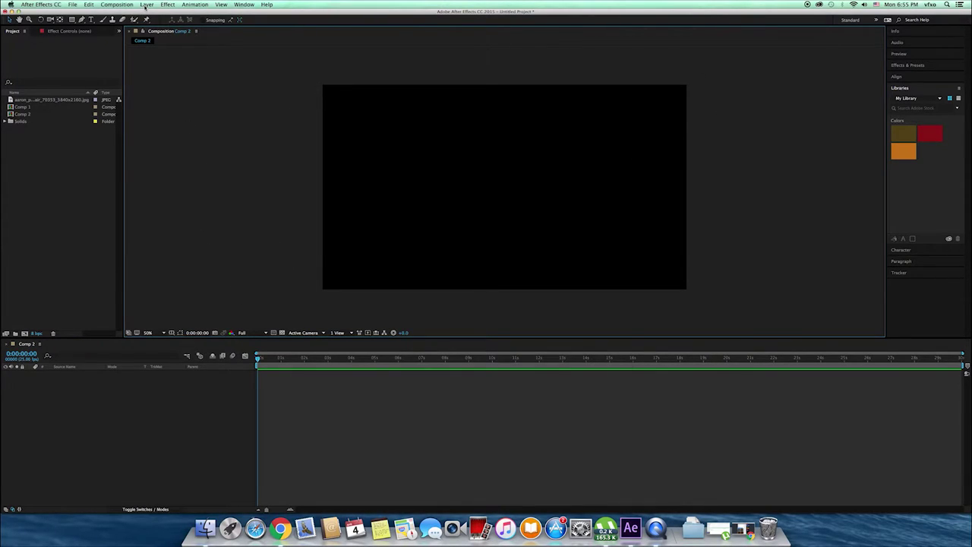
pyautogui.click(145, 5)
pyautogui.moveTo(150, 13)
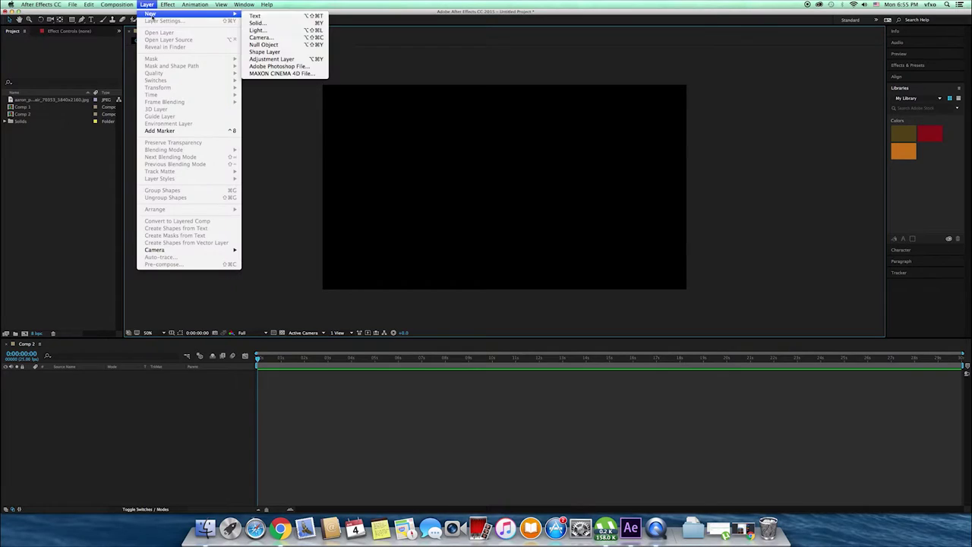
pyautogui.click(277, 25)
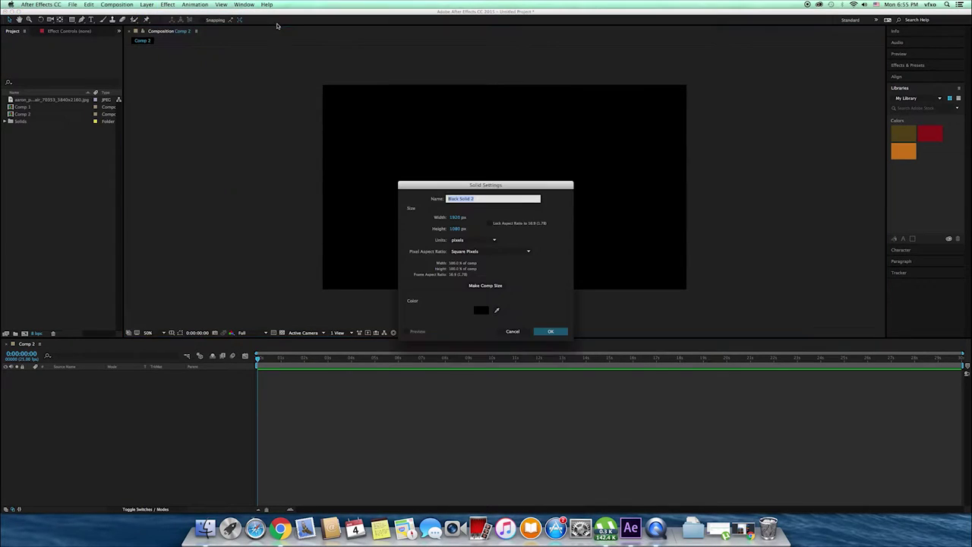
pyautogui.click(551, 332)
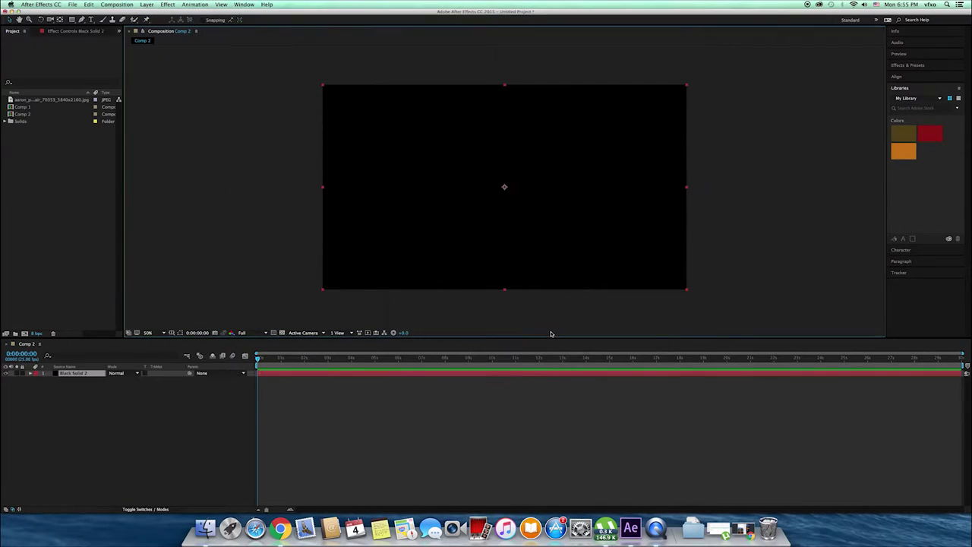
# Apply the Video Copilot Glass Eyes effect to the black solid
pyautogui.click(168, 4)
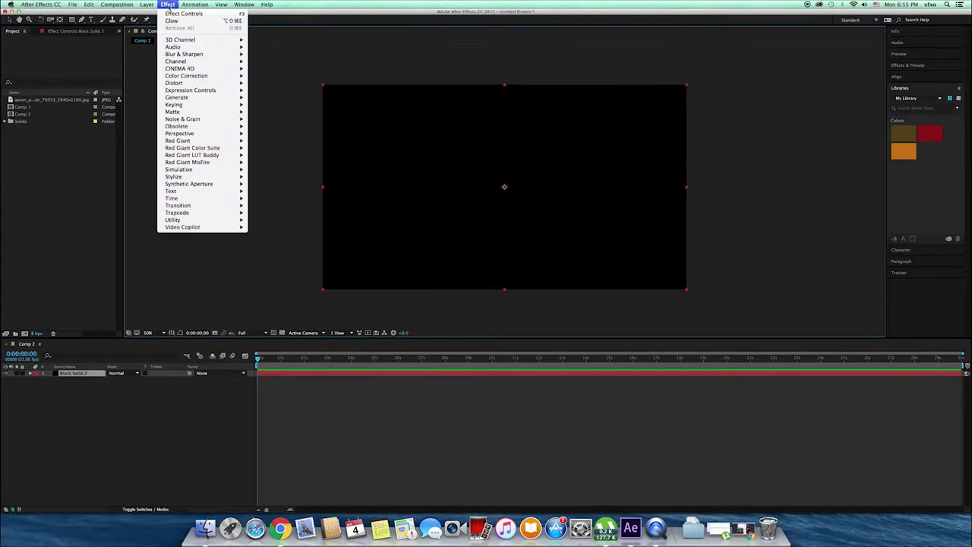
pyautogui.moveTo(208, 228)
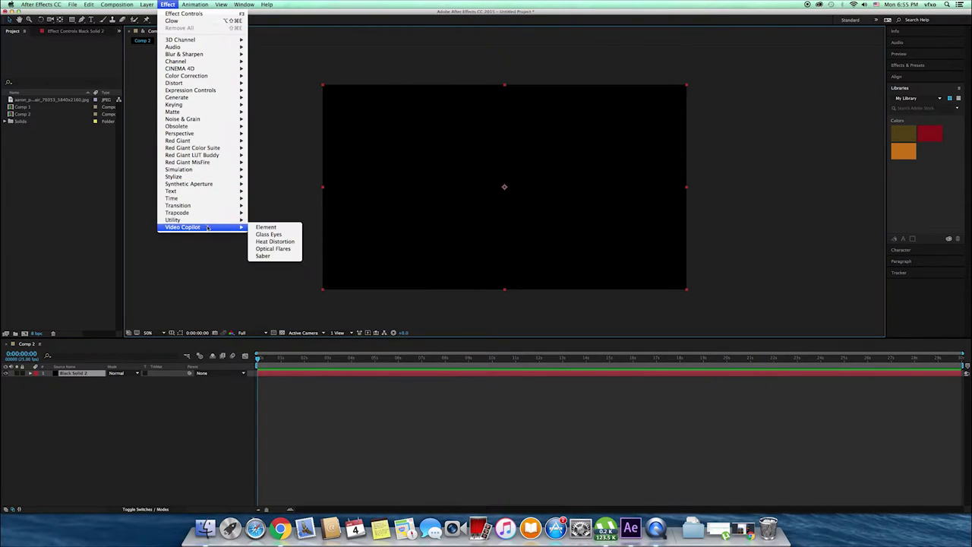
pyautogui.click(282, 234)
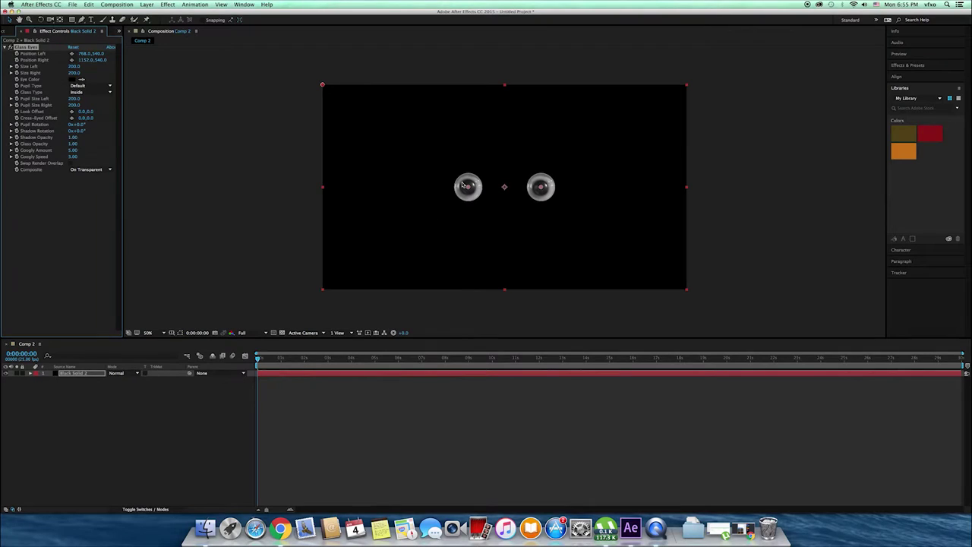
# Spread the two eyes farther apart and enlarge the left eye to Size Left 240
pyautogui.press('.')
pyautogui.moveTo(431, 187)
pyautogui.mouseDown()
pyautogui.moveTo(423, 174)
pyautogui.moveTo(461, 187)
pyautogui.mouseUp()
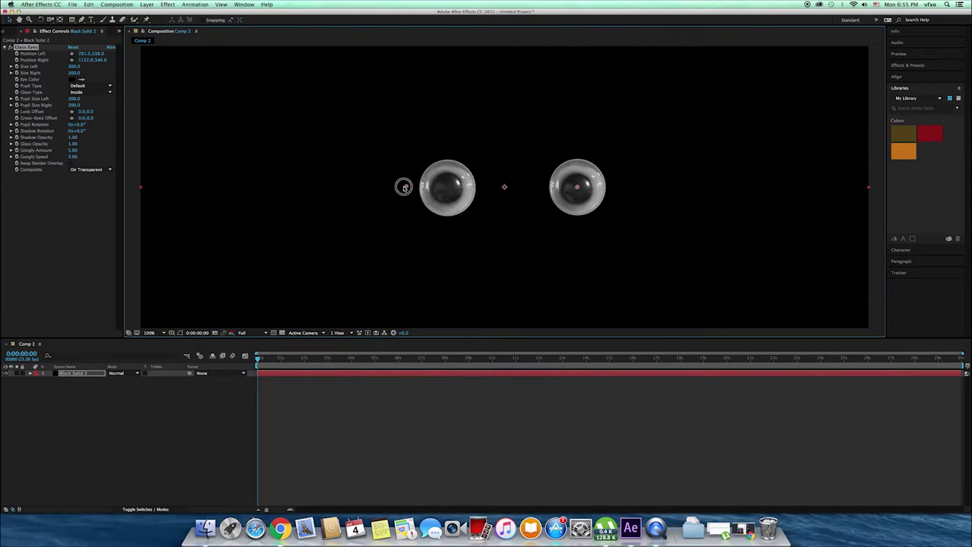
pyautogui.press(',')
pyautogui.press(',')
pyautogui.press(',')
pyautogui.moveTo(461, 188)
pyautogui.mouseDown()
pyautogui.moveTo(433, 199)
pyautogui.moveTo(469, 189)
pyautogui.mouseUp()
pyautogui.press('.')
pyautogui.press('.')
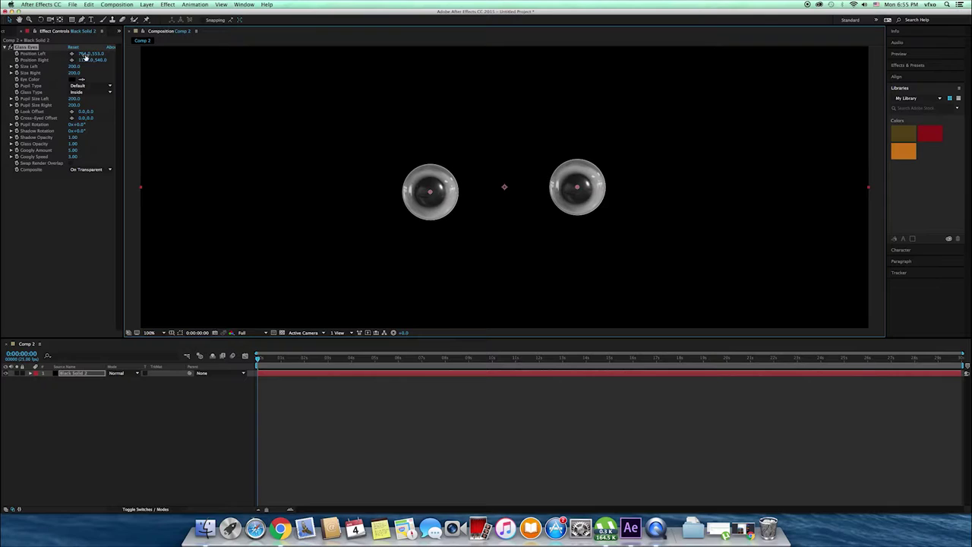
pyautogui.moveTo(80, 54)
pyautogui.mouseDown()
pyautogui.moveTo(102, 57)
pyautogui.moveTo(72, 54)
pyautogui.moveTo(67, 78)
pyautogui.moveTo(72, 70)
pyautogui.moveTo(77, 79)
pyautogui.mouseUp()
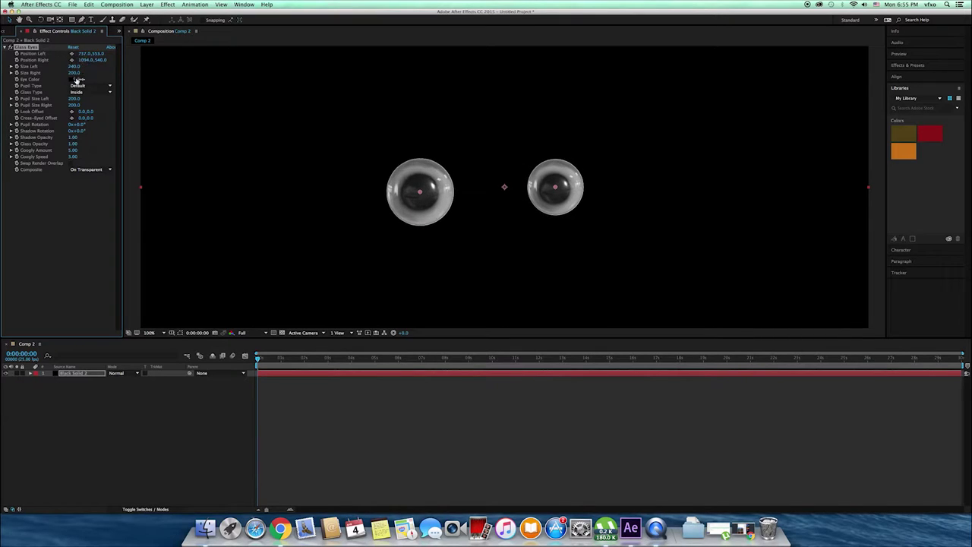
# Set the Glass Eyes eye colour to bright red
pyautogui.click(72, 79)
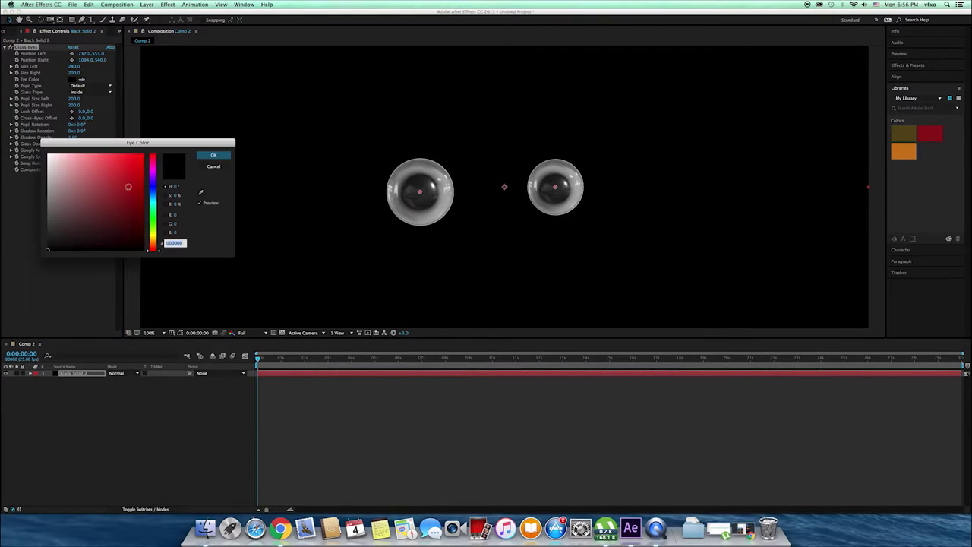
pyautogui.moveTo(127, 186); pyautogui.dragTo(139, 157)
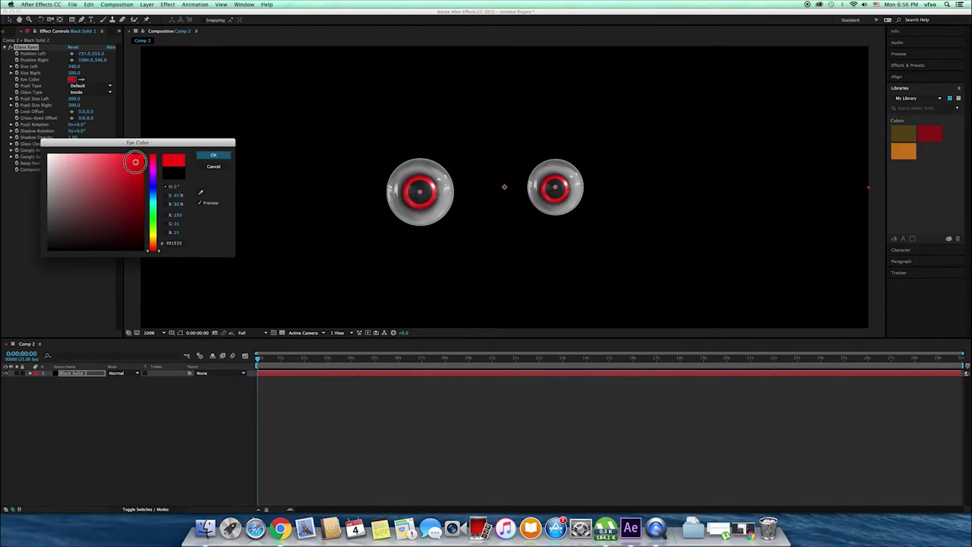
pyautogui.click(213, 156)
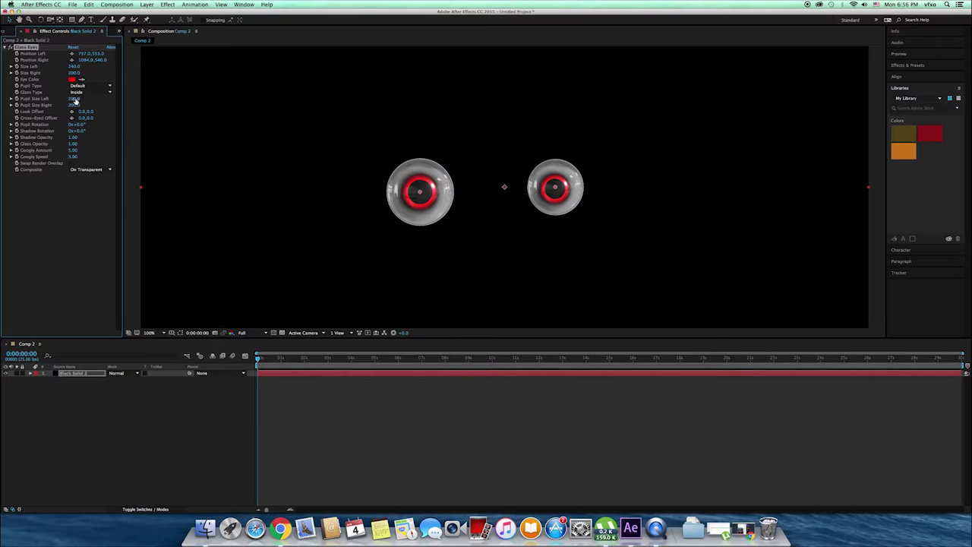
# Try the Outside and Interior pupil types, then return Pupil Type to Default
pyautogui.click(92, 86)
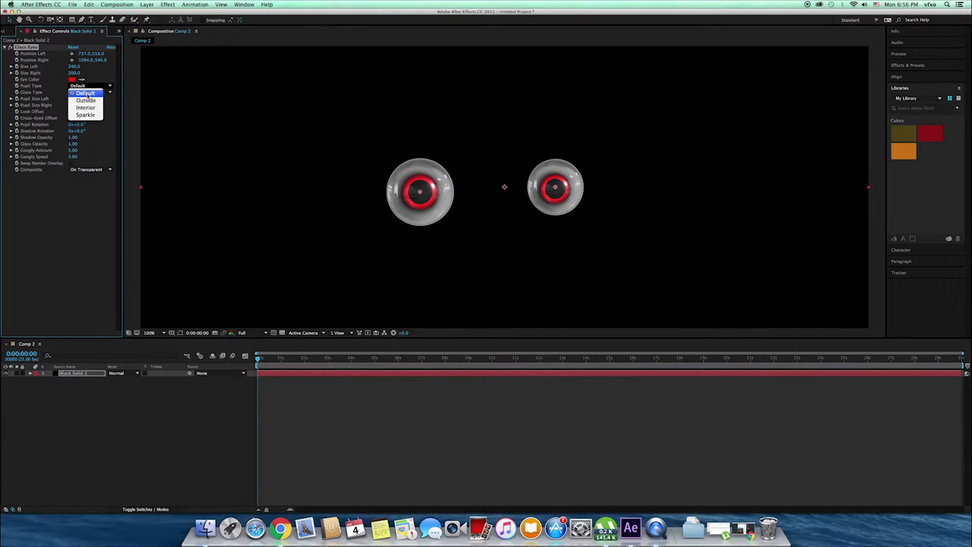
pyautogui.click(85, 93)
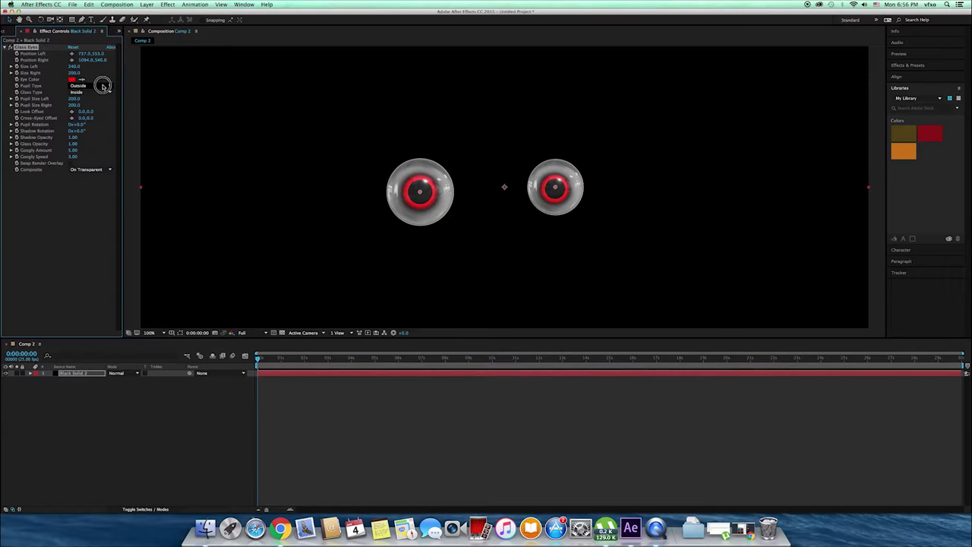
pyautogui.click(89, 86)
pyautogui.click(93, 110)
pyautogui.click(90, 86)
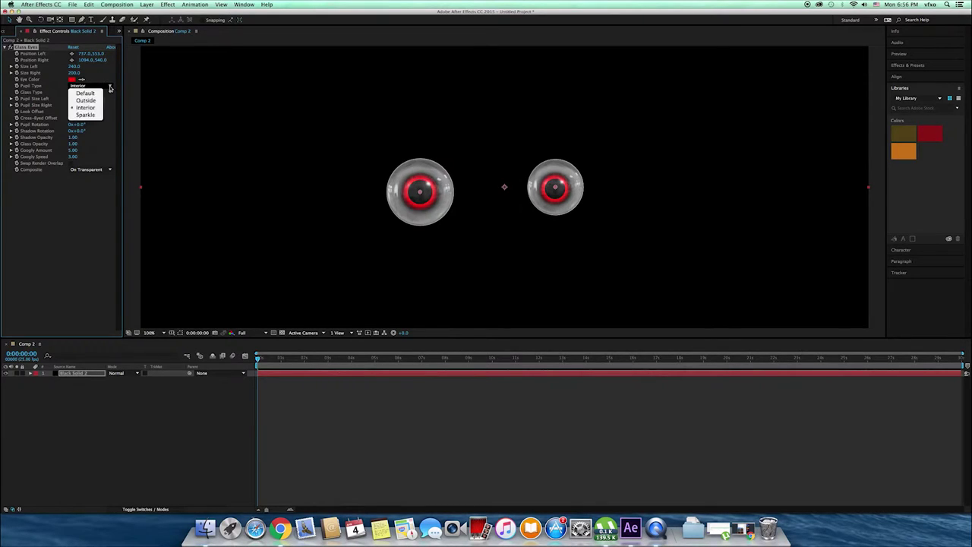
pyautogui.click(97, 119)
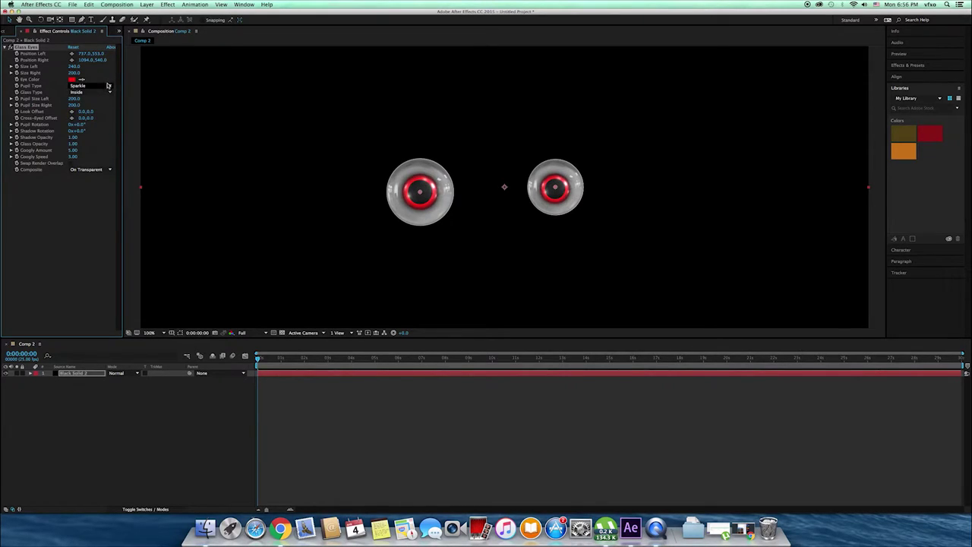
pyautogui.click(90, 86)
pyautogui.click(85, 93)
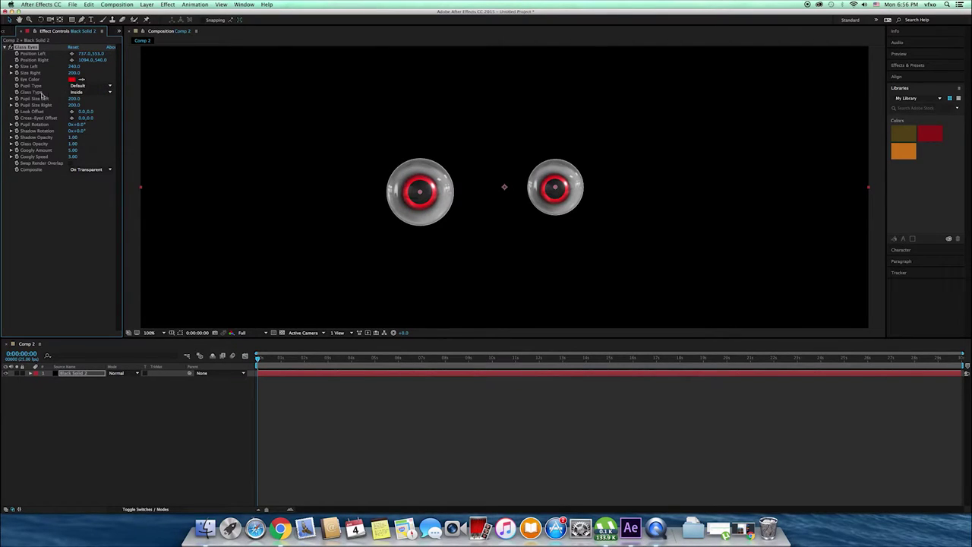
# Try Library, City and Hall glass, keep Inside, and shrink Pupil Size Left to 187
pyautogui.click(85, 92)
pyautogui.click(88, 98)
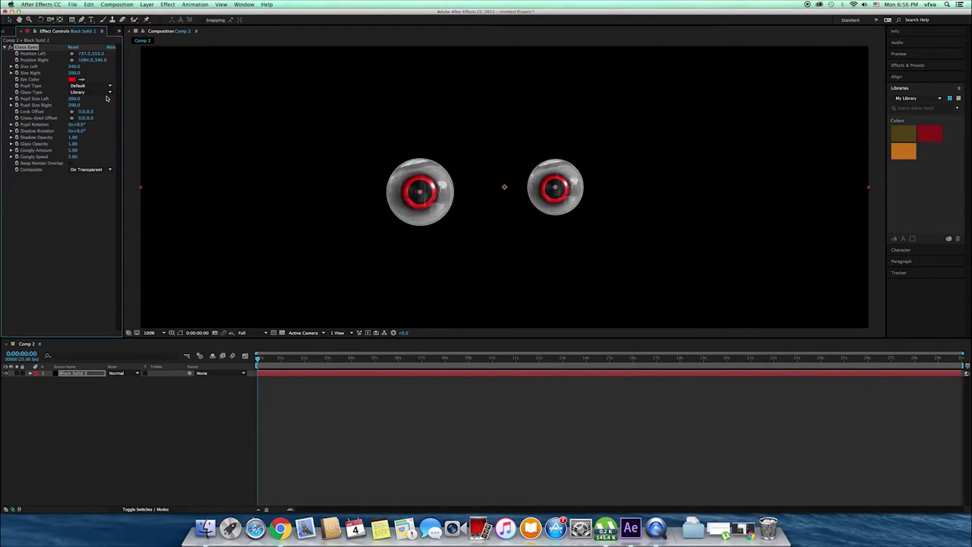
pyautogui.click(108, 93)
pyautogui.click(99, 114)
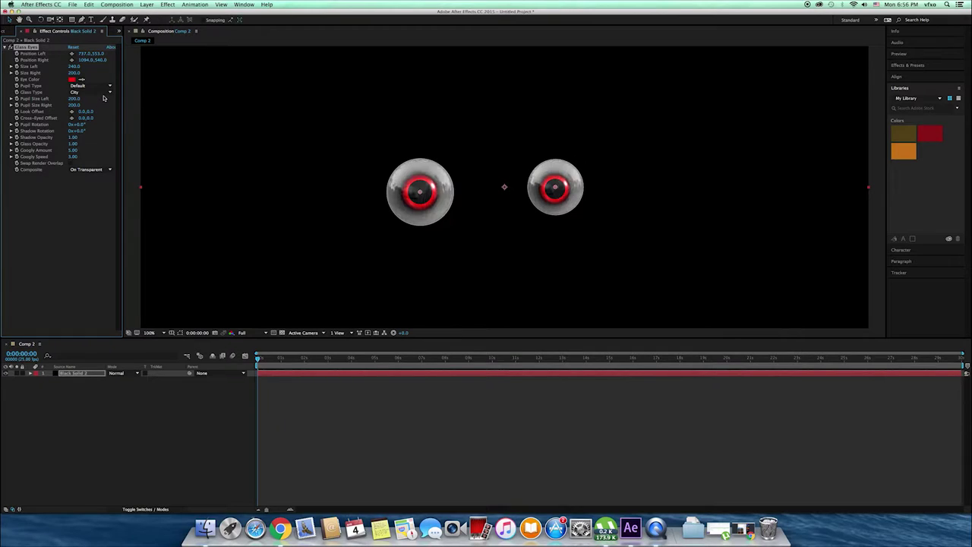
pyautogui.click(103, 93)
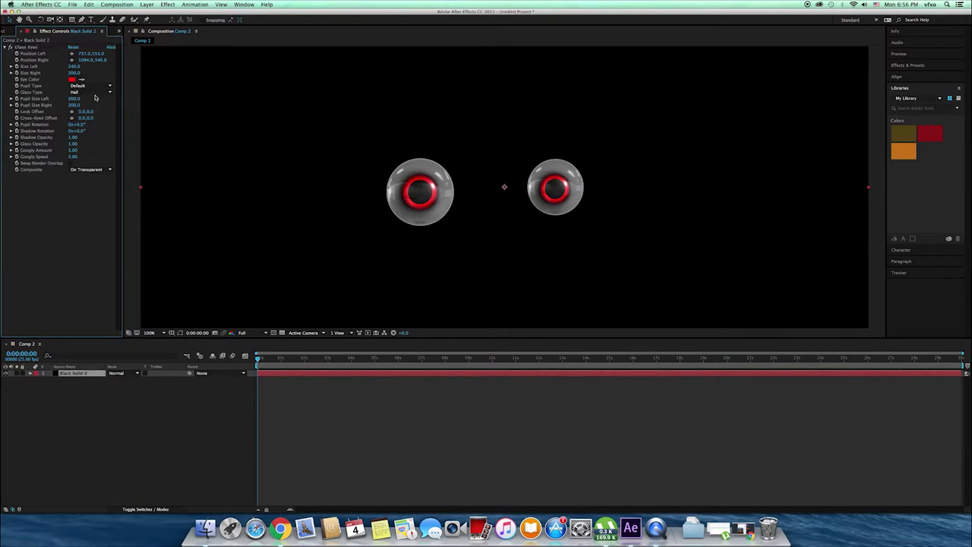
pyautogui.click(92, 92)
pyautogui.click(85, 99)
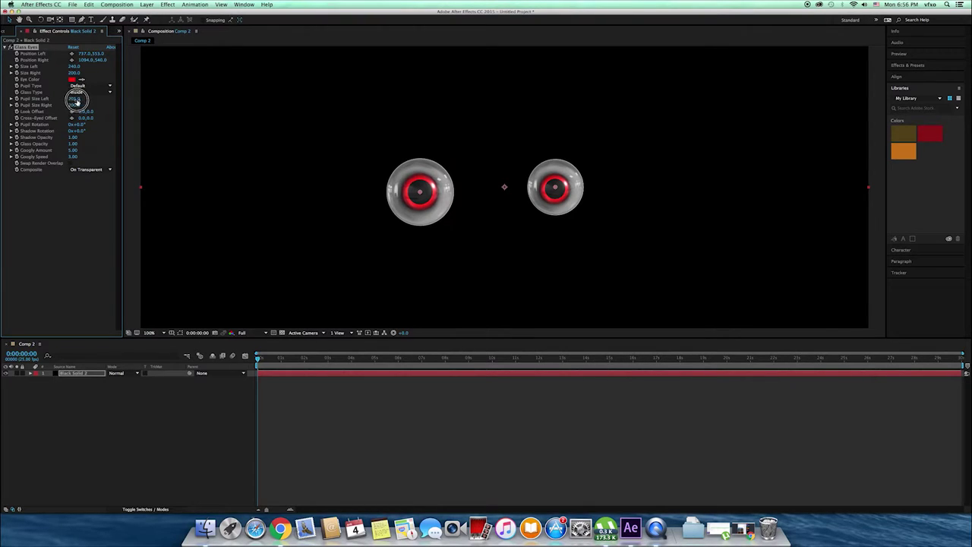
pyautogui.moveTo(77, 101); pyautogui.dragTo(83, 108)
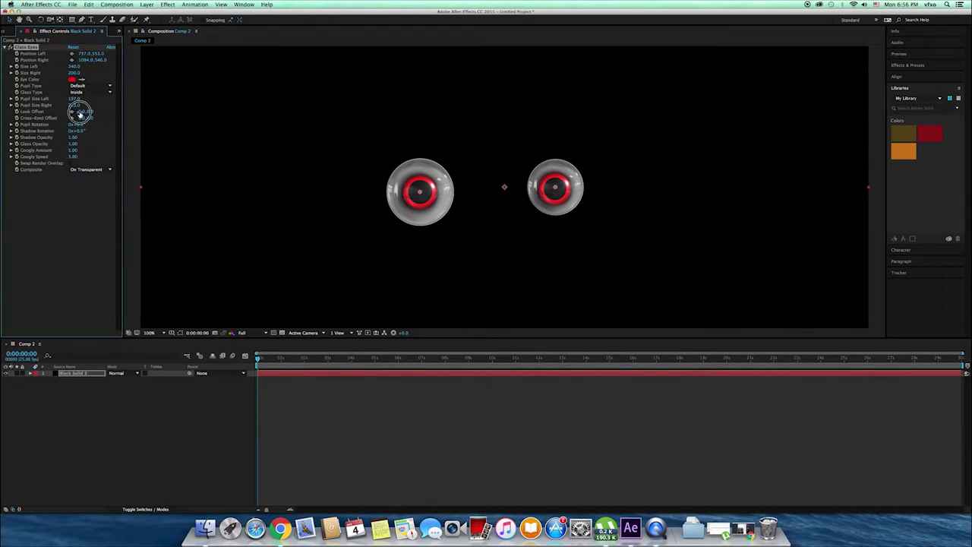
# Offset the pupils' look sideways, set Cross-Eyed Offset 14, and rotate the pupils to -41°
pyautogui.moveTo(80, 114)
pyautogui.mouseDown()
pyautogui.moveTo(113, 113)
pyautogui.moveTo(61, 123)
pyautogui.moveTo(96, 119)
pyautogui.moveTo(87, 118)
pyautogui.mouseUp()
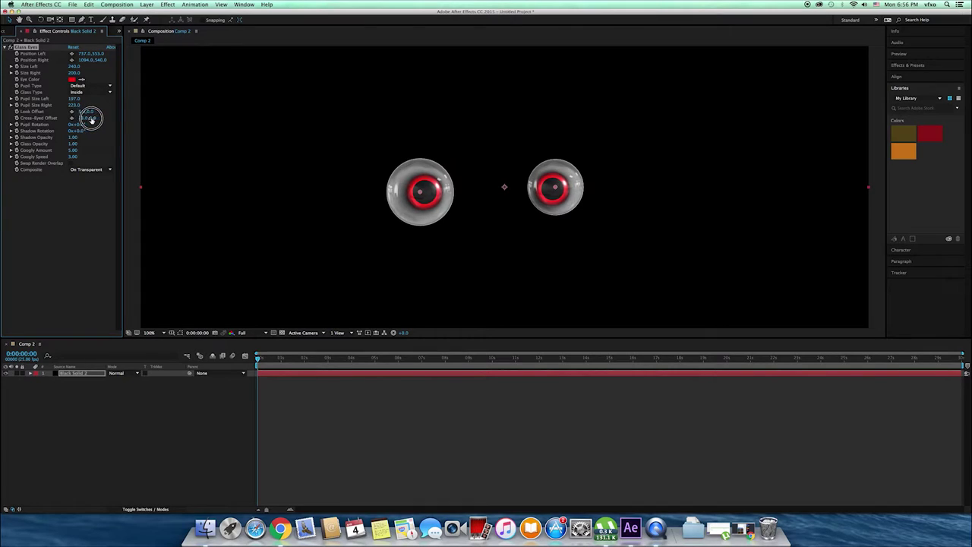
pyautogui.moveTo(90, 119)
pyautogui.mouseDown()
pyautogui.moveTo(125, 112)
pyautogui.moveTo(54, 129)
pyautogui.moveTo(87, 120)
pyautogui.mouseUp()
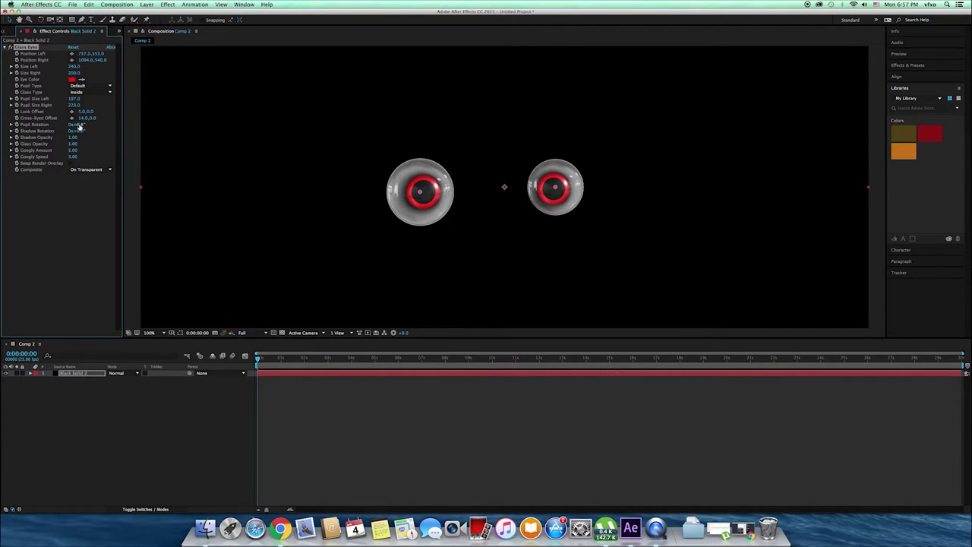
pyautogui.moveTo(80, 126)
pyautogui.mouseDown()
pyautogui.moveTo(139, 135)
pyautogui.moveTo(84, 147)
pyautogui.moveTo(97, 130)
pyautogui.mouseUp()
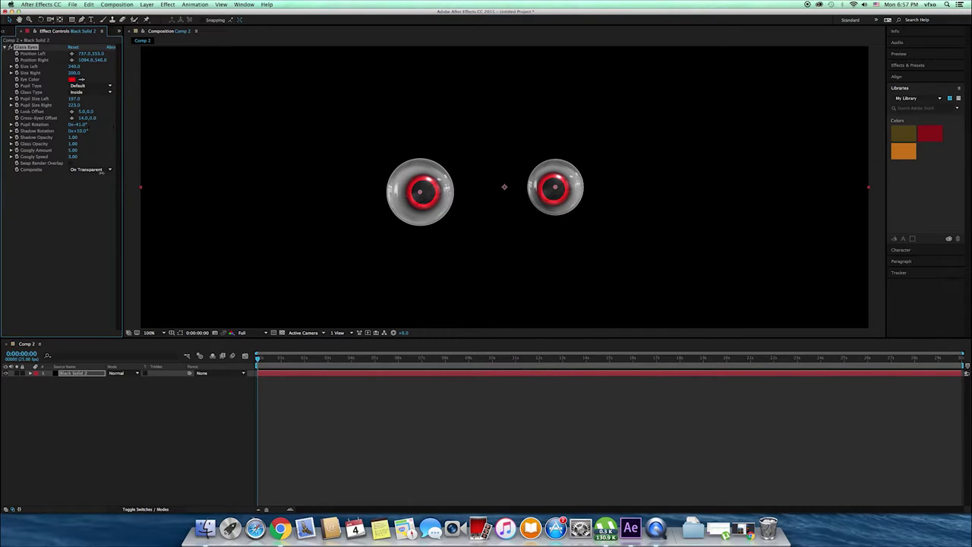
# Rotate the eyeball shadows to -28° and raise Googly Amount to 5.60
pyautogui.click(282, 333)
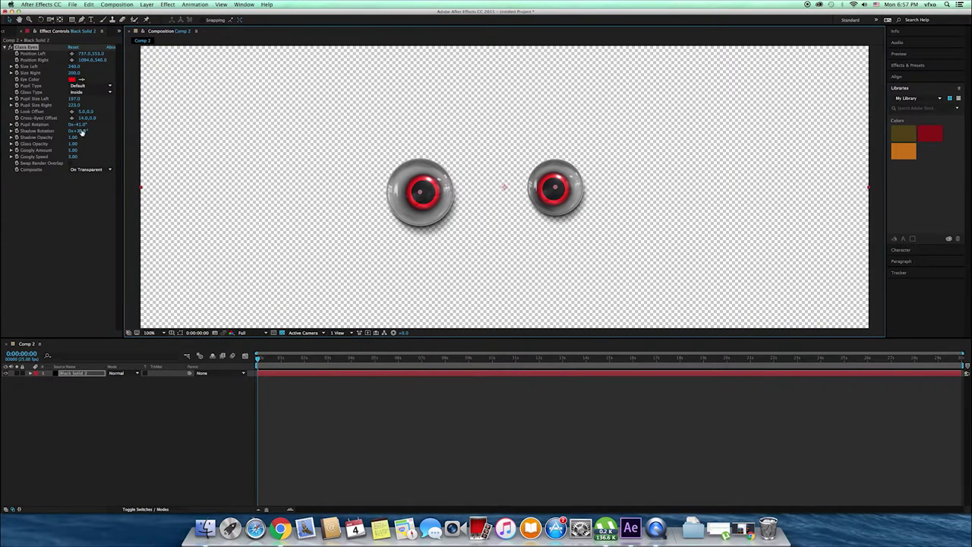
pyautogui.moveTo(79, 131); pyautogui.dragTo(66, 151)
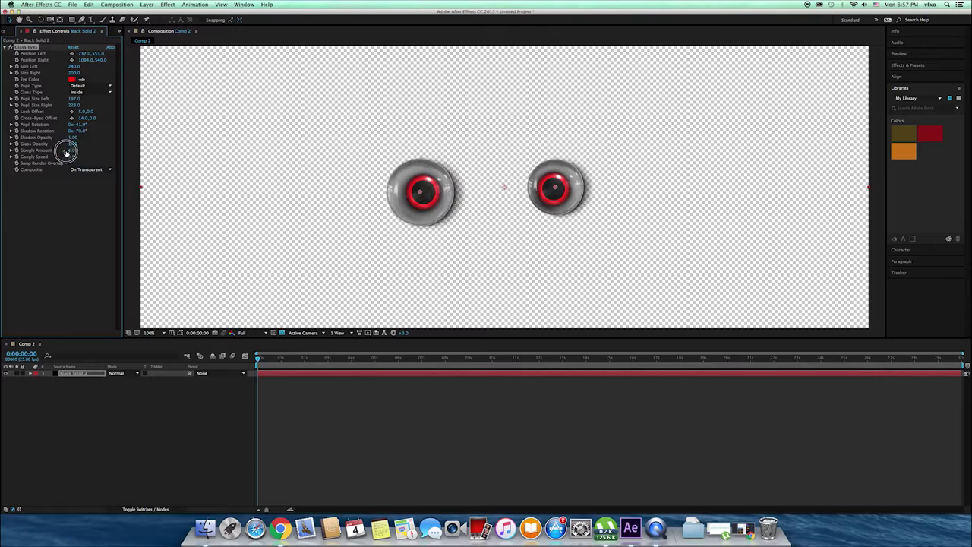
pyautogui.moveTo(67, 152); pyautogui.dragTo(81, 147)
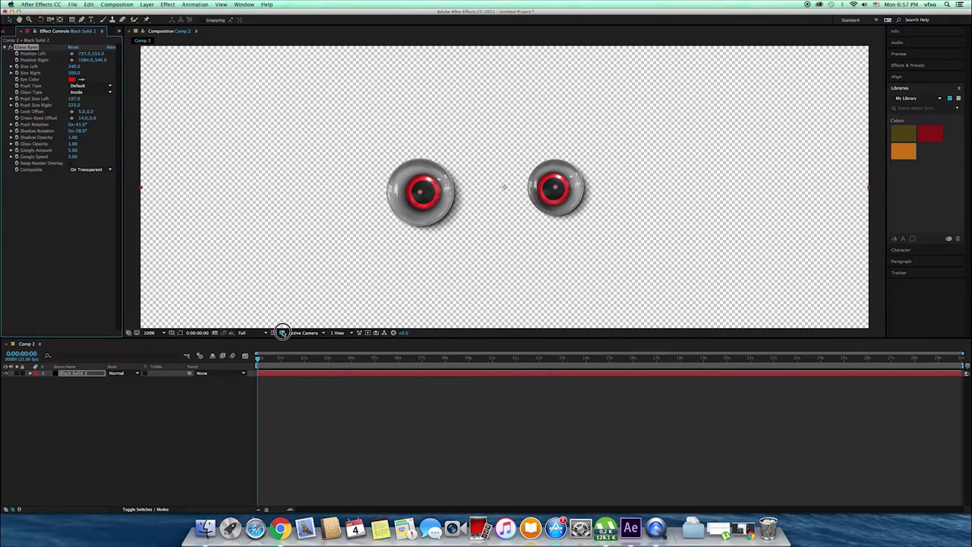
pyautogui.click(282, 333)
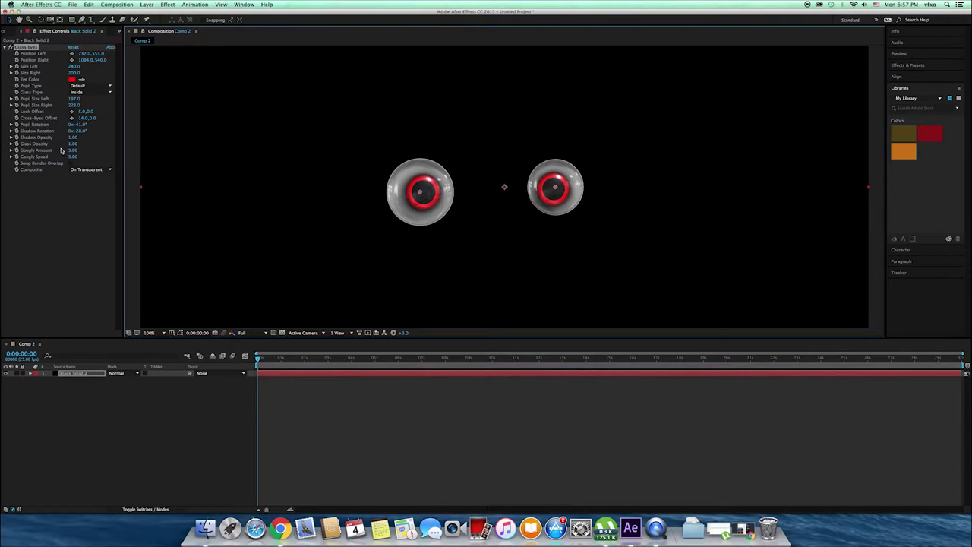
pyautogui.moveTo(73, 145); pyautogui.dragTo(80, 150)
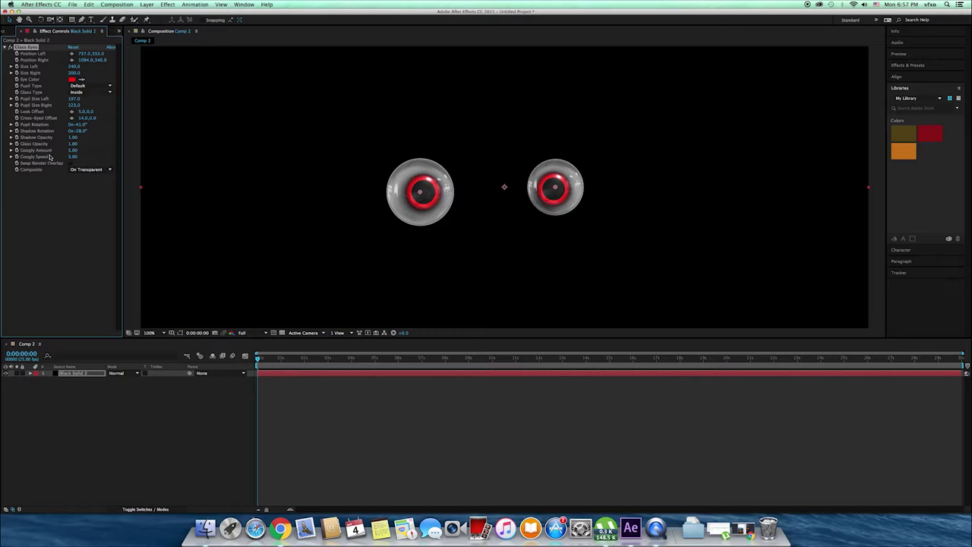
pyautogui.moveTo(71, 151); pyautogui.dragTo(76, 150)
# Preview the googly wobble, rewind to the start, and leave Composite On Transparent
pyautogui.press('space')
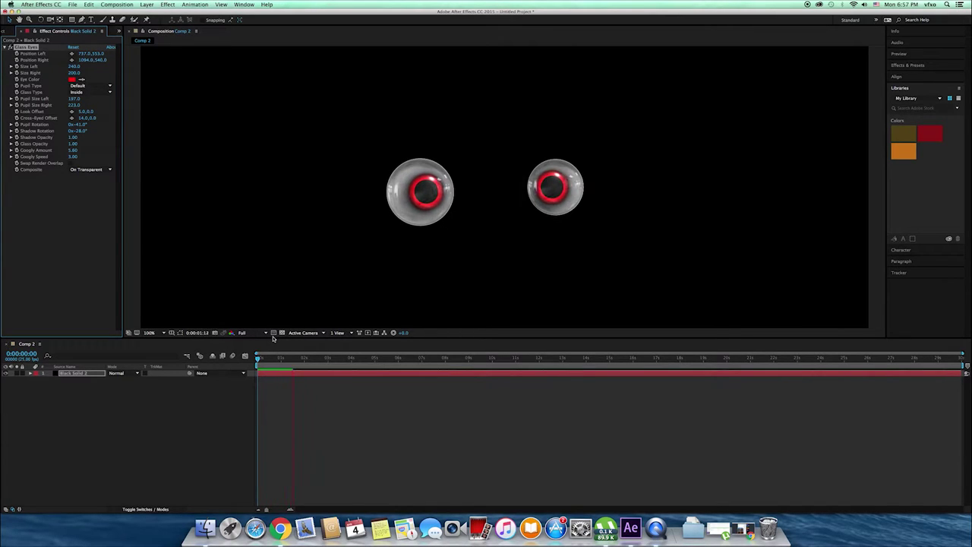
pyautogui.press('space')
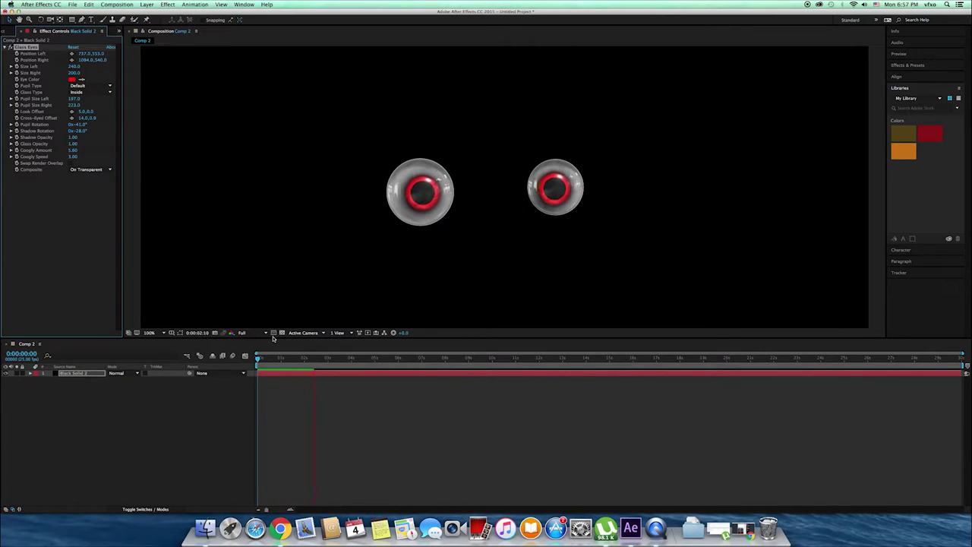
pyautogui.moveTo(323, 364); pyautogui.dragTo(252, 360)
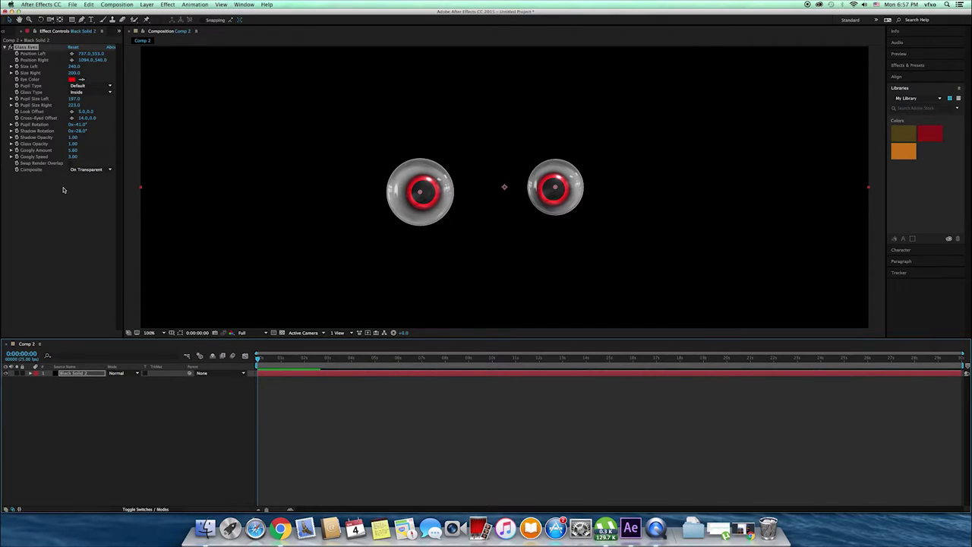
pyautogui.click(90, 169)
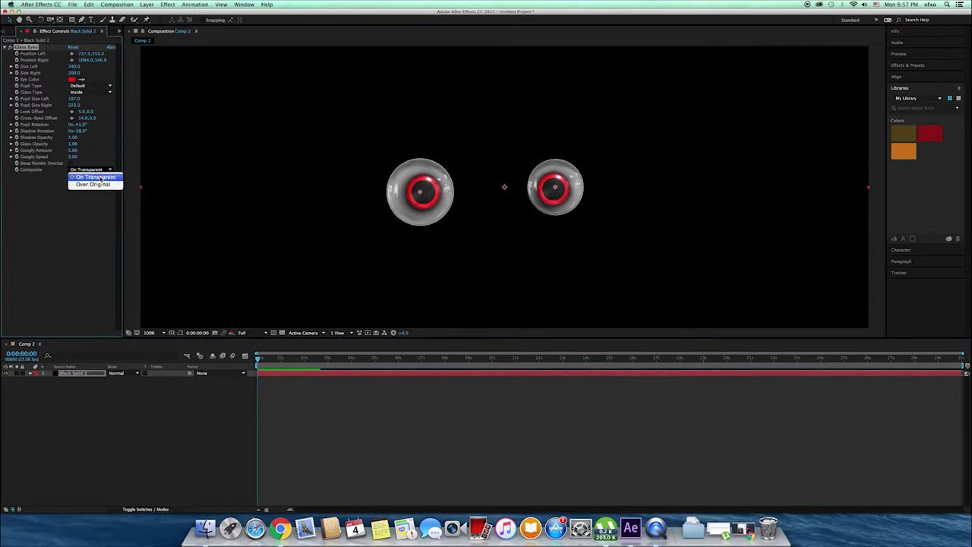
pyautogui.click(60, 210)
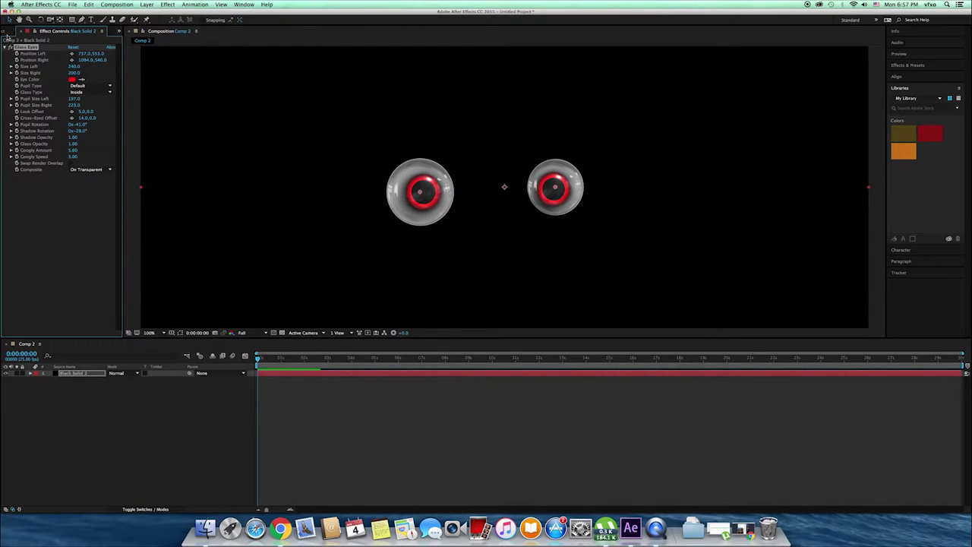
# Drag the face photo from the Project panel into Comp 2's timeline
pyautogui.click(7, 33)
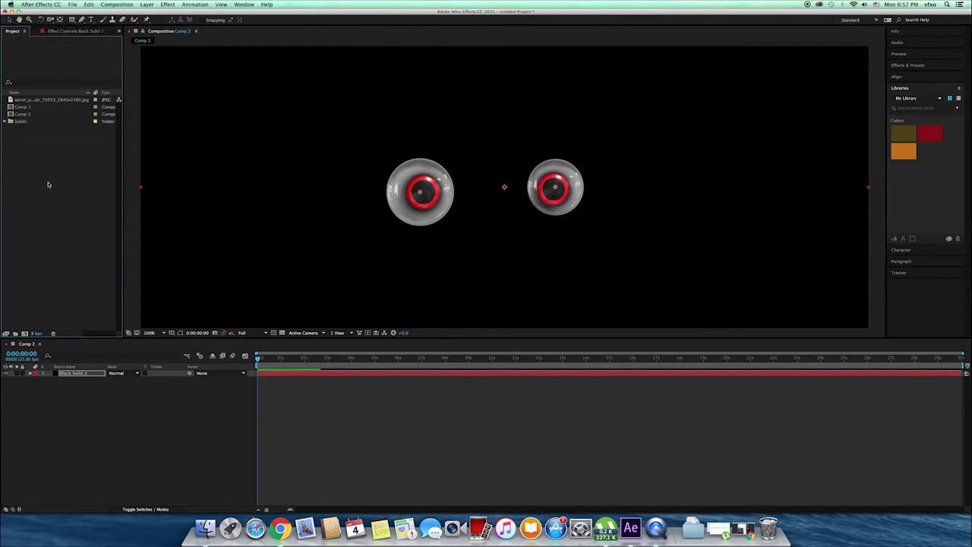
pyautogui.click(44, 100)
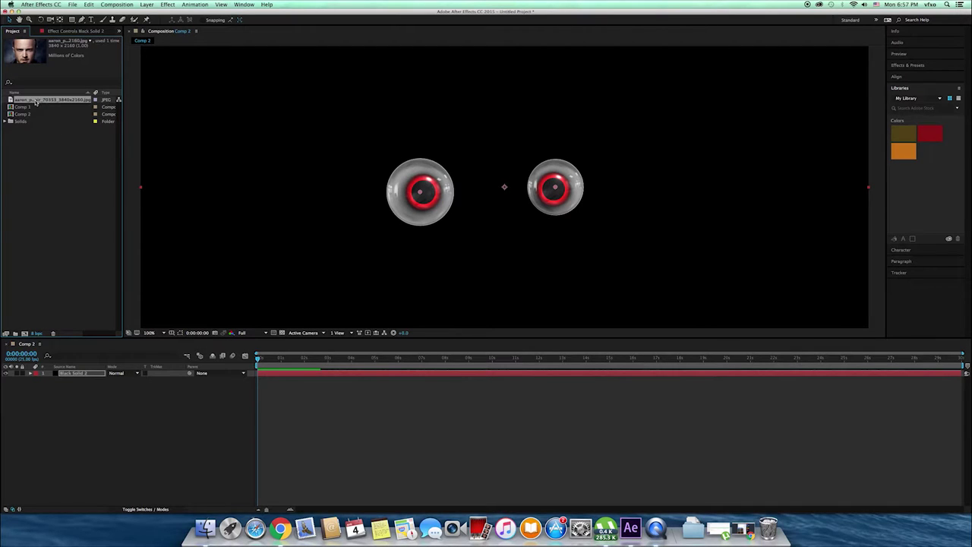
pyautogui.moveTo(35, 102); pyautogui.dragTo(73, 391)
pyautogui.press(',')
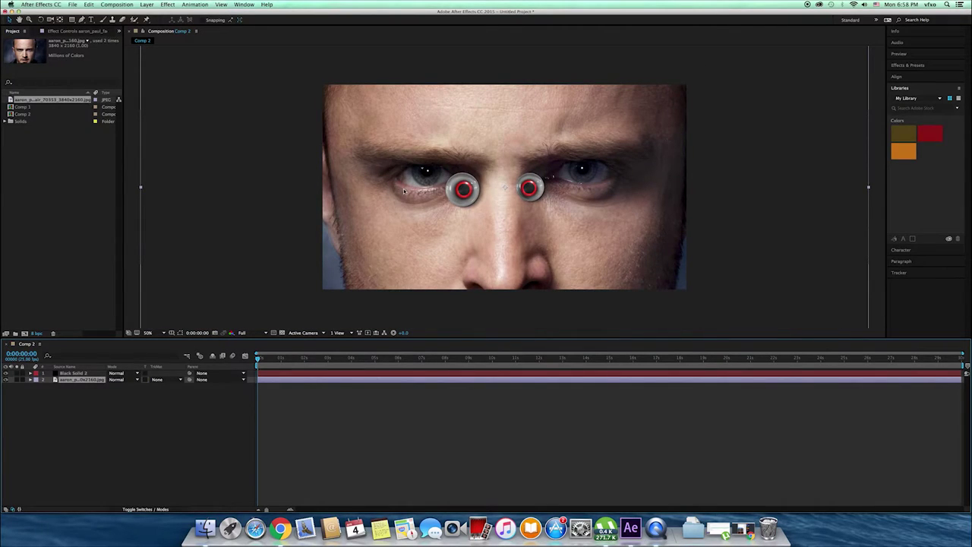
# Fit the face photo to the comp, then select Black Solid 2
pyautogui.rightClick(404, 190)
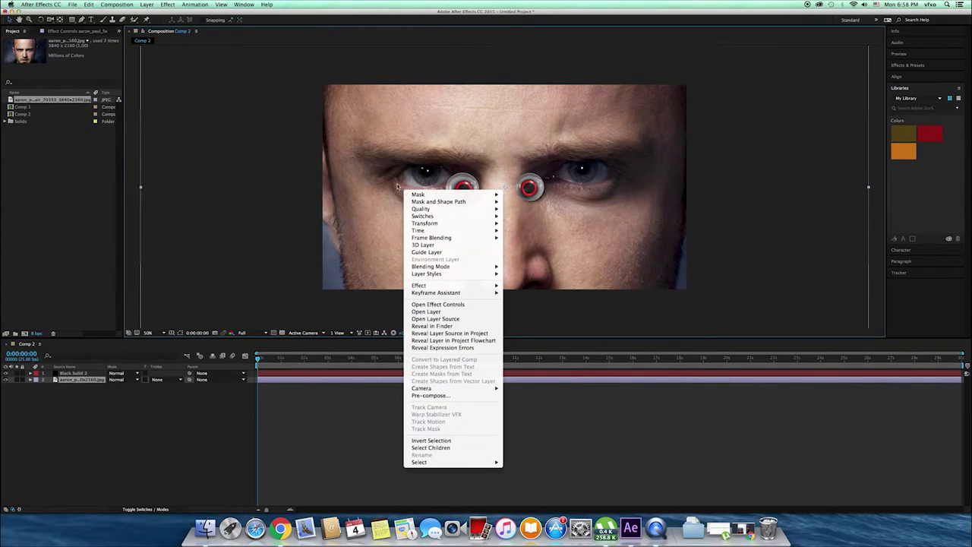
pyautogui.moveTo(440, 225)
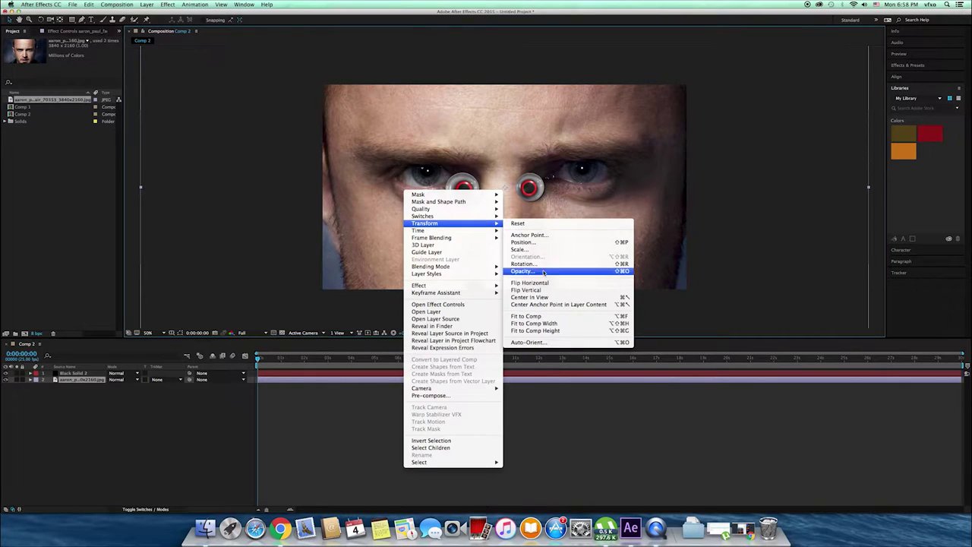
pyautogui.click(536, 316)
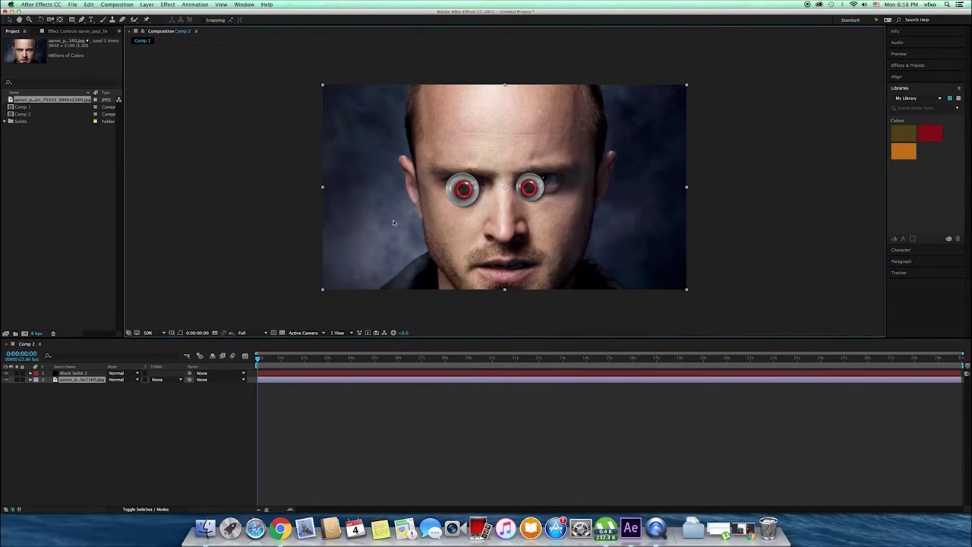
pyautogui.click(248, 311)
pyautogui.click(425, 254)
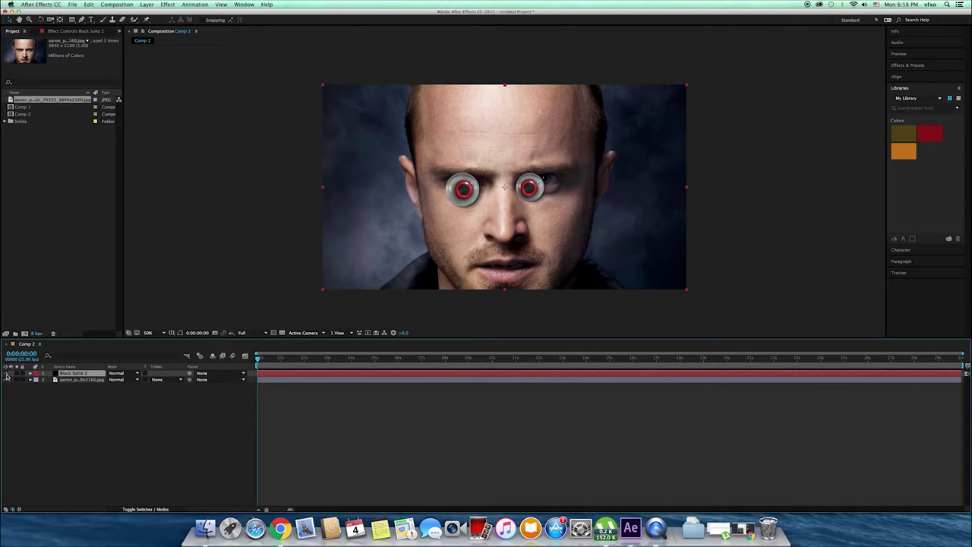
# Hide Black Solid 2, add a new Black Solid 3, hide it too, and zoom the view out
pyautogui.click(8, 373)
pyautogui.click(81, 398)
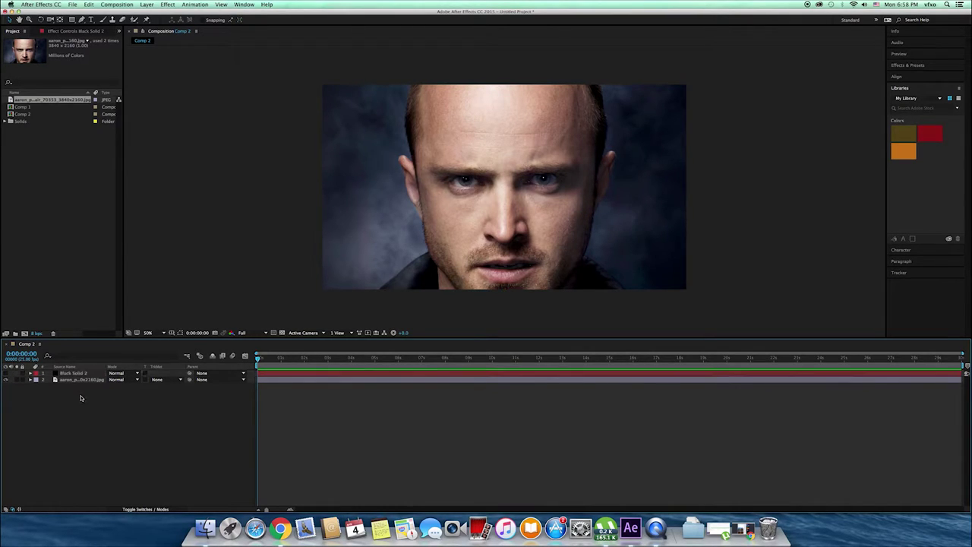
pyautogui.click(149, 5)
pyautogui.moveTo(163, 27)
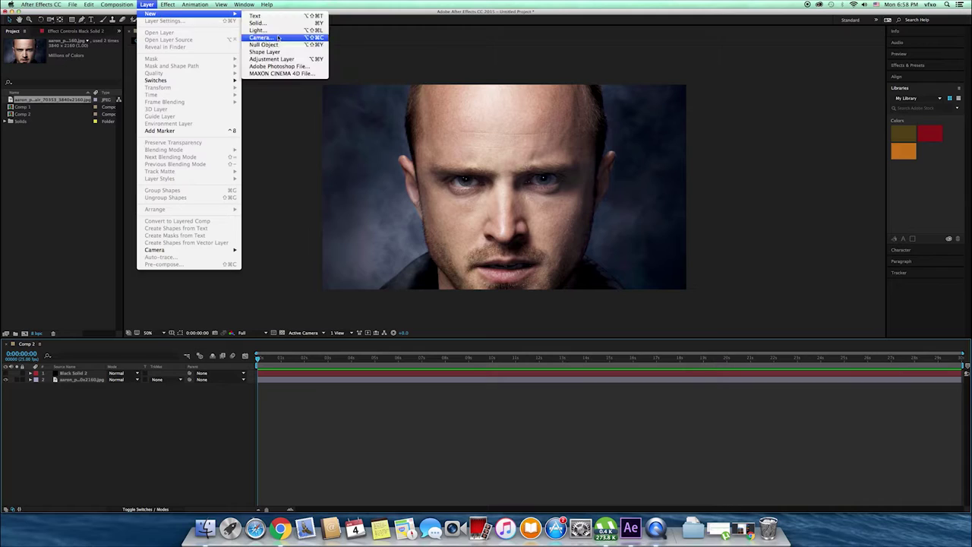
pyautogui.click(266, 37)
pyautogui.click(551, 333)
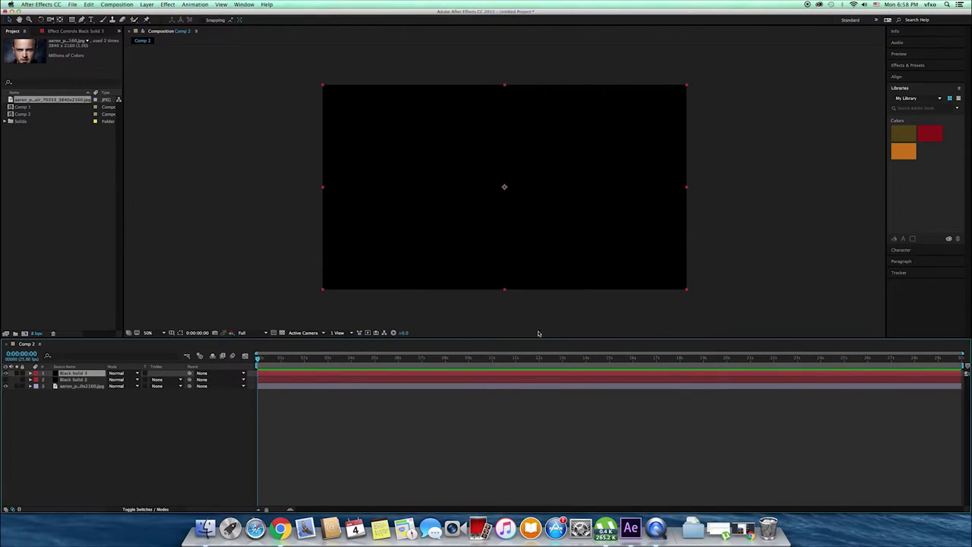
pyautogui.click(6, 373)
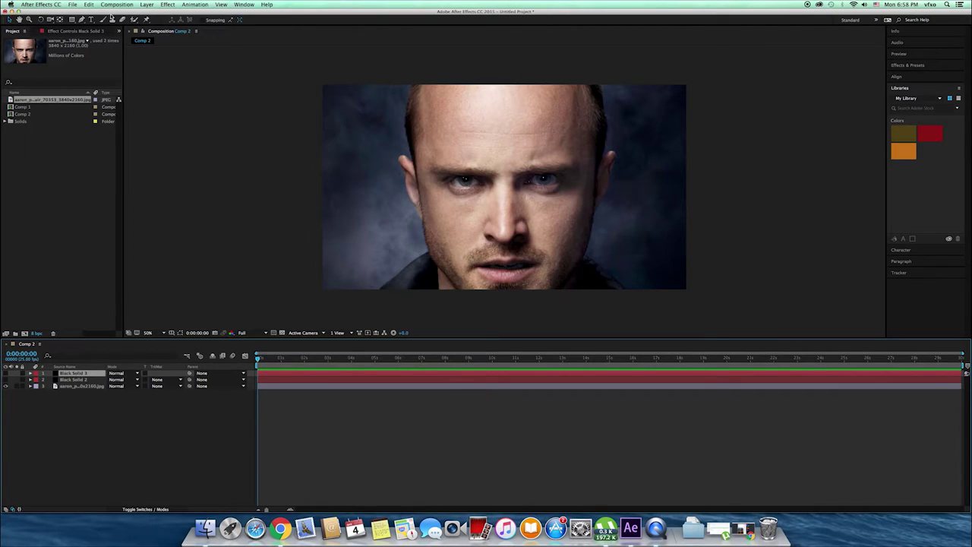
pyautogui.click(81, 19)
# Zoom in and trace a closed Pen mask around the first eye
pyautogui.press(',')
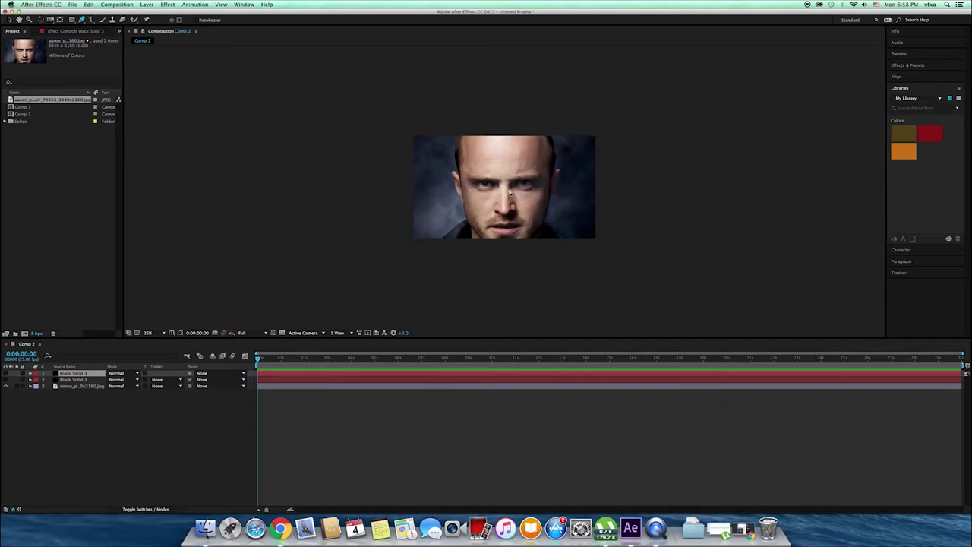
pyautogui.scroll(4, 510, 193)
pyautogui.scroll(2, 459, 188)
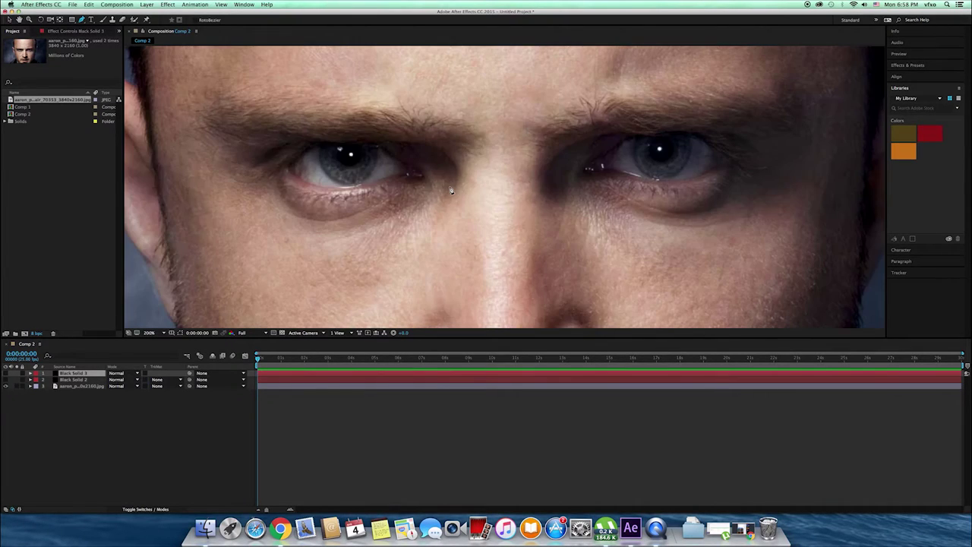
pyautogui.click(405, 172)
pyautogui.click(339, 188)
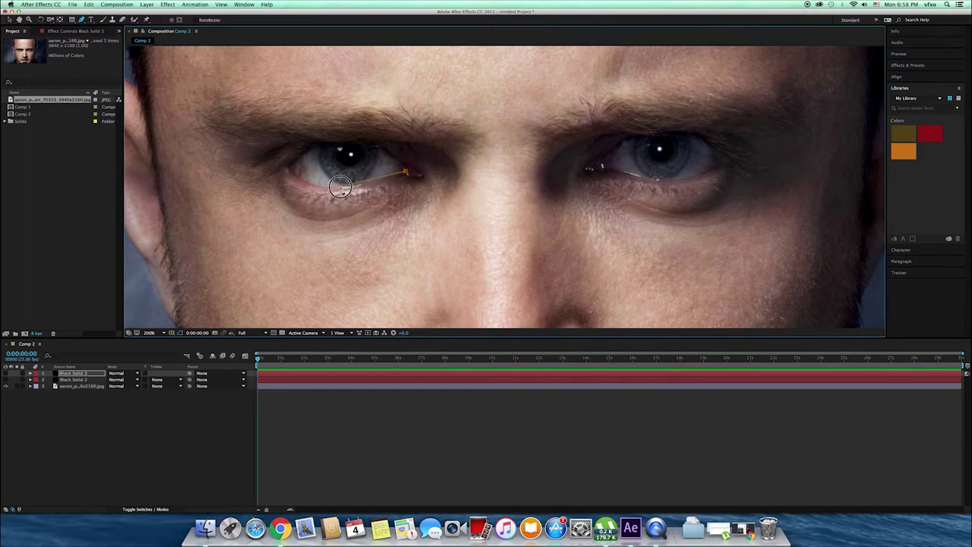
pyautogui.click(289, 168)
pyautogui.click(284, 158)
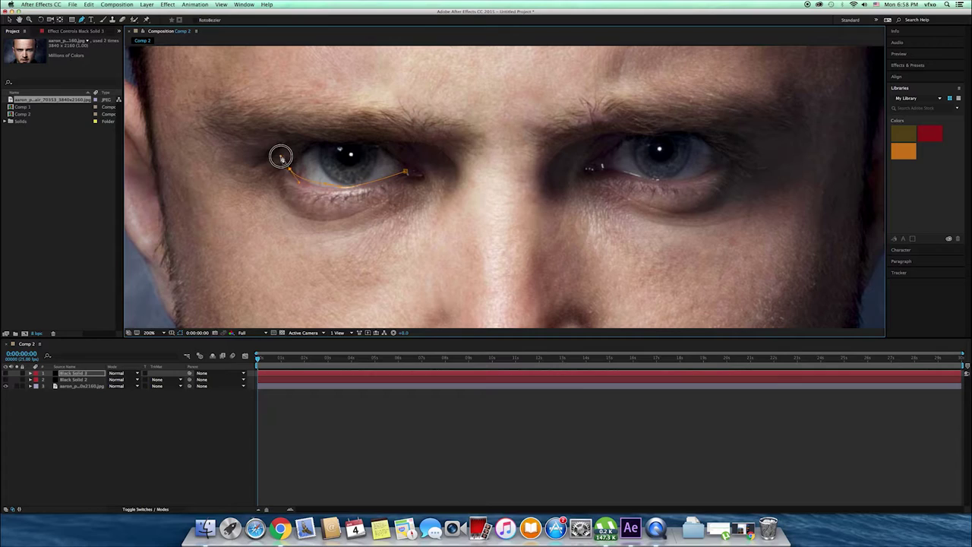
pyautogui.click(347, 147)
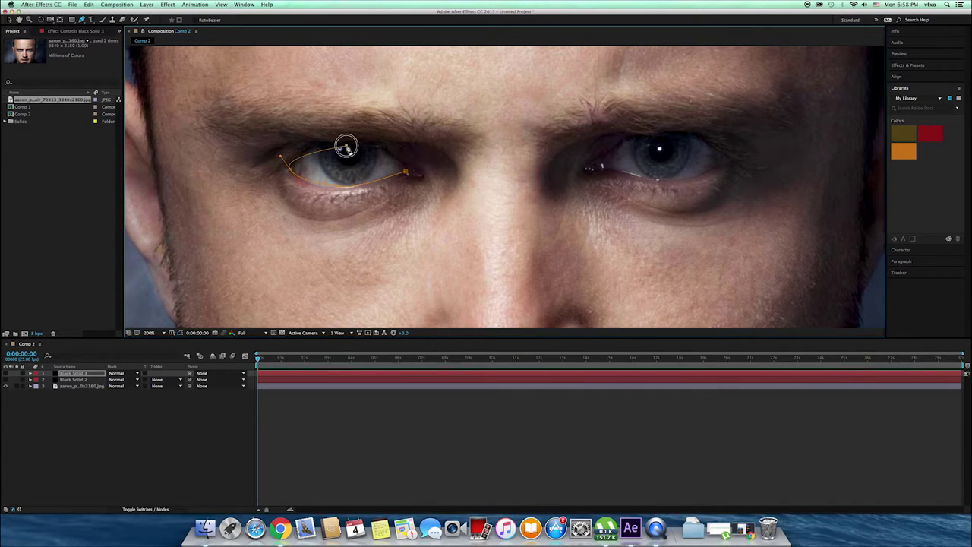
pyautogui.click(405, 173)
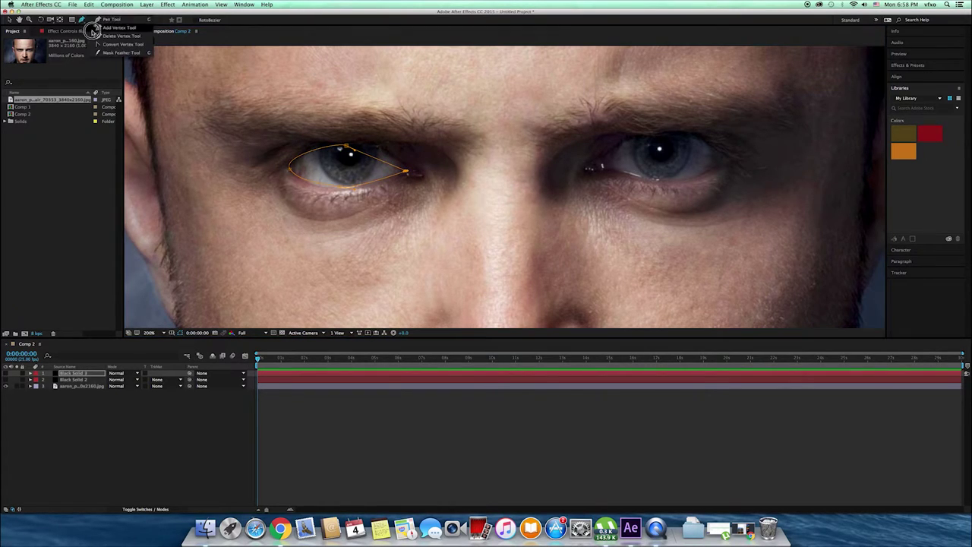
# Reshape the first mask's top vertex over the eyelid using Convert Vertex and Selection tools
pyautogui.moveTo(84, 21); pyautogui.dragTo(114, 47)
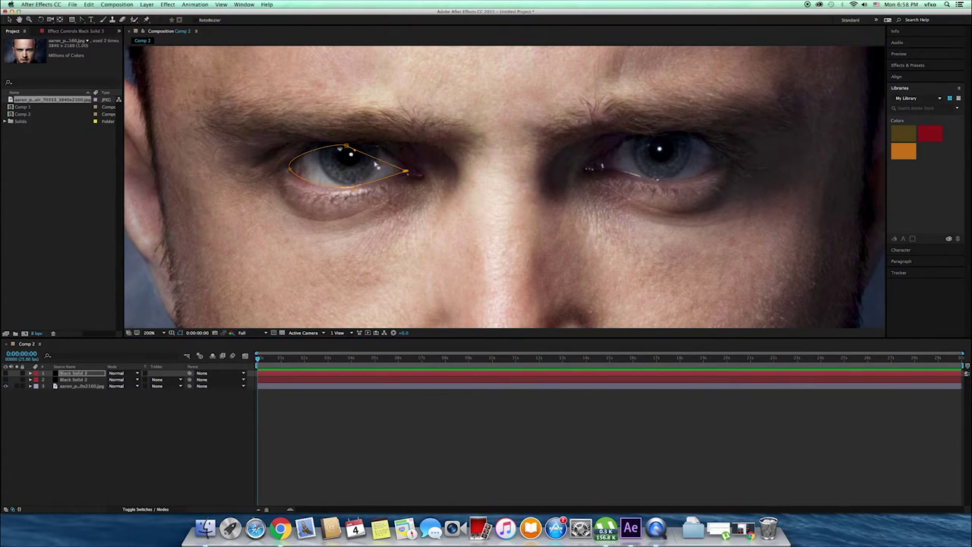
pyautogui.click(358, 156)
pyautogui.moveTo(360, 152); pyautogui.dragTo(386, 139)
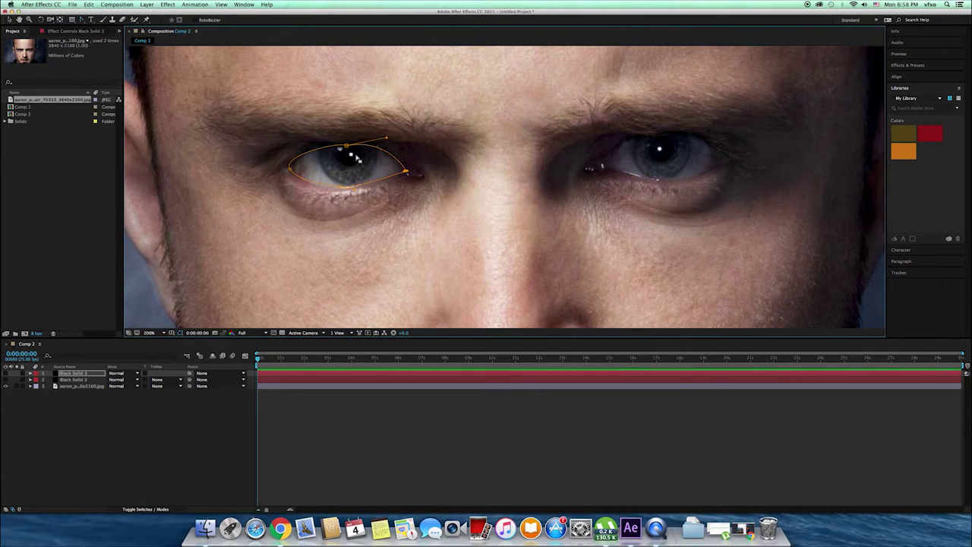
pyautogui.click(346, 147)
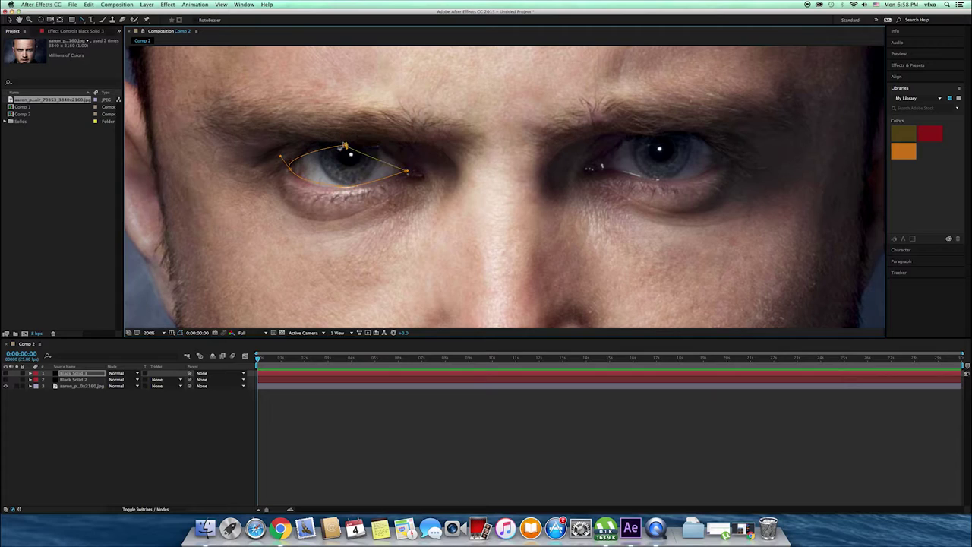
pyautogui.moveTo(347, 148)
pyautogui.mouseDown()
pyautogui.moveTo(380, 138)
pyautogui.moveTo(348, 144)
pyautogui.mouseUp()
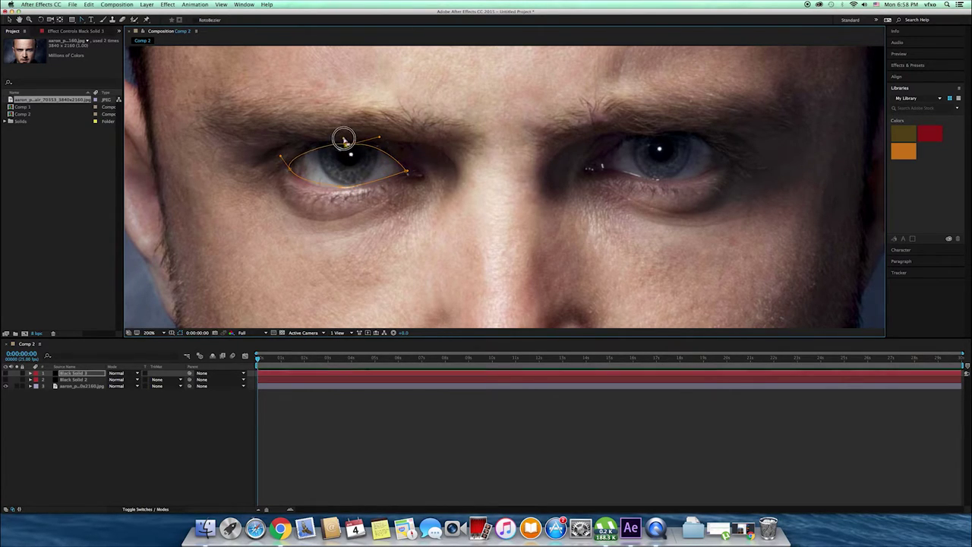
pyautogui.press('v')
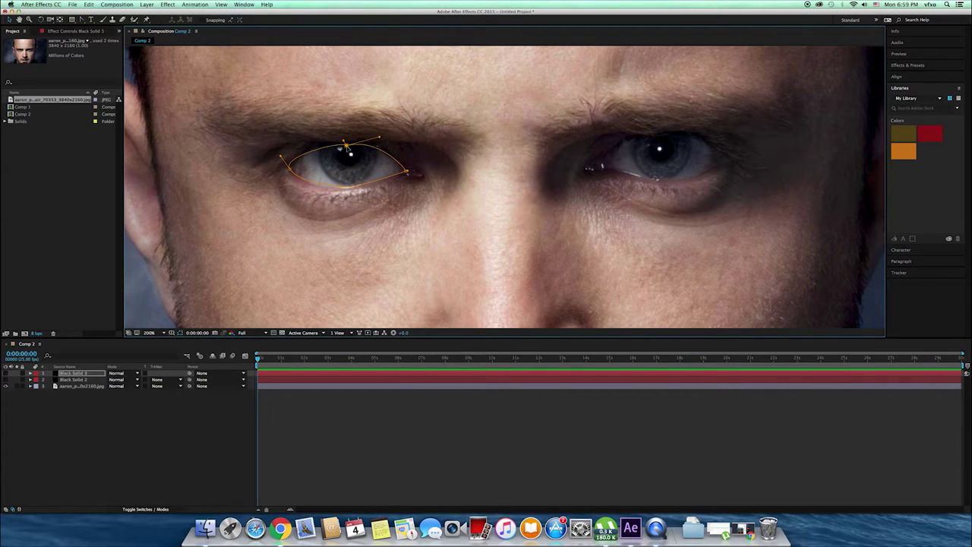
pyautogui.click(370, 143)
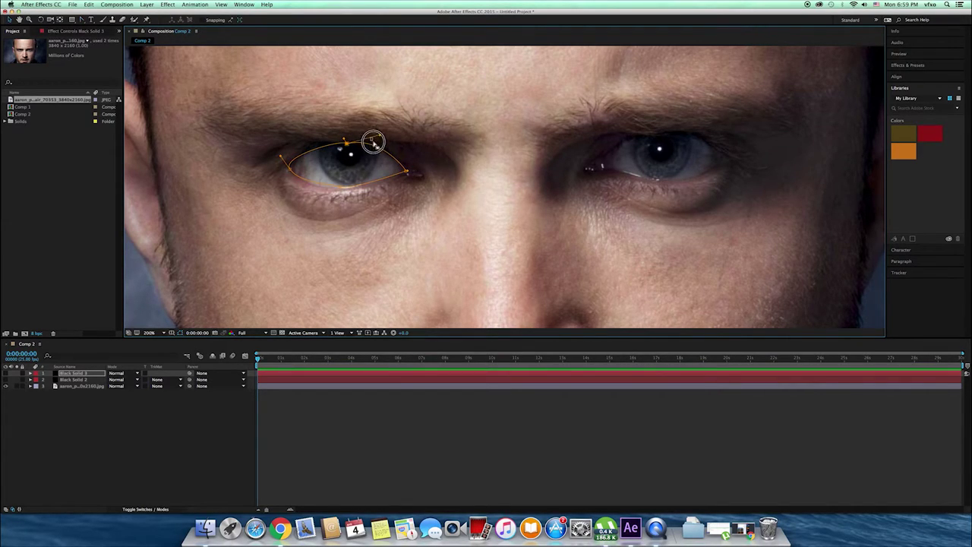
pyautogui.click(346, 144)
# Trace a second eye-shaped mask around the other eye and tweak its top point
pyautogui.click(84, 20)
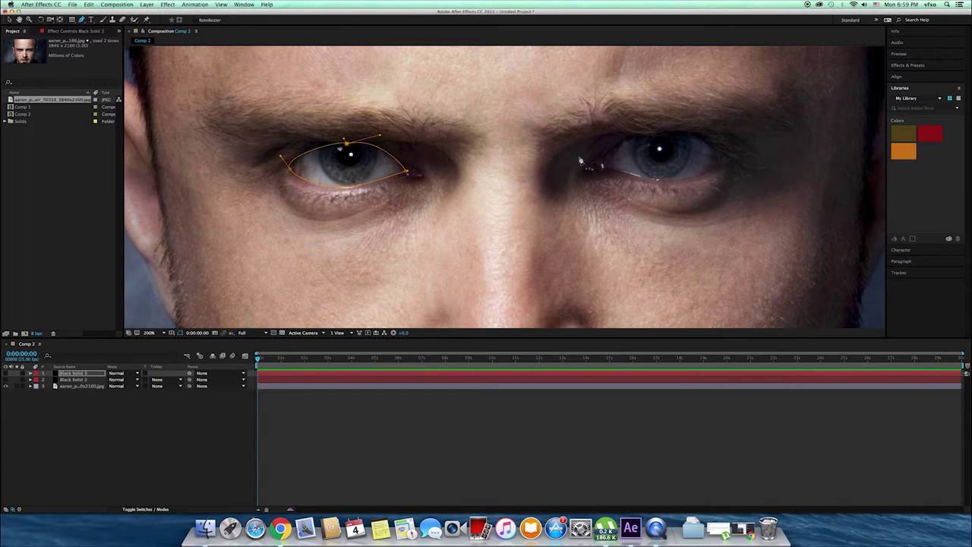
pyautogui.click(606, 166)
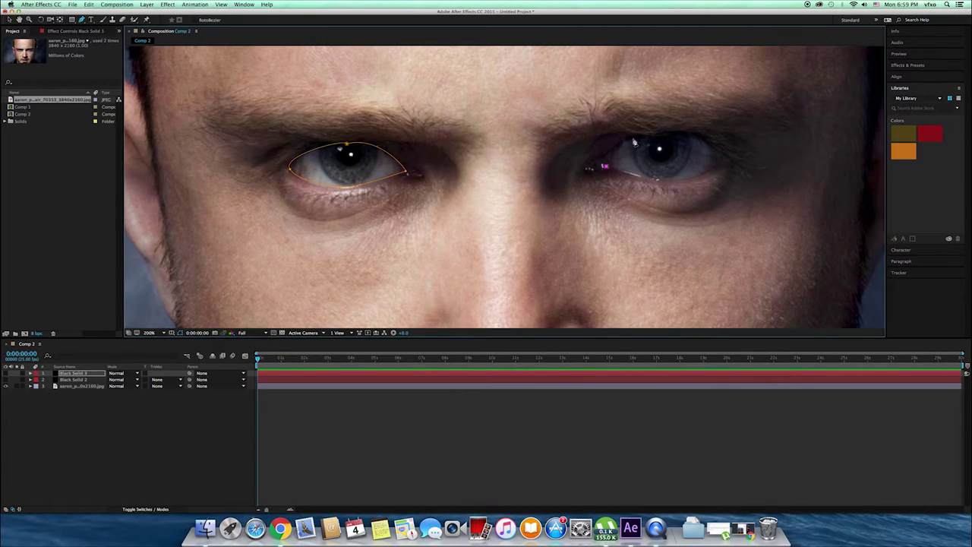
pyautogui.moveTo(659, 137); pyautogui.dragTo(709, 137)
pyautogui.click(720, 163)
pyautogui.moveTo(661, 180); pyautogui.dragTo(630, 179)
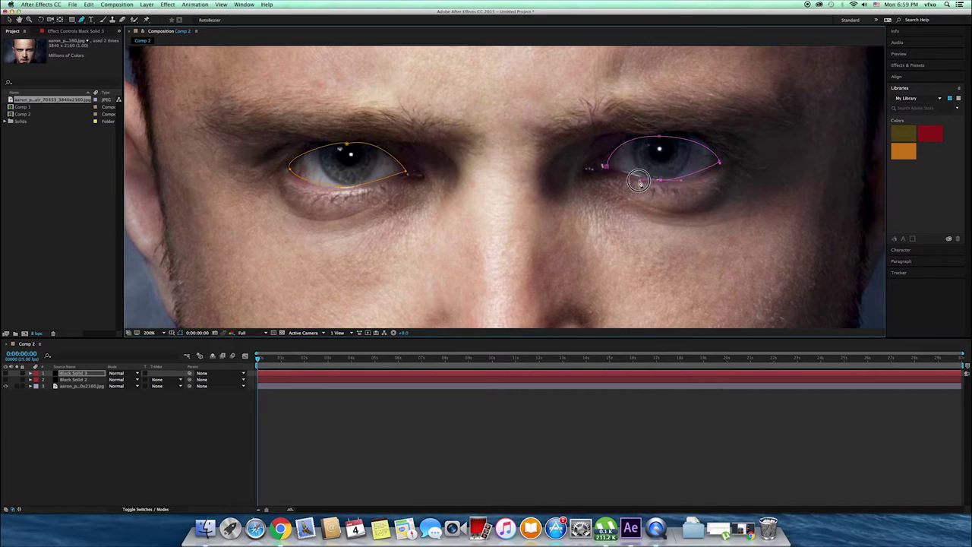
pyautogui.click(605, 166)
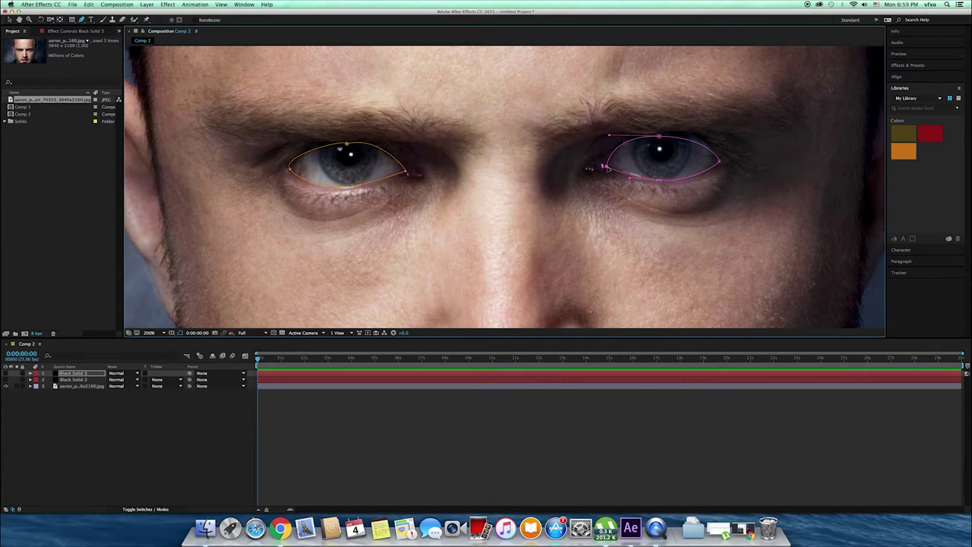
pyautogui.click(10, 19)
pyautogui.moveTo(659, 137); pyautogui.dragTo(660, 135)
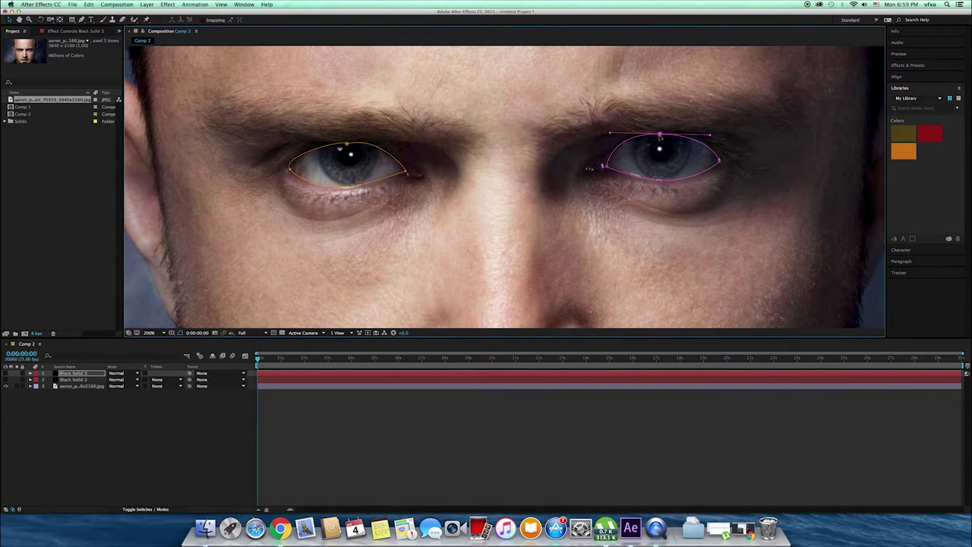
pyautogui.press(',')
# Turn the solid layers' visibility back on and select Black Solid 2
pyautogui.moveTo(6, 373); pyautogui.dragTo(6, 379)
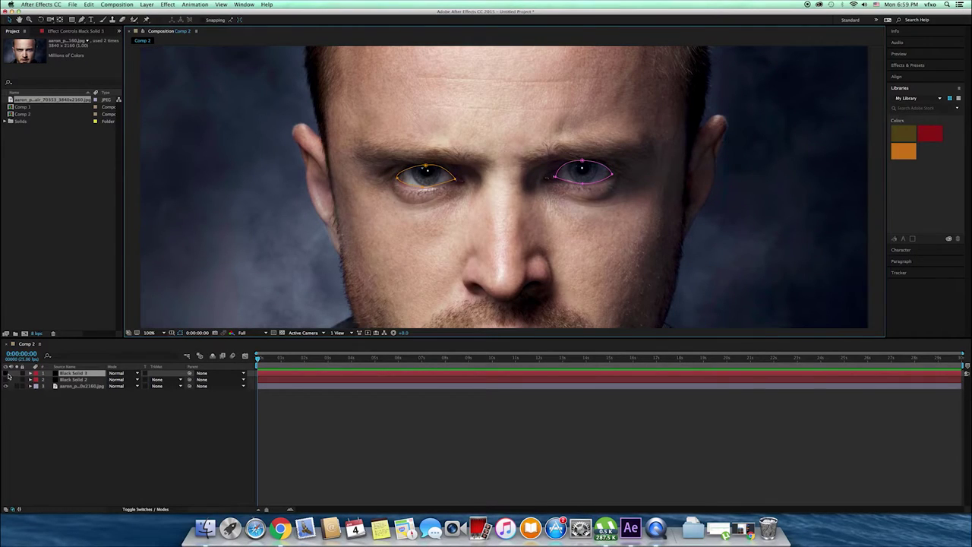
pyautogui.click(66, 407)
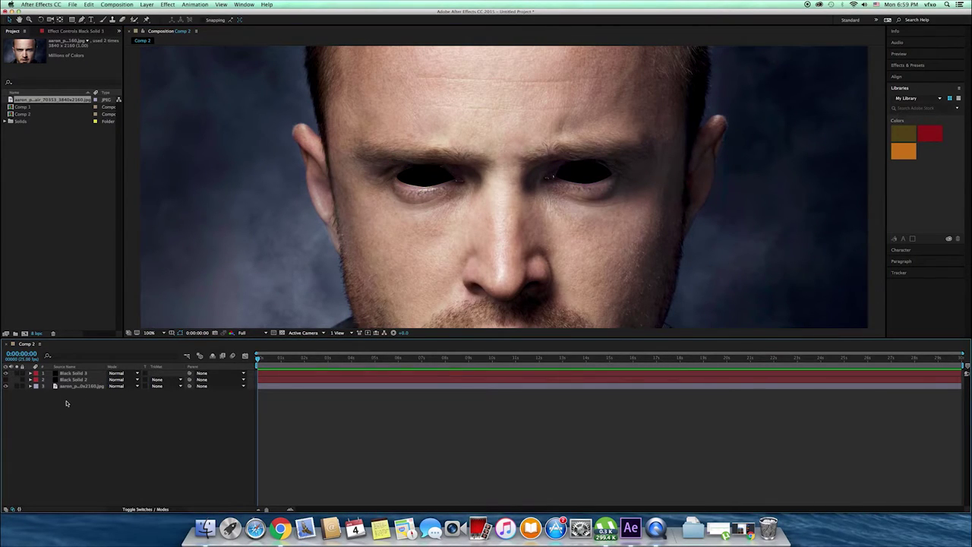
pyautogui.click(70, 380)
pyautogui.click(7, 380)
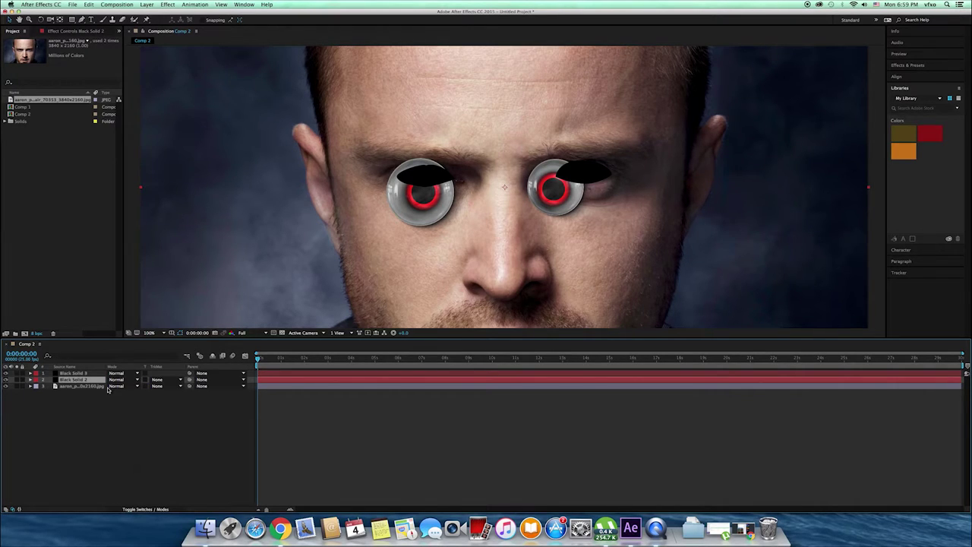
# Set Black Solid 2's track matte to Alpha Matte 'Black Solid 3'
pyautogui.click(142, 508)
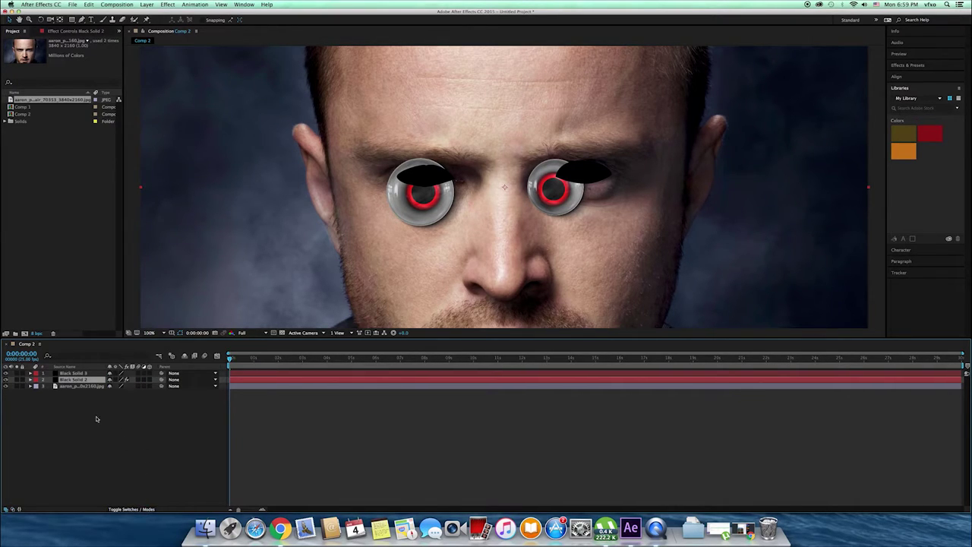
pyautogui.click(131, 510)
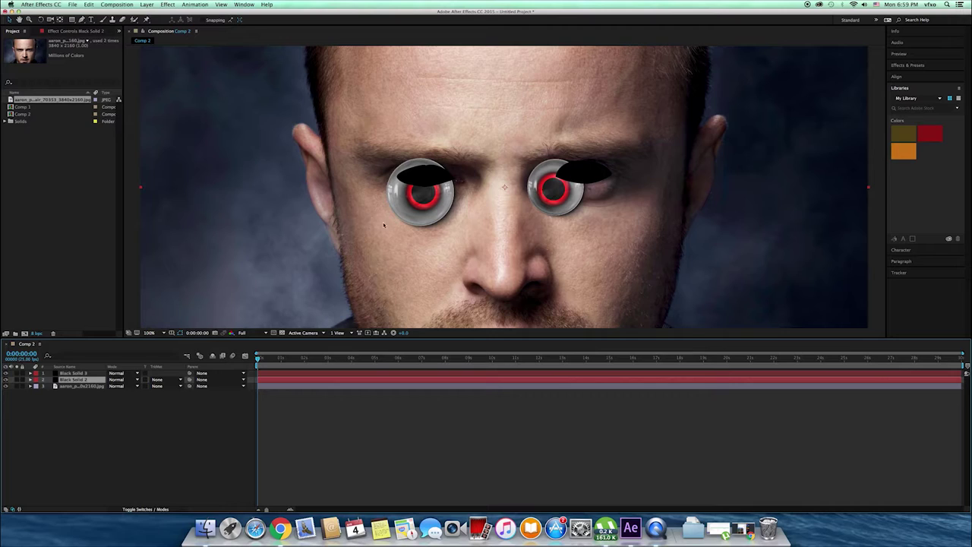
pyautogui.click(175, 379)
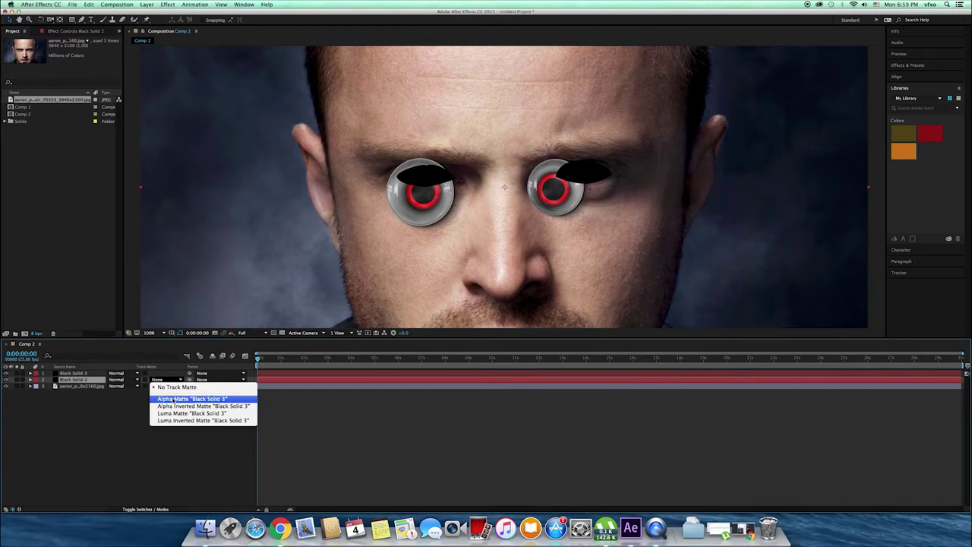
pyautogui.click(173, 399)
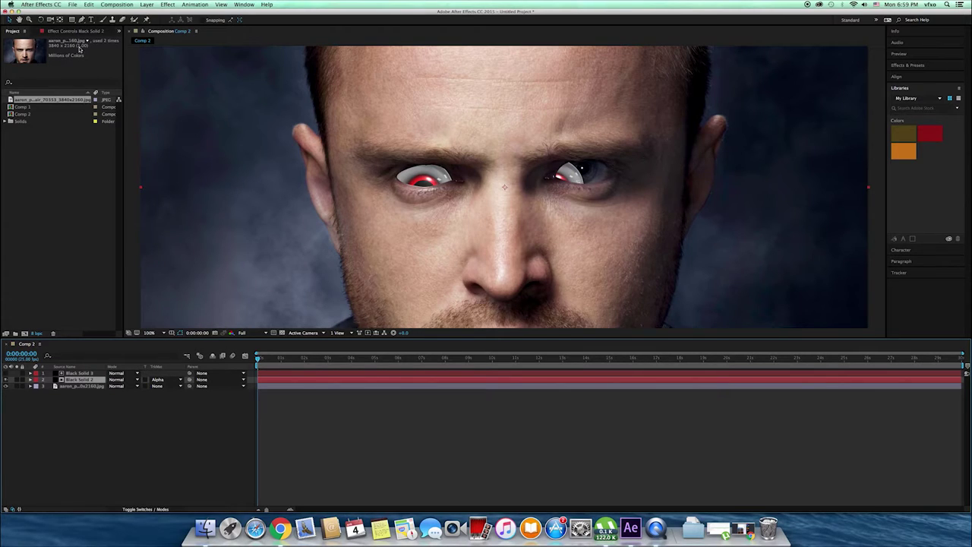
# Drag the Glass Eyes left and right position points up onto the portrait's eyes
pyautogui.click(79, 33)
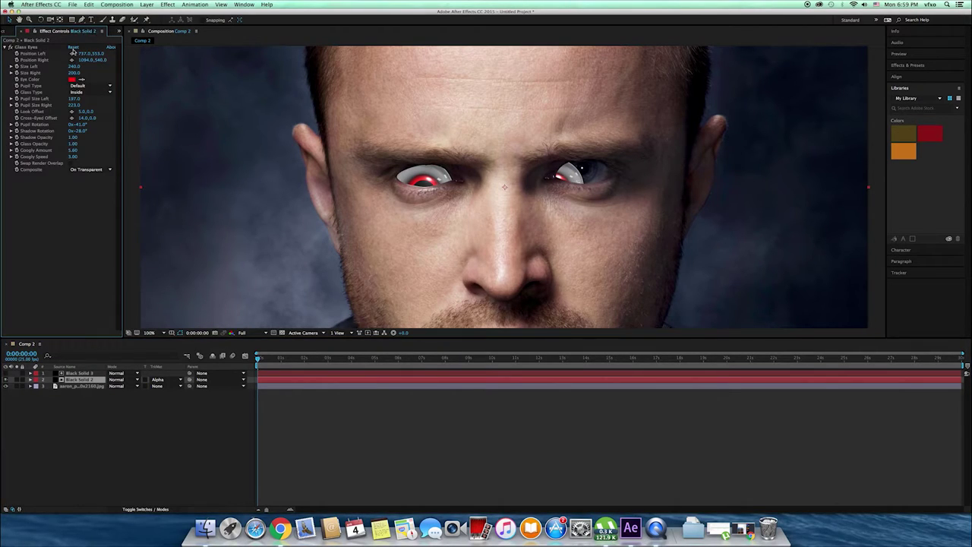
pyautogui.click(72, 53)
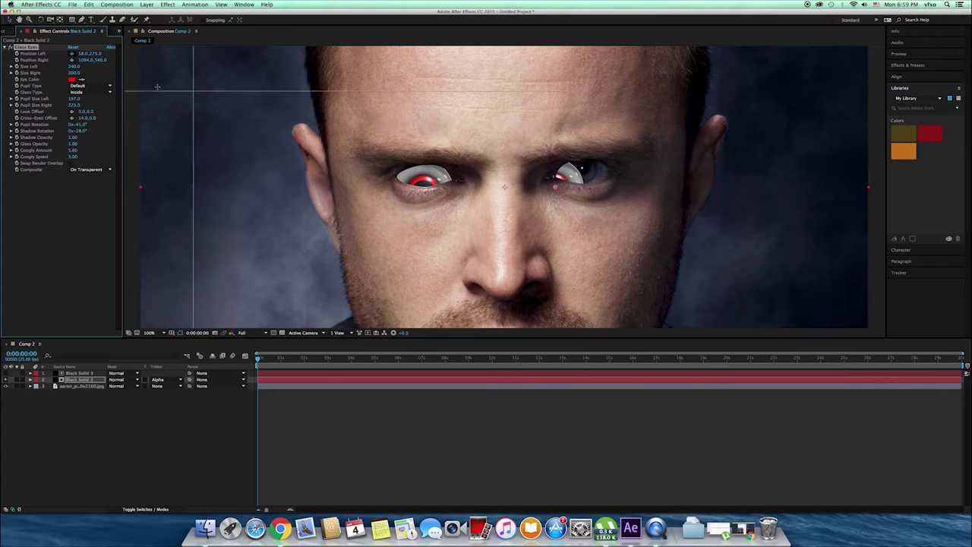
pyautogui.click(43, 53)
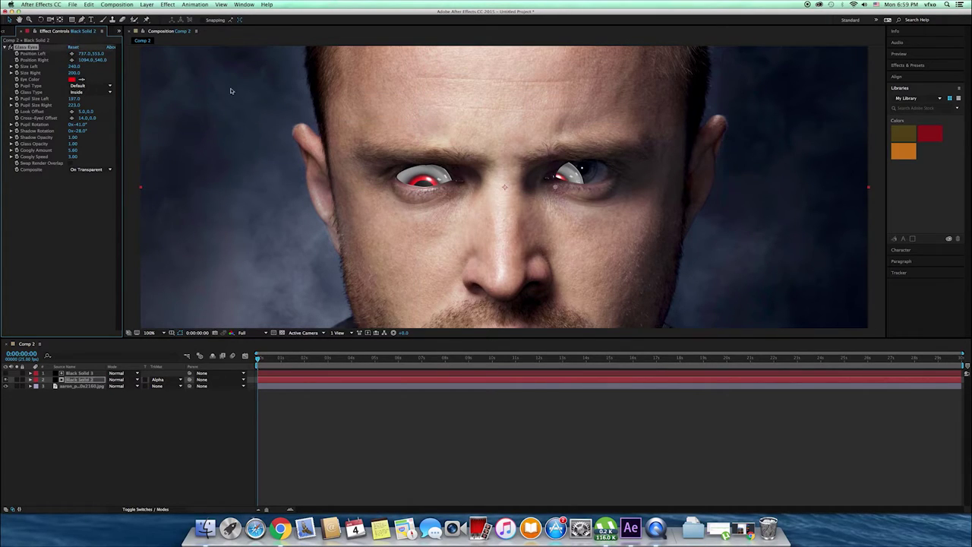
pyautogui.moveTo(556, 186); pyautogui.dragTo(586, 169)
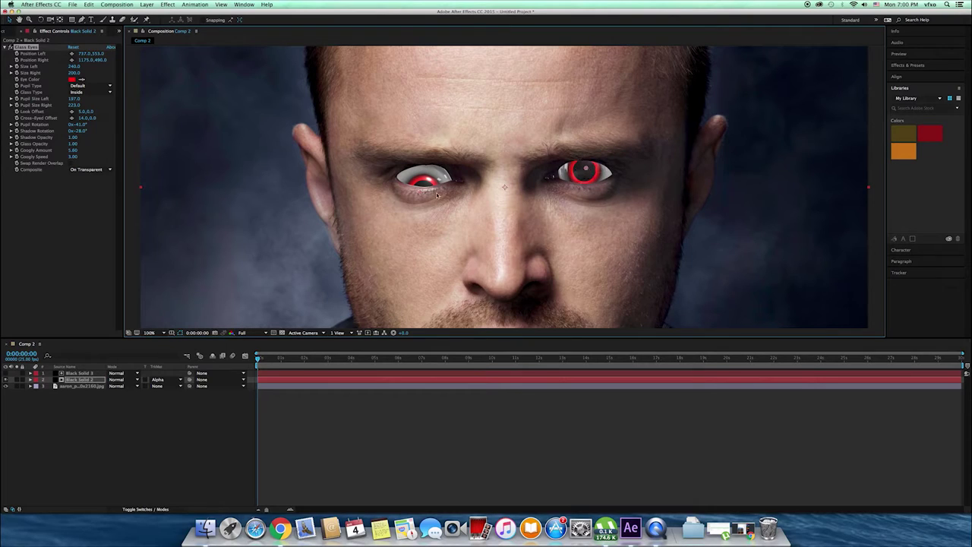
pyautogui.moveTo(423, 196); pyautogui.dragTo(420, 176)
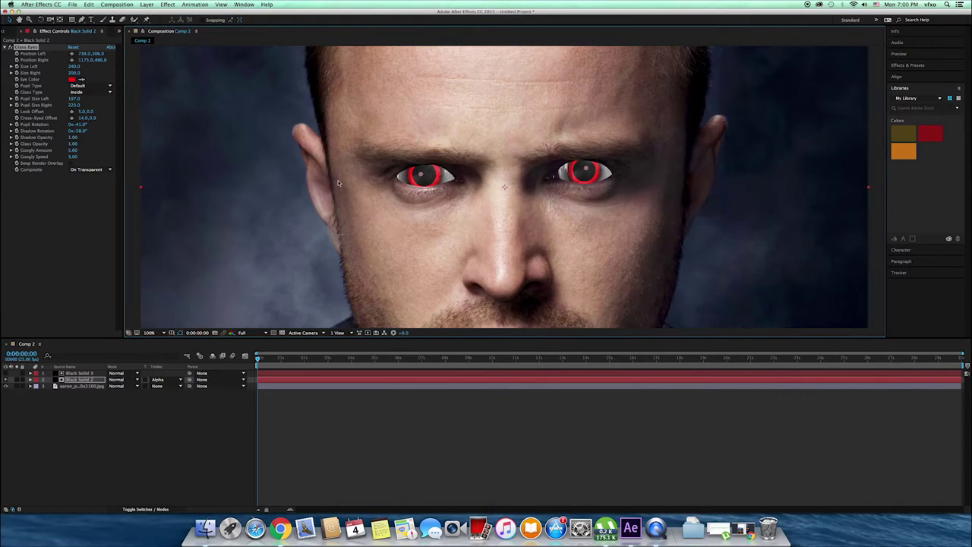
# Set the right eye size to 240 to match the left, shrinking its pupil and nudging it
pyautogui.click(70, 89)
pyautogui.moveTo(74, 107); pyautogui.dragTo(62, 106)
pyautogui.click(586, 169)
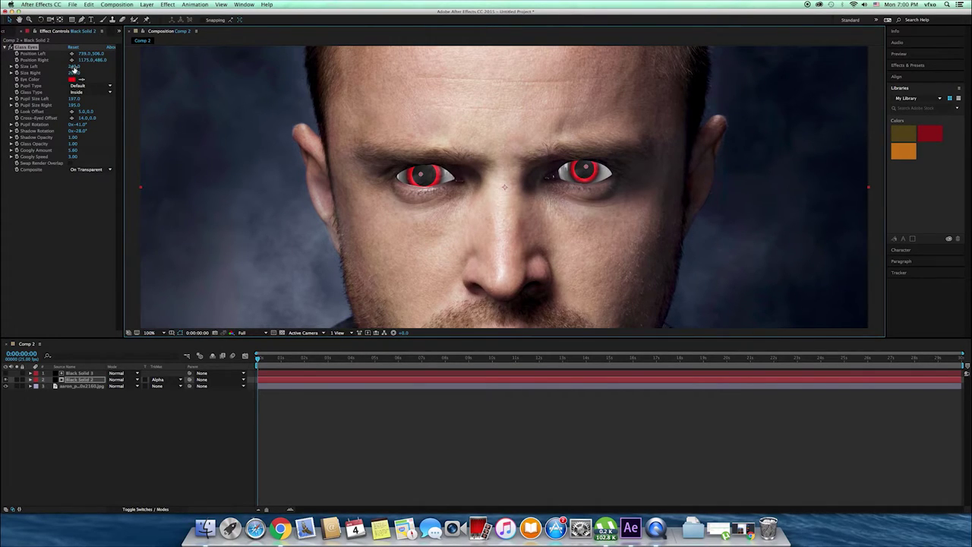
pyautogui.moveTo(74, 69); pyautogui.dragTo(72, 104)
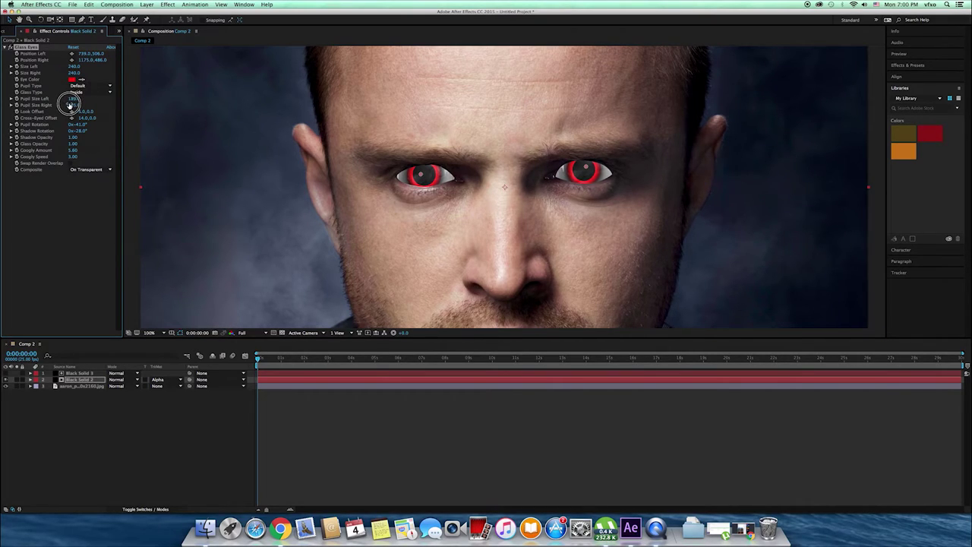
pyautogui.moveTo(73, 104); pyautogui.dragTo(68, 106)
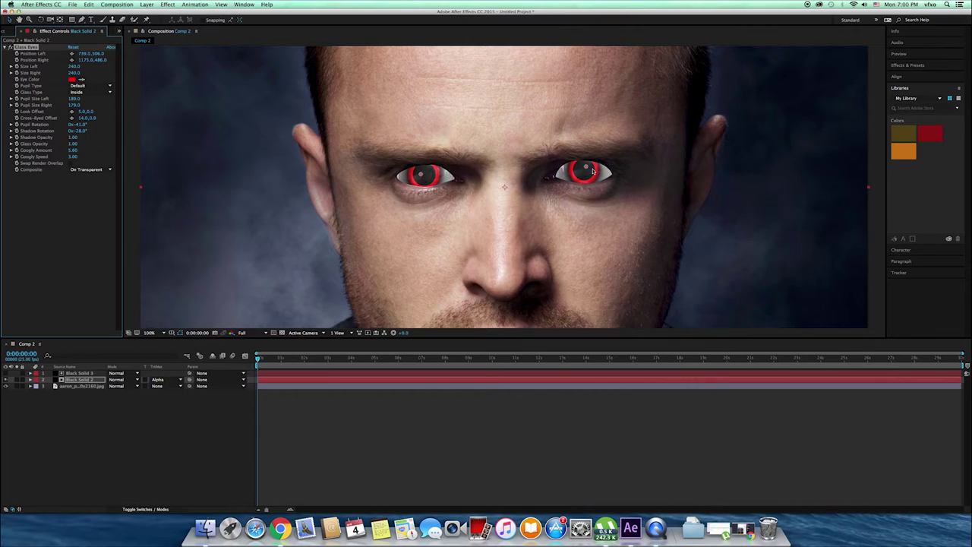
pyautogui.moveTo(588, 167); pyautogui.dragTo(587, 165)
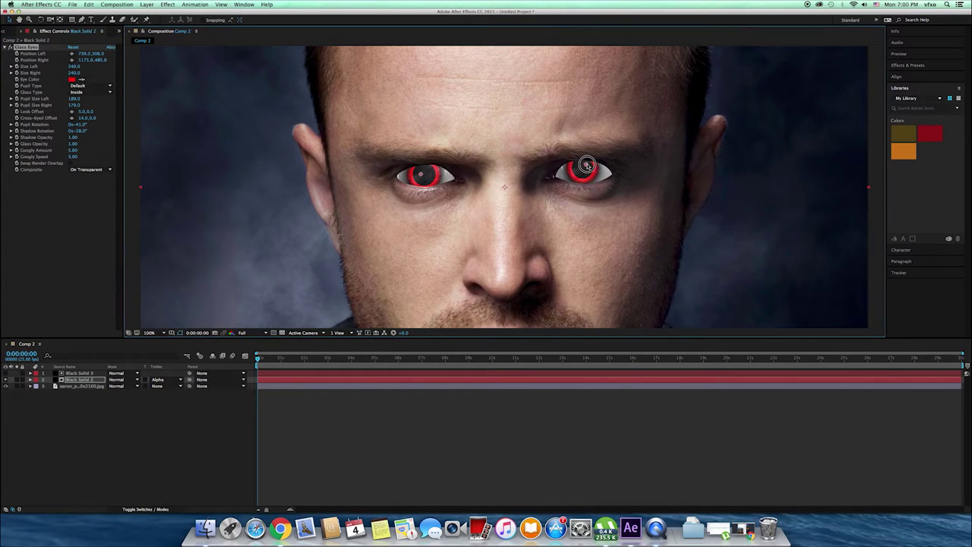
pyautogui.moveTo(587, 166); pyautogui.dragTo(586, 167)
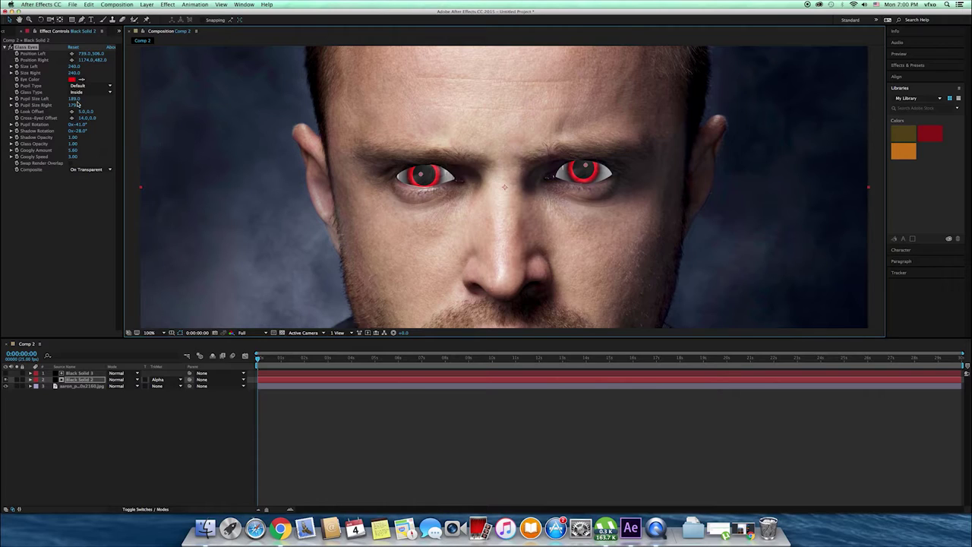
# Set the left pupil size to 179 and nudge the left eye up to 744, 486
pyautogui.click(75, 99)
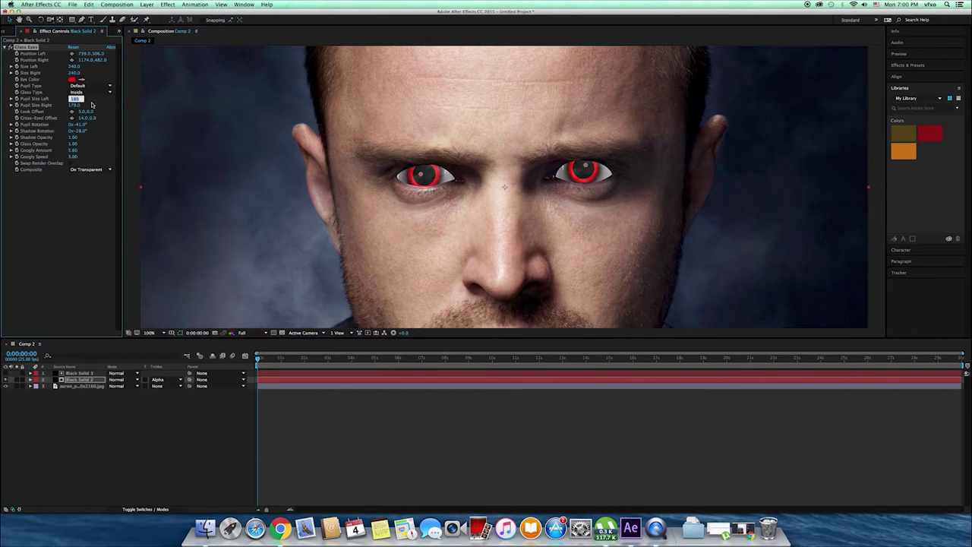
pyautogui.write('179')
pyautogui.press('Return')
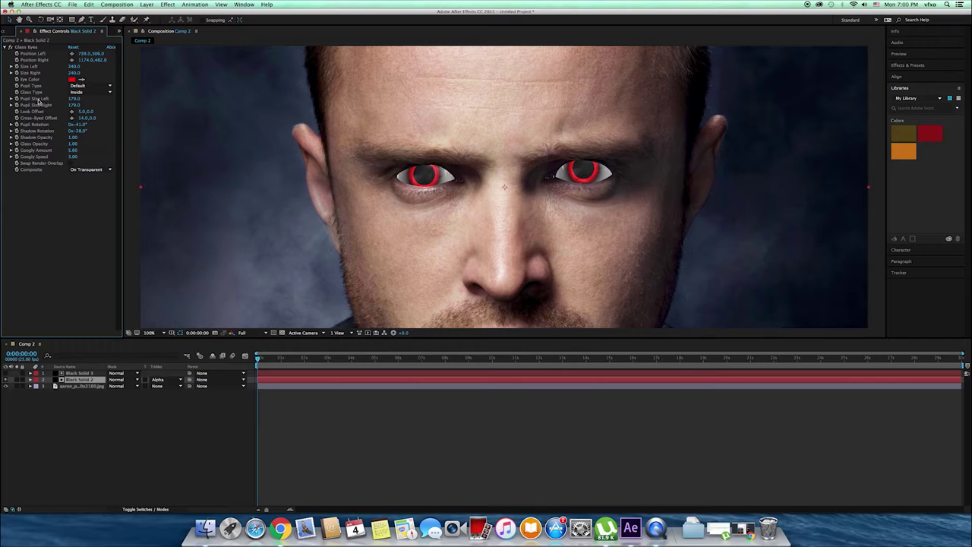
pyautogui.click(31, 48)
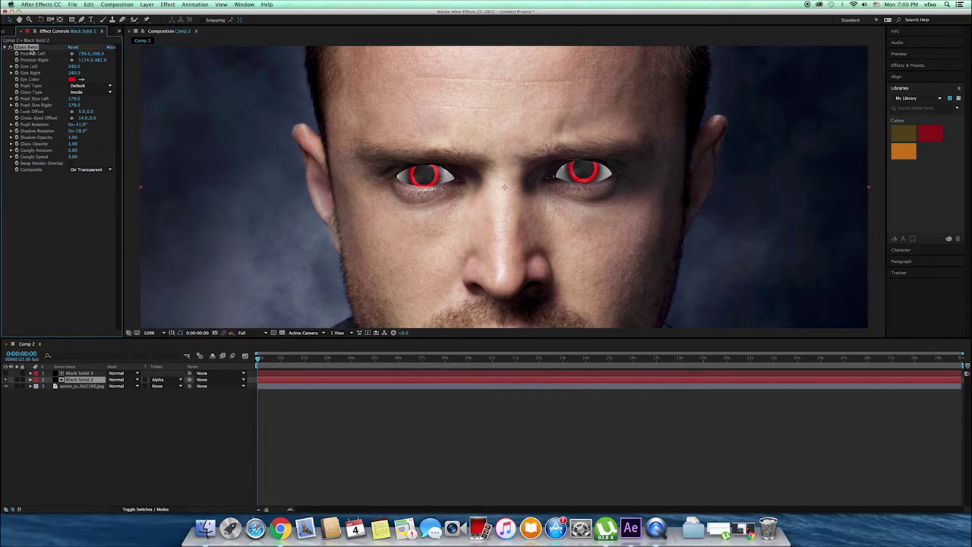
pyautogui.moveTo(421, 175); pyautogui.dragTo(424, 171)
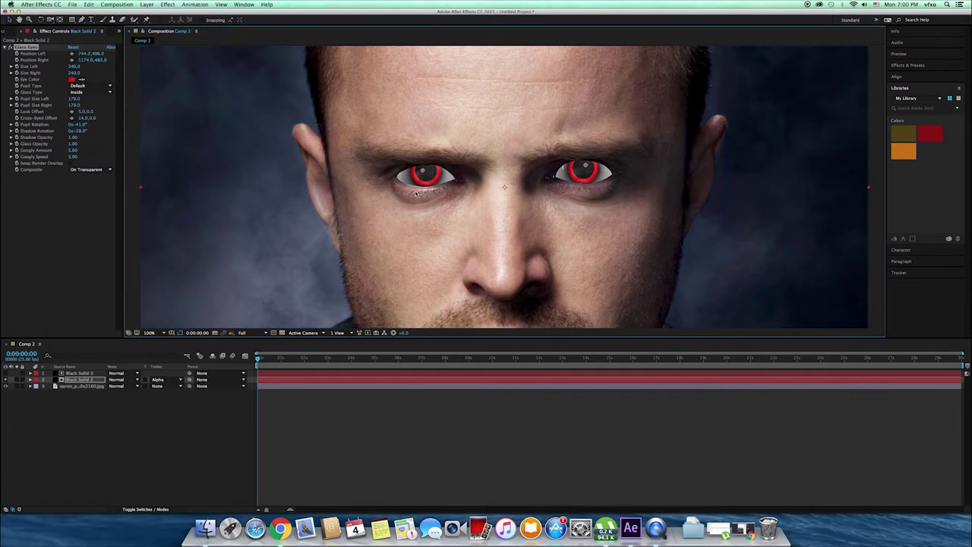
# Change the Glass Eyes eye colour from red to light blue 61A7FF
pyautogui.press(',')
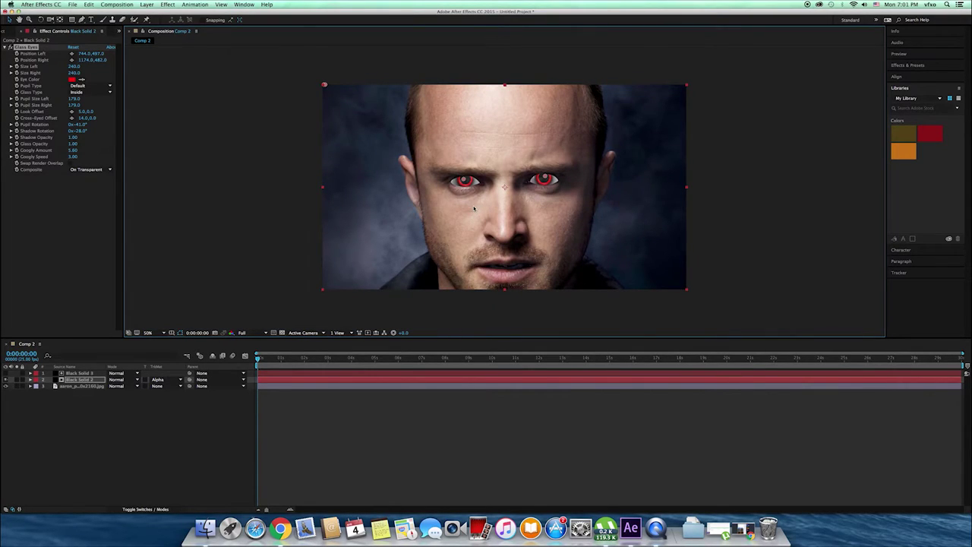
pyautogui.press('.')
pyautogui.click(73, 79)
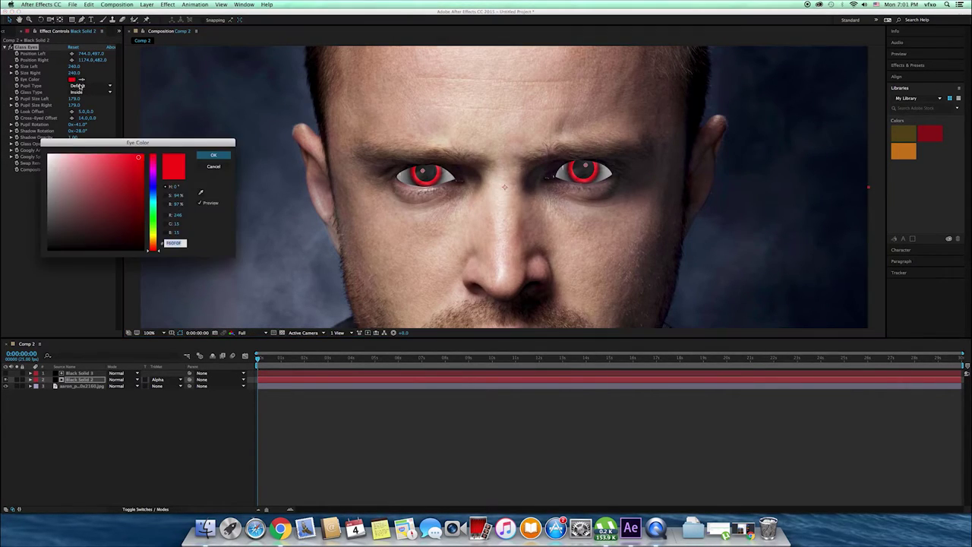
pyautogui.moveTo(153, 197); pyautogui.dragTo(152, 202)
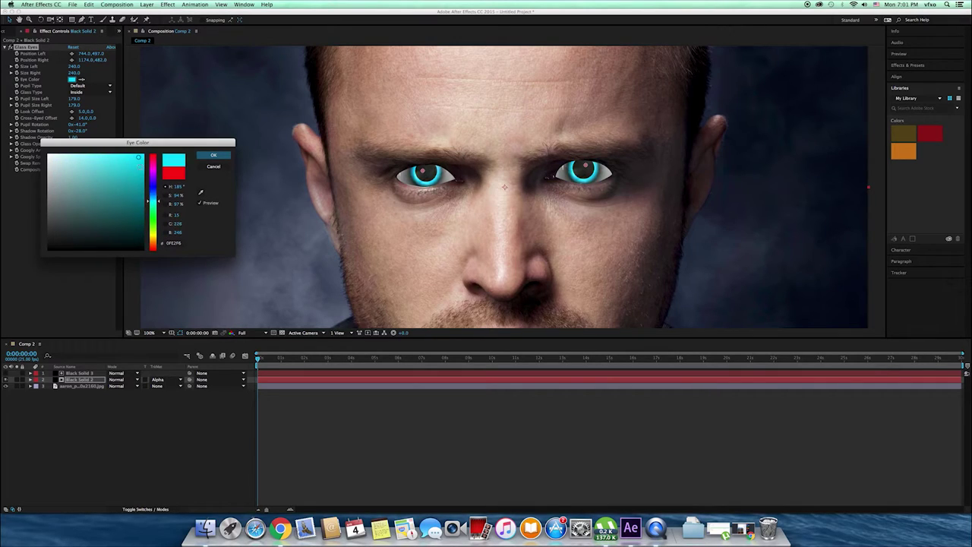
pyautogui.click(133, 162)
pyautogui.moveTo(134, 162); pyautogui.dragTo(107, 154)
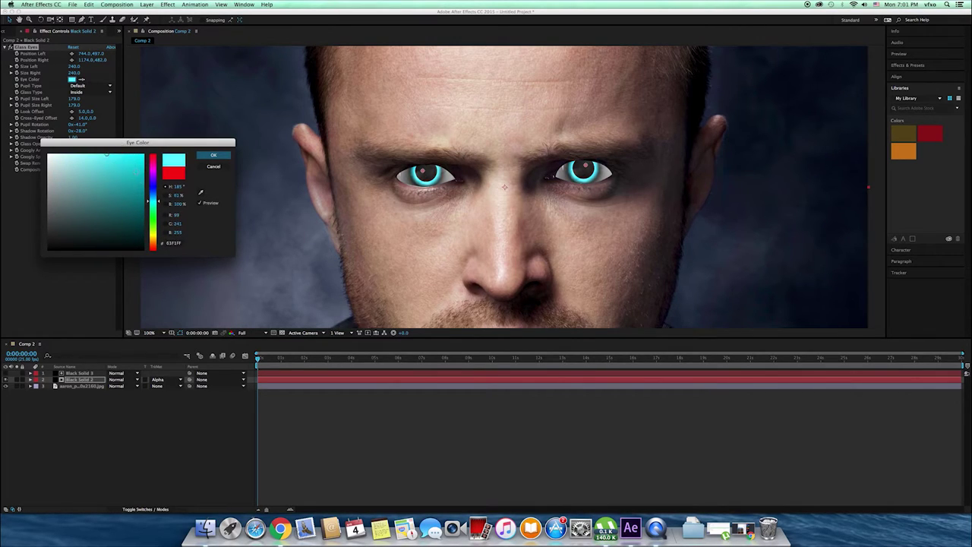
pyautogui.moveTo(153, 199); pyautogui.dragTo(153, 192)
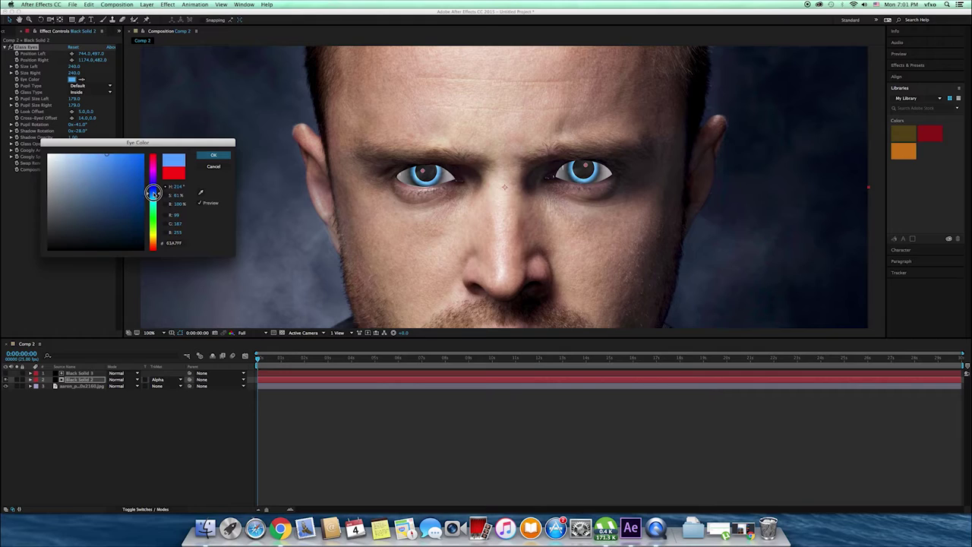
pyautogui.click(214, 155)
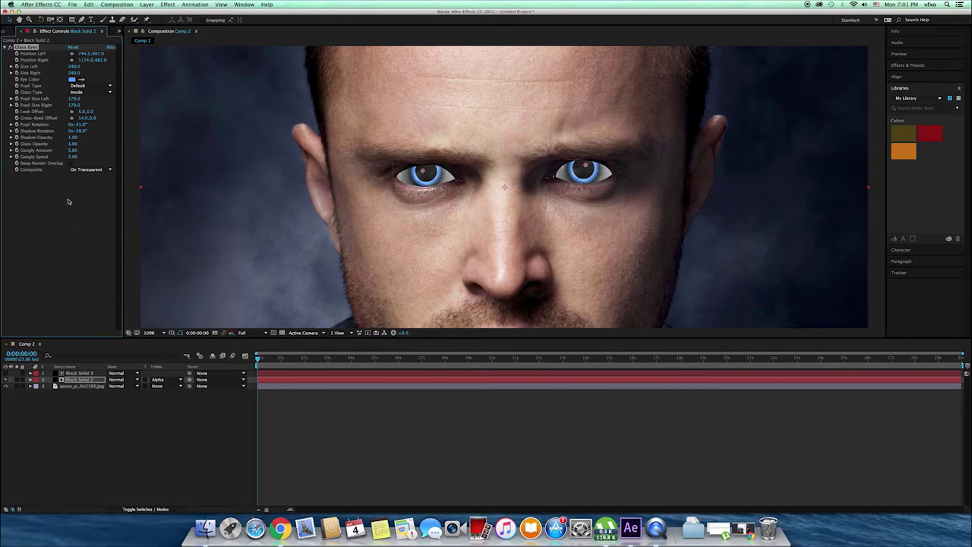
# Give Black Solid 3's Mask 1 and Mask 2 a 4-pixel feather, then select Black Solid 2
pyautogui.click(80, 374)
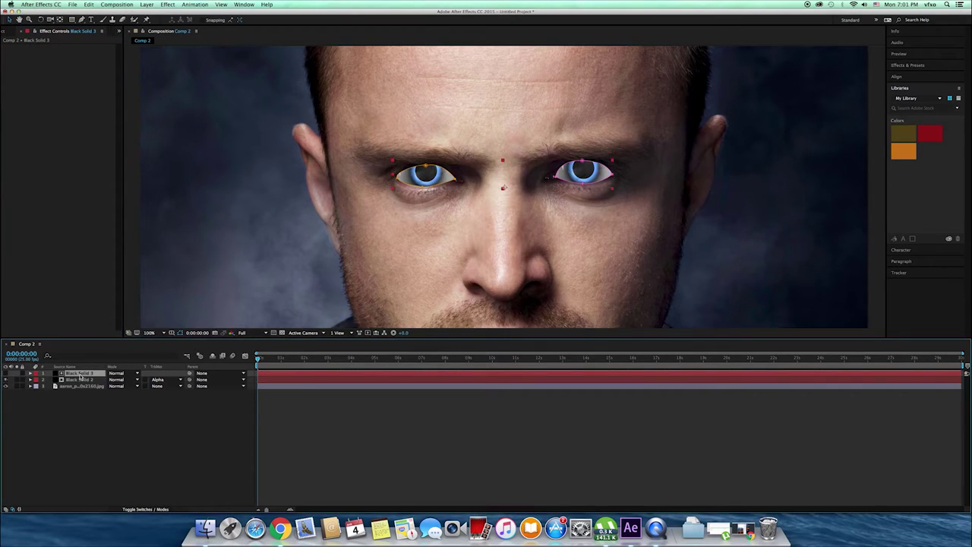
pyautogui.press('f')
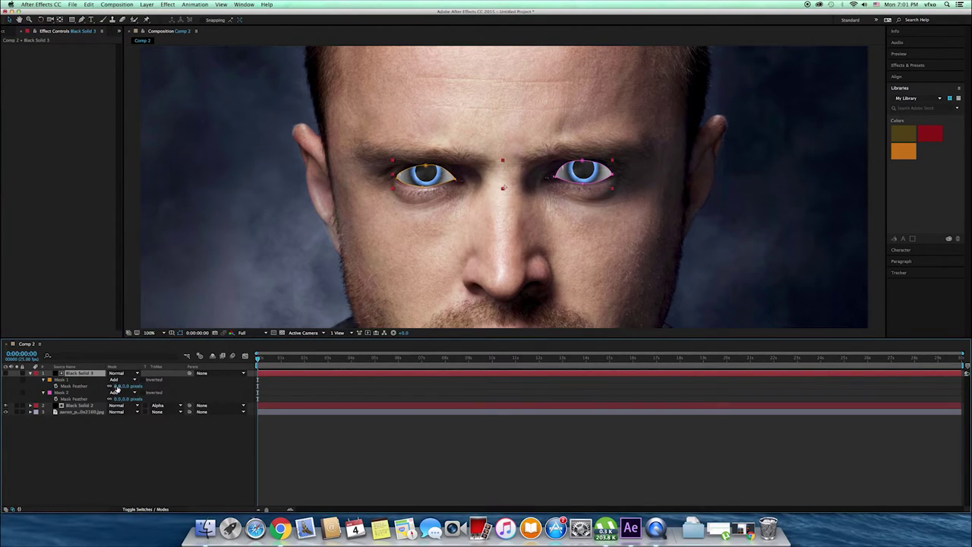
pyautogui.click(118, 386)
pyautogui.write('4')
pyautogui.press('Return')
pyautogui.click(179, 333)
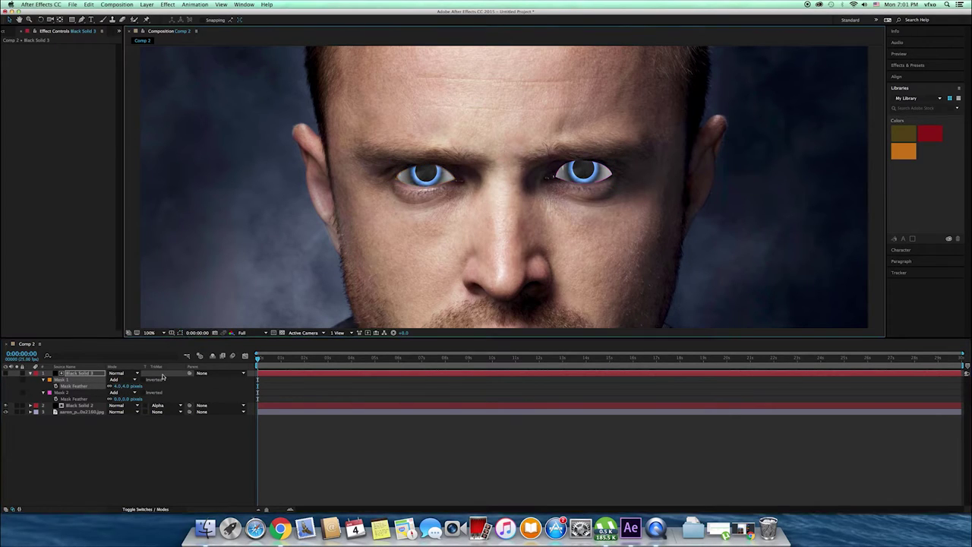
pyautogui.click(117, 399)
pyautogui.write('4')
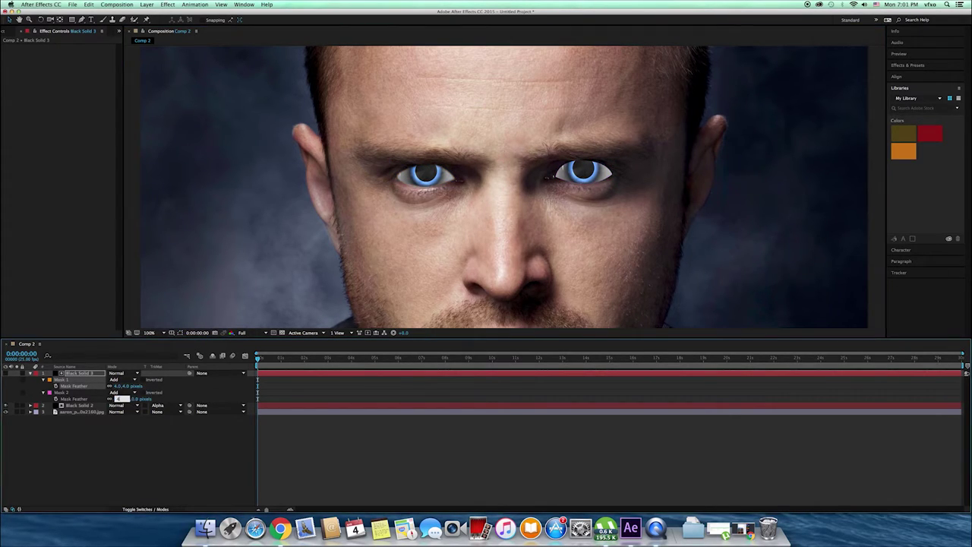
pyautogui.press('Return')
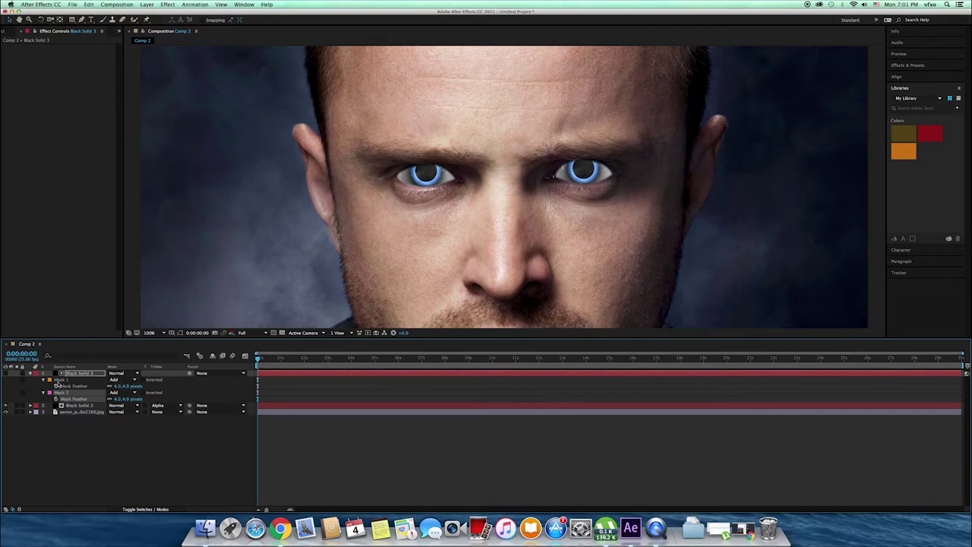
pyautogui.click(74, 407)
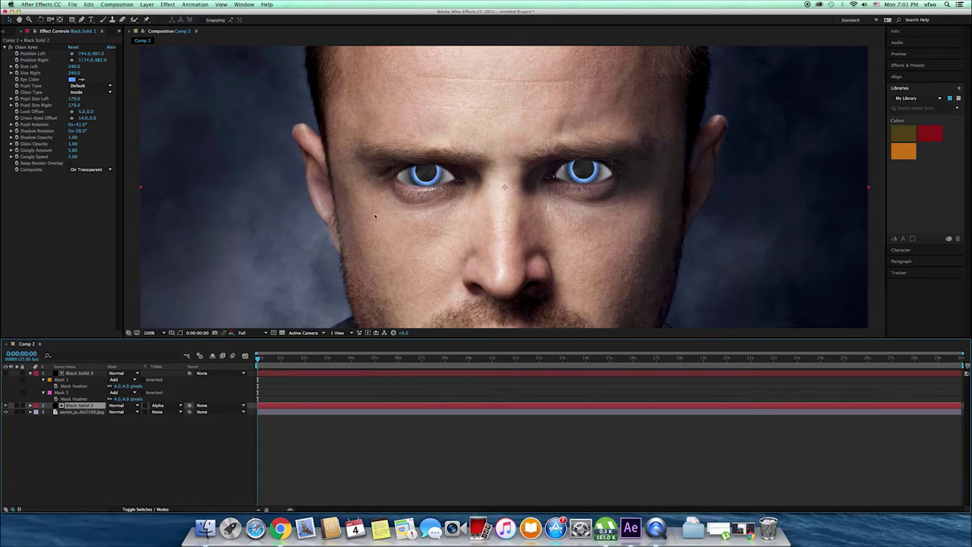
# Add an Inner Shadow layer style to Black Solid 2
pyautogui.click(147, 4)
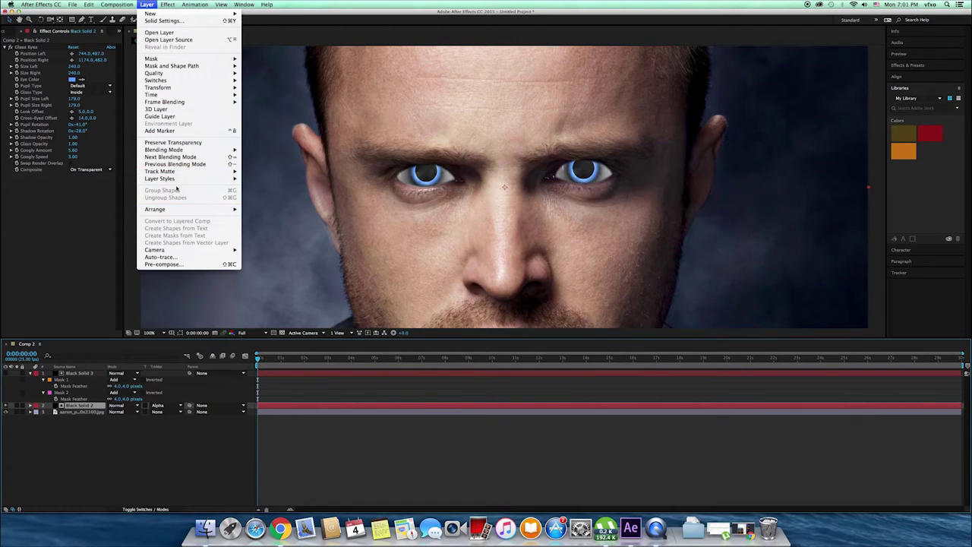
pyautogui.moveTo(224, 180)
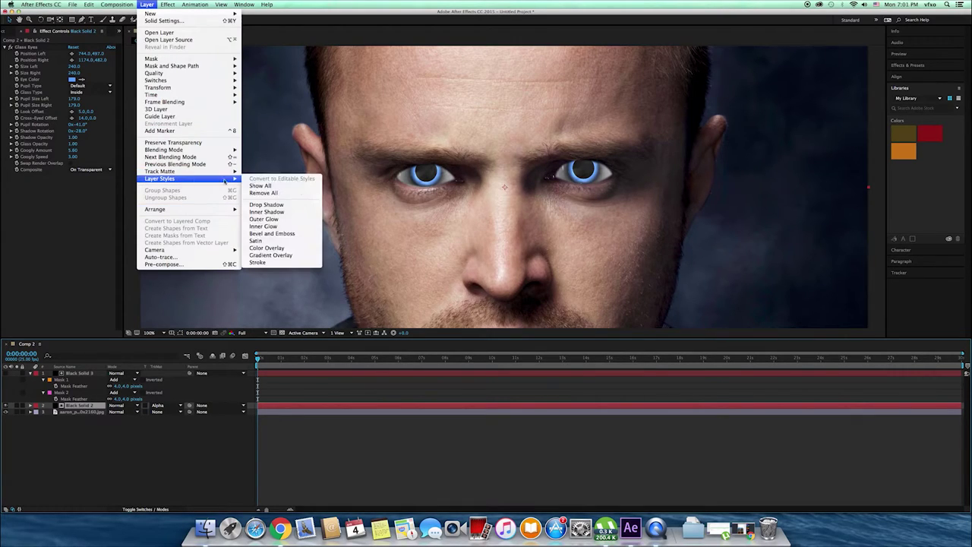
pyautogui.click(281, 214)
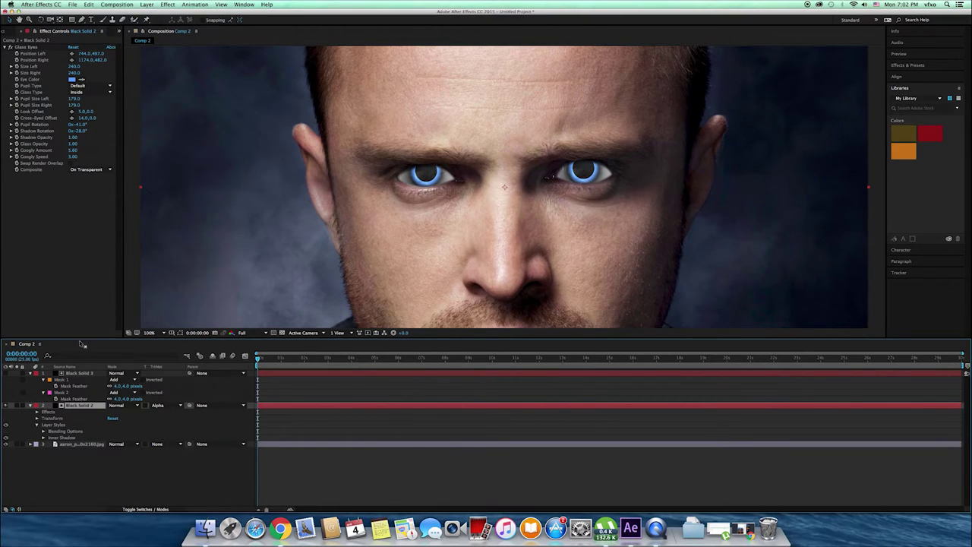
pyautogui.click(44, 438)
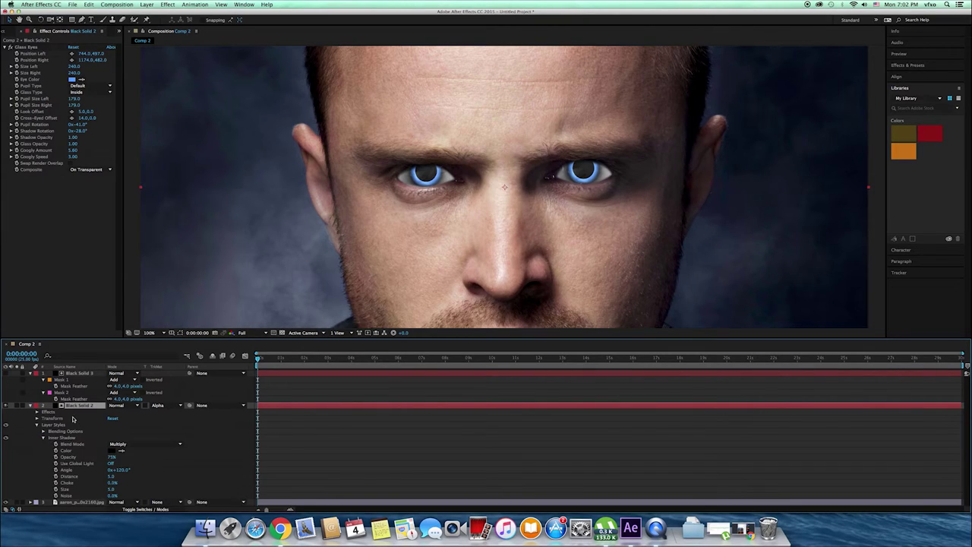
# Set the Inner Shadow opacity to 100% and its size to 4.0
pyautogui.click(111, 489)
pyautogui.moveTo(112, 489); pyautogui.dragTo(112, 479)
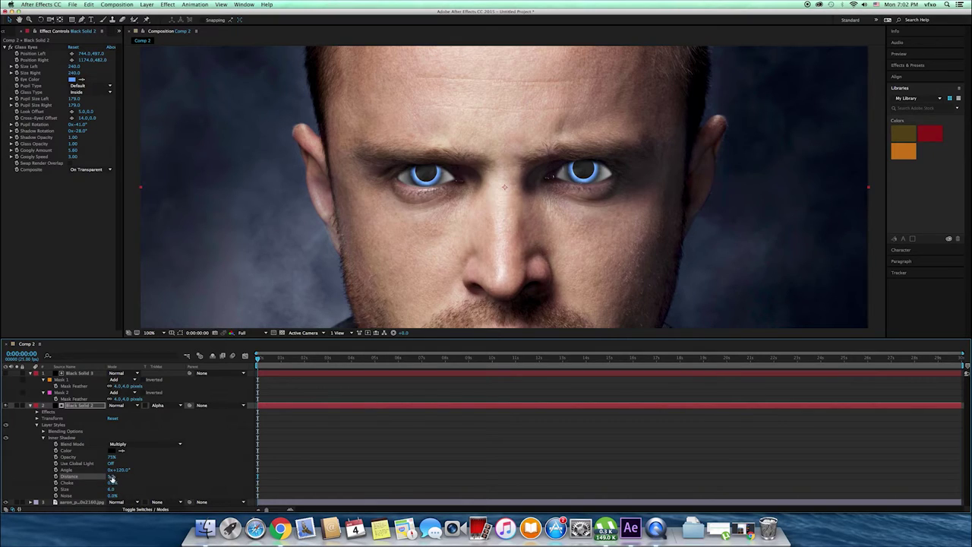
pyautogui.click(111, 459)
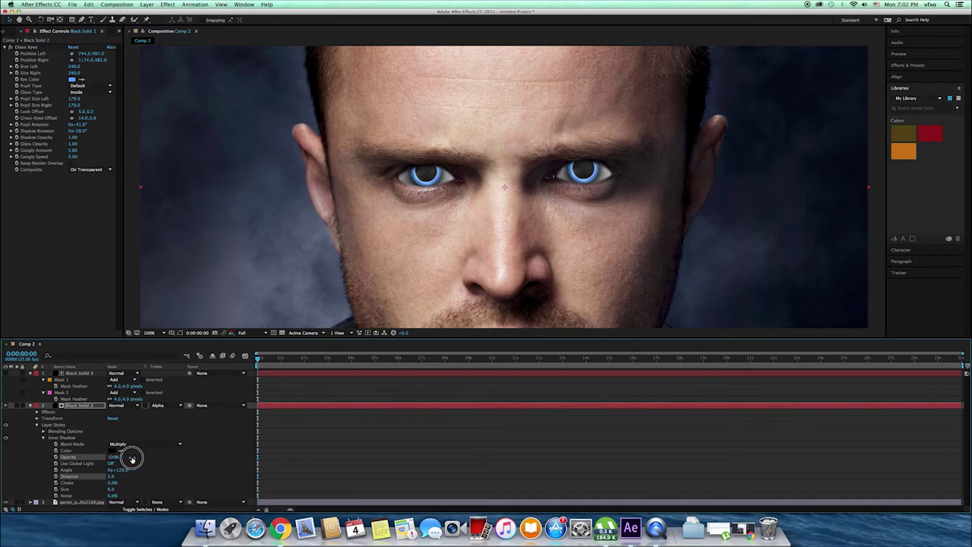
pyautogui.moveTo(110, 458); pyautogui.dragTo(143, 458)
pyautogui.moveTo(112, 490); pyautogui.dragTo(112, 490)
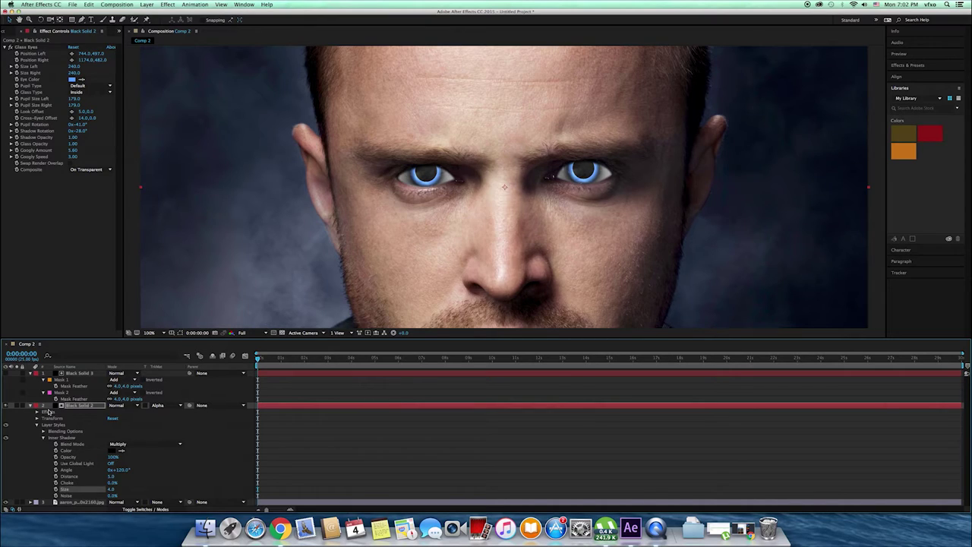
pyautogui.click(80, 406)
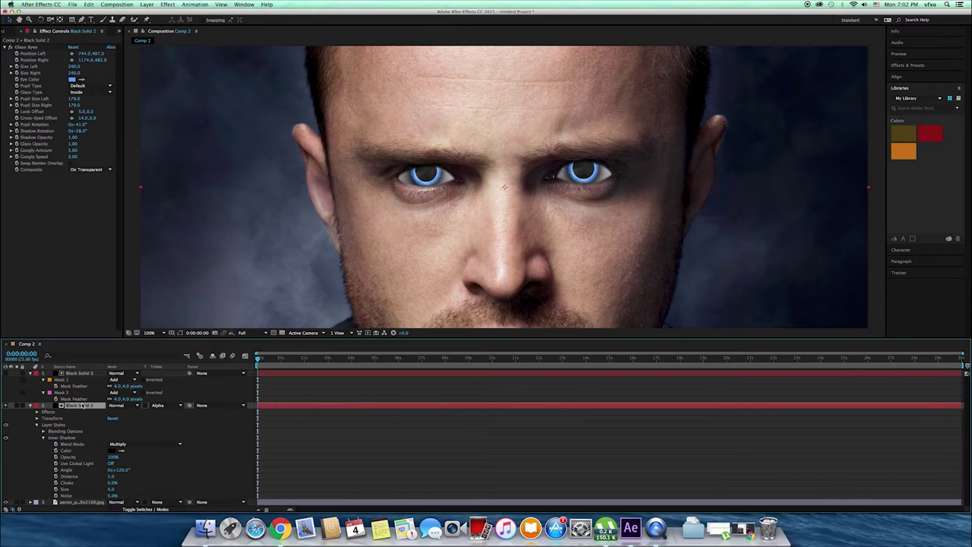
pyautogui.click(146, 4)
# Add an Inner Glow style to Black Solid 2, then remove it again
pyautogui.moveTo(212, 180)
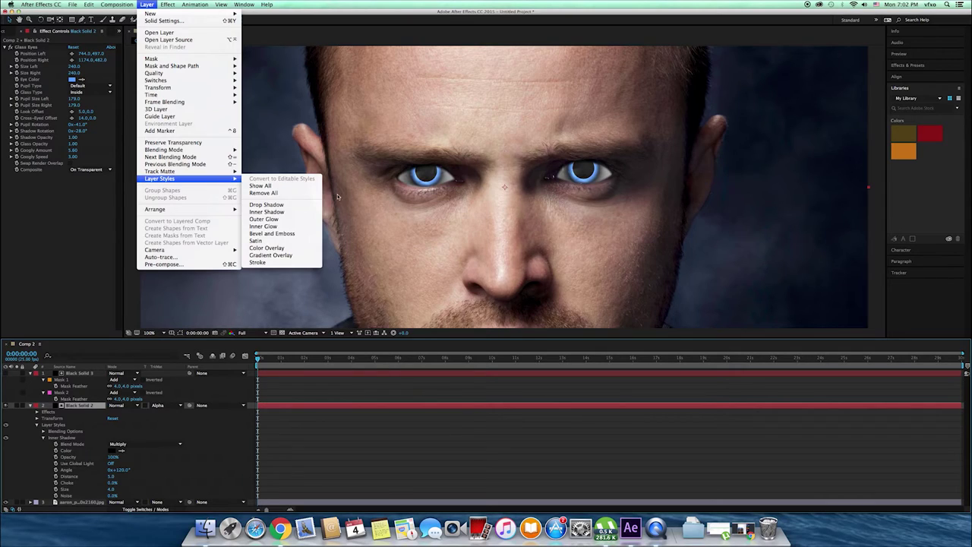
pyautogui.click(264, 226)
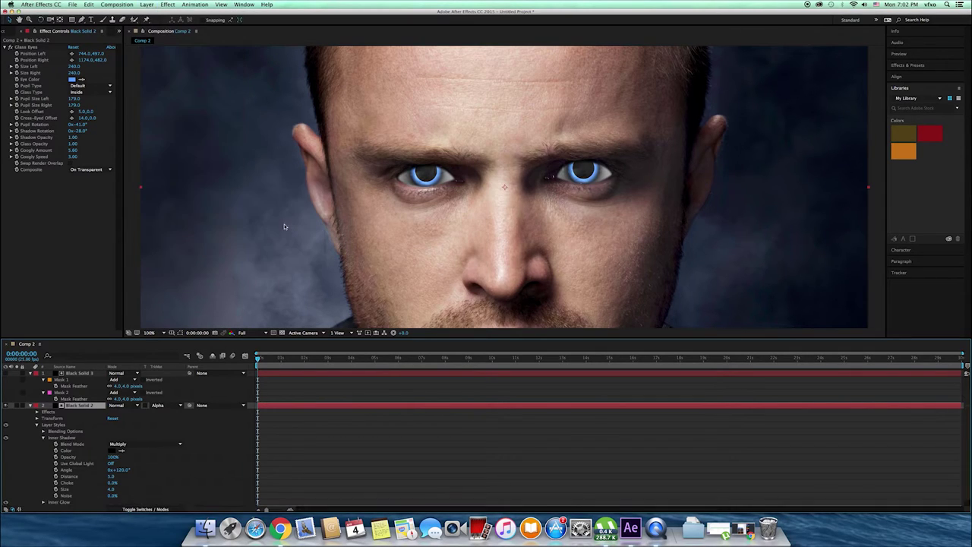
pyautogui.scroll(-1, 100, 429)
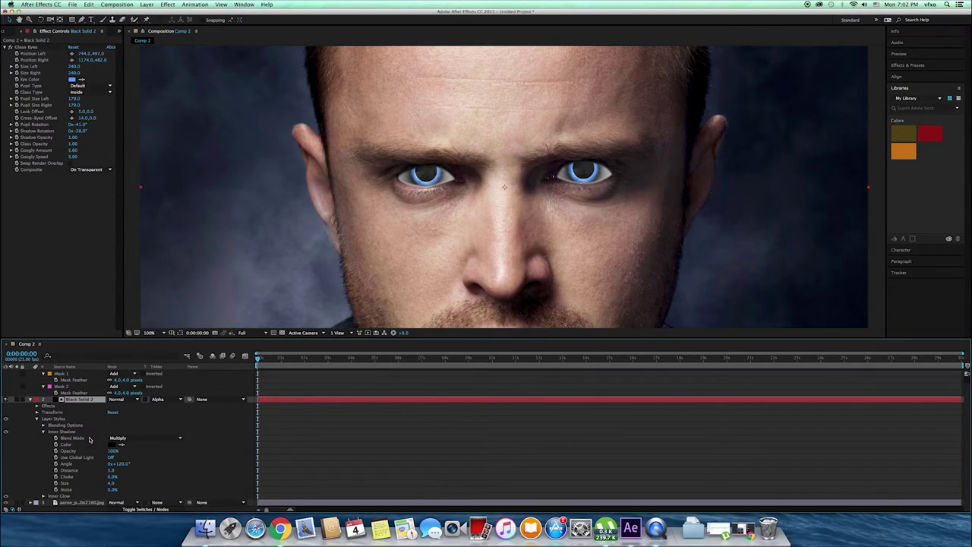
pyautogui.click(68, 496)
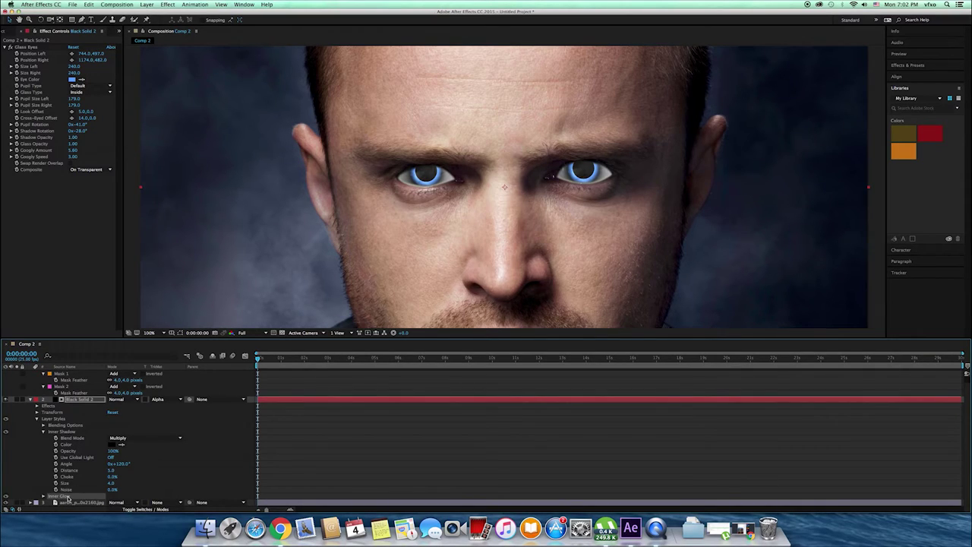
pyautogui.hotkey('ctrl', 'd')
# Reapply the Inner Shadow style and paste the earlier shadow settings onto it
pyautogui.click(147, 4)
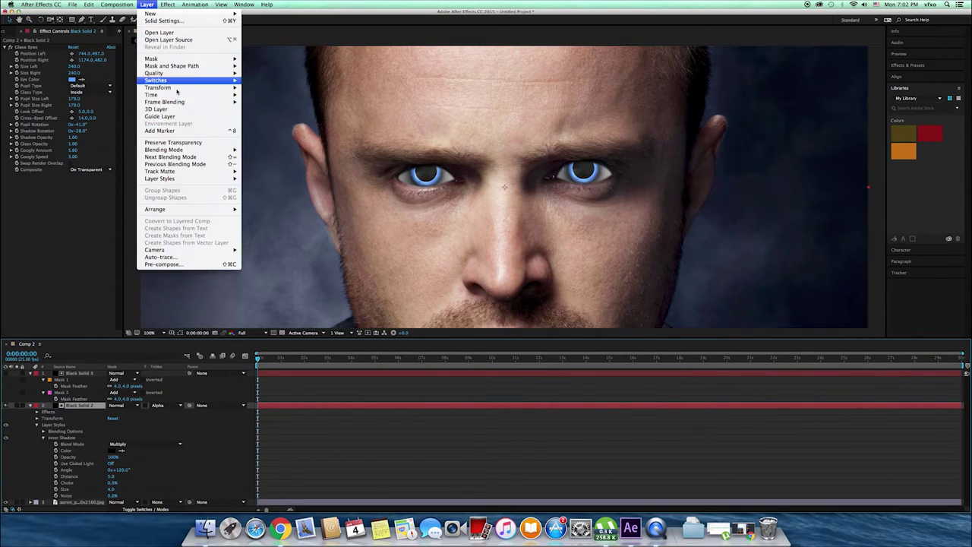
pyautogui.moveTo(197, 179)
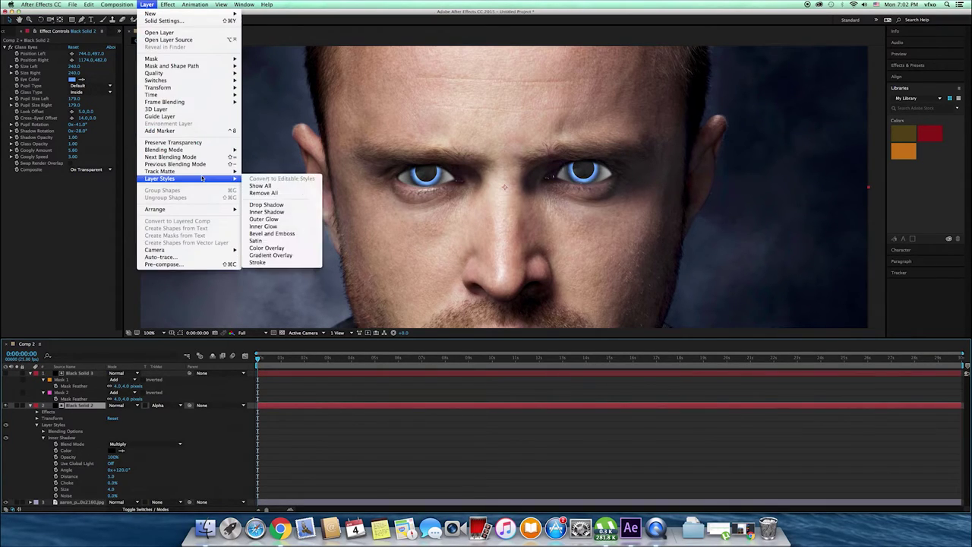
pyautogui.click(281, 213)
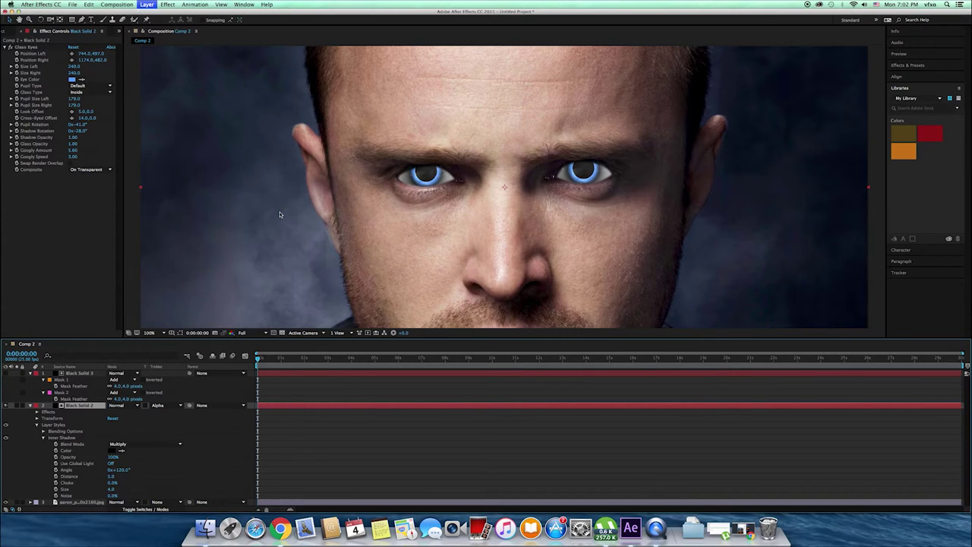
pyautogui.click(61, 439)
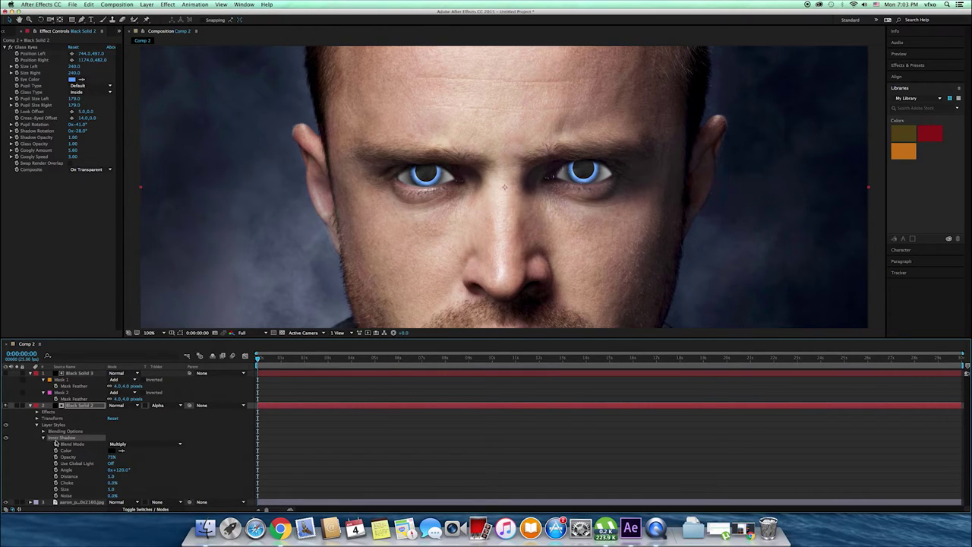
pyautogui.hotkey('ctrl', 'v')
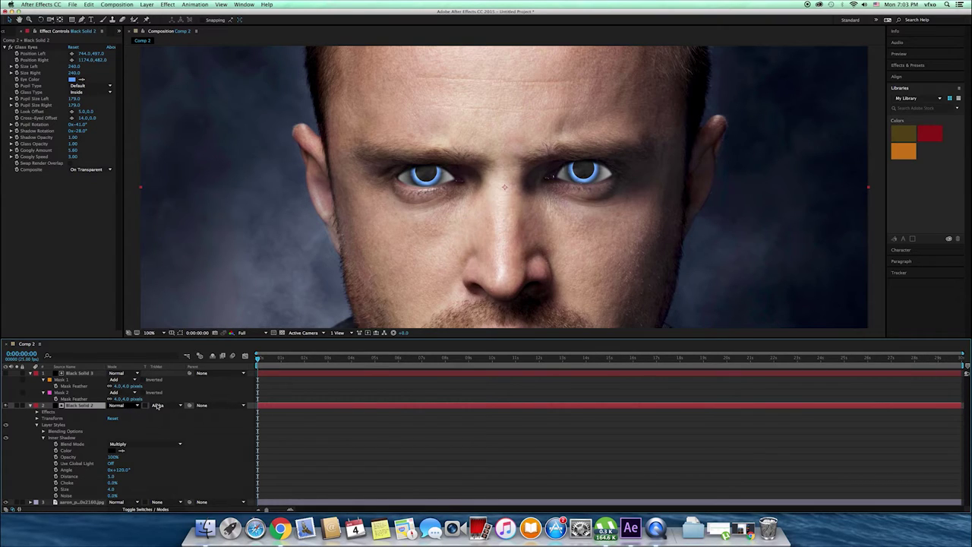
# Make the Inner Shadow dark red 8C0202 with size 15.0 and a 180° angle
pyautogui.click(114, 451)
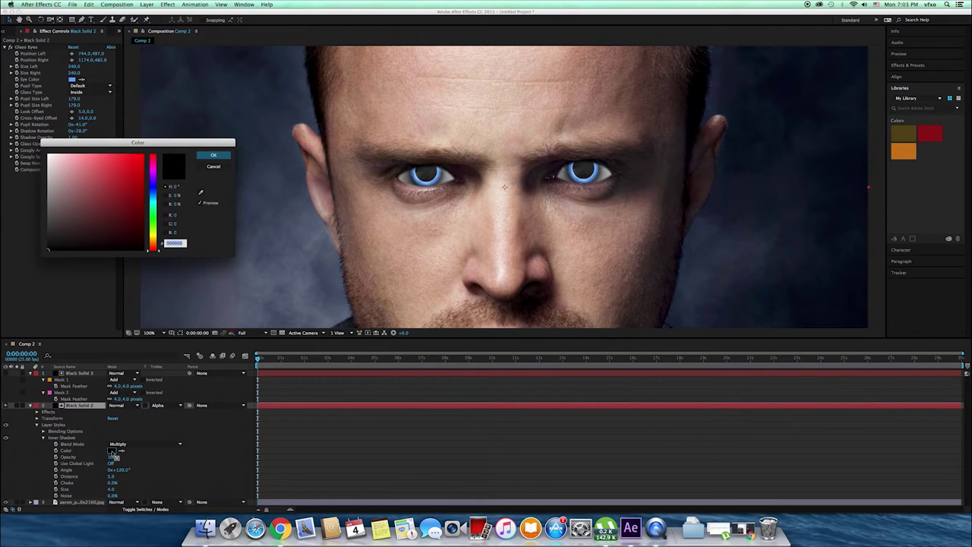
pyautogui.click(143, 202)
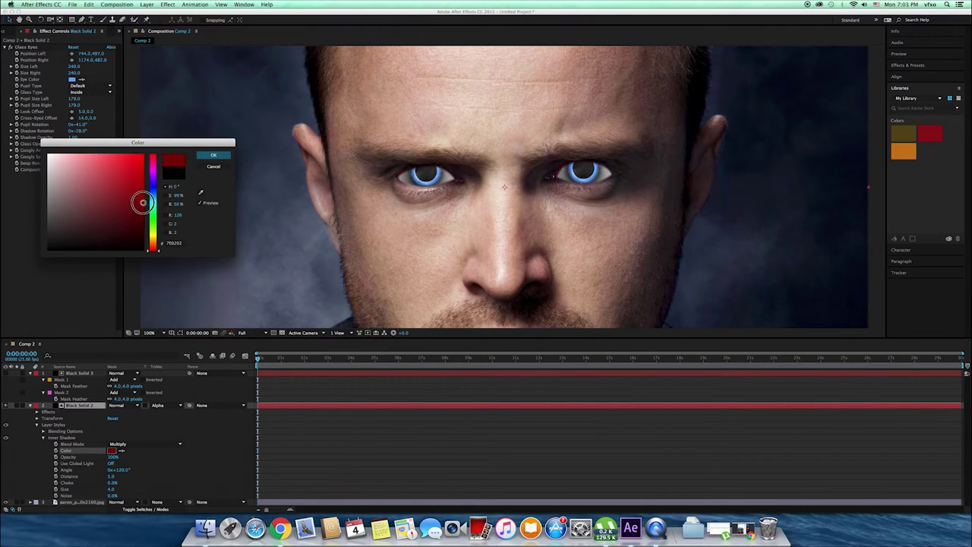
pyautogui.moveTo(143, 202); pyautogui.dragTo(143, 197)
pyautogui.click(212, 156)
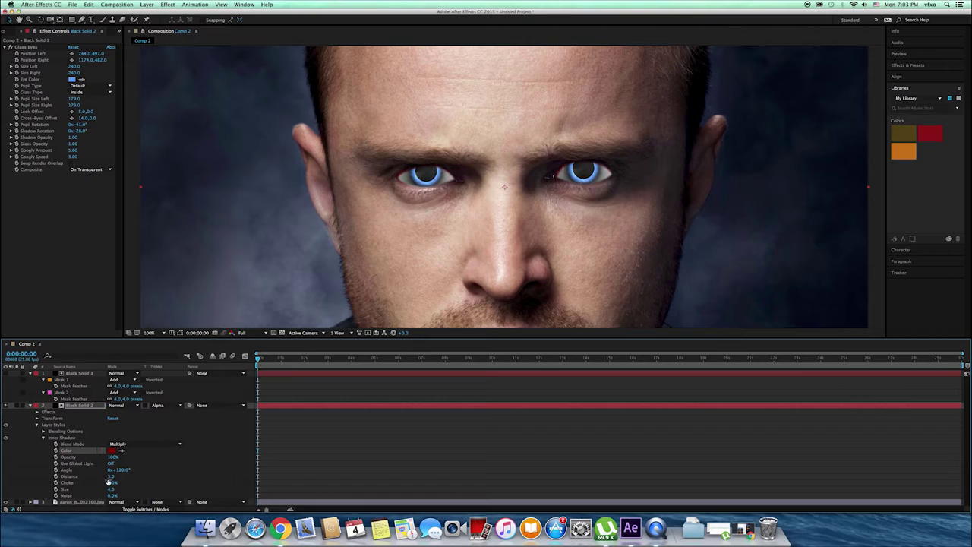
pyautogui.moveTo(111, 493)
pyautogui.mouseDown()
pyautogui.moveTo(137, 472)
pyautogui.moveTo(166, 471)
pyautogui.moveTo(148, 465)
pyautogui.mouseUp()
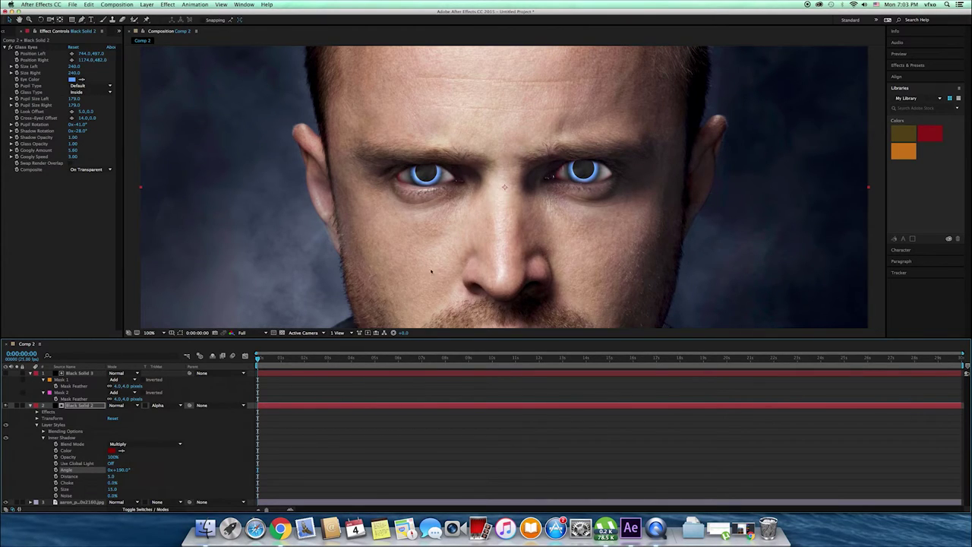
pyautogui.press(',')
pyautogui.press('.')
# Set Black Solid 2's blending mode to Soft Light
pyautogui.click(80, 405)
pyautogui.click(137, 407)
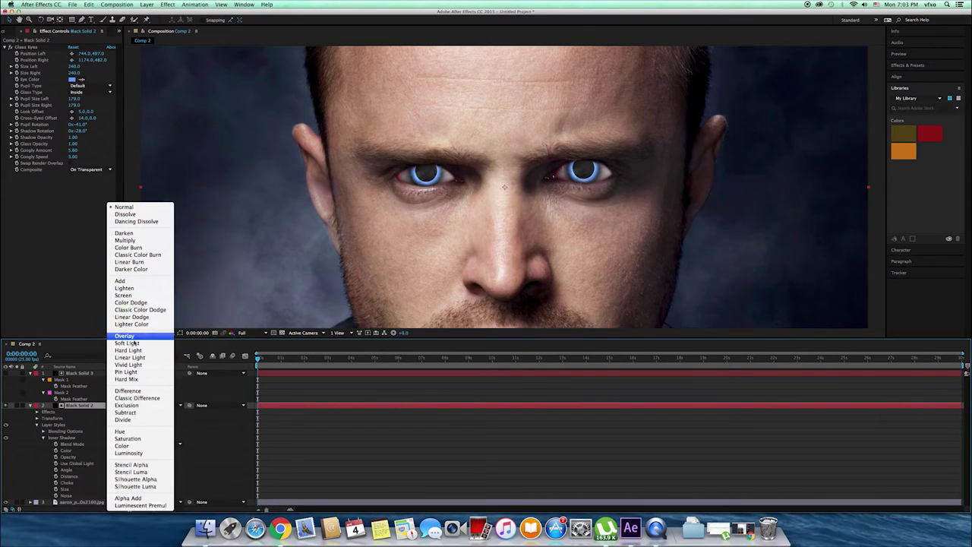
pyautogui.click(127, 343)
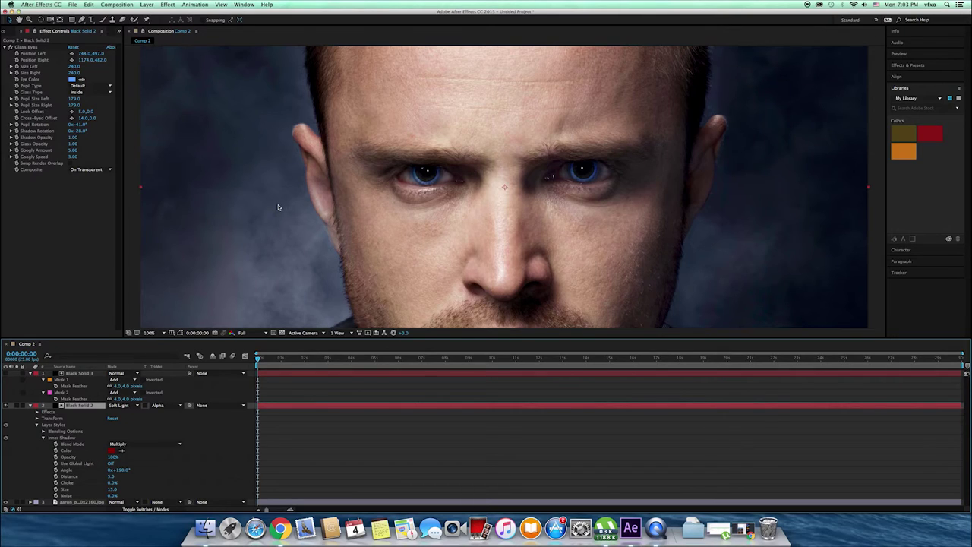
pyautogui.press(',')
pyautogui.press('.')
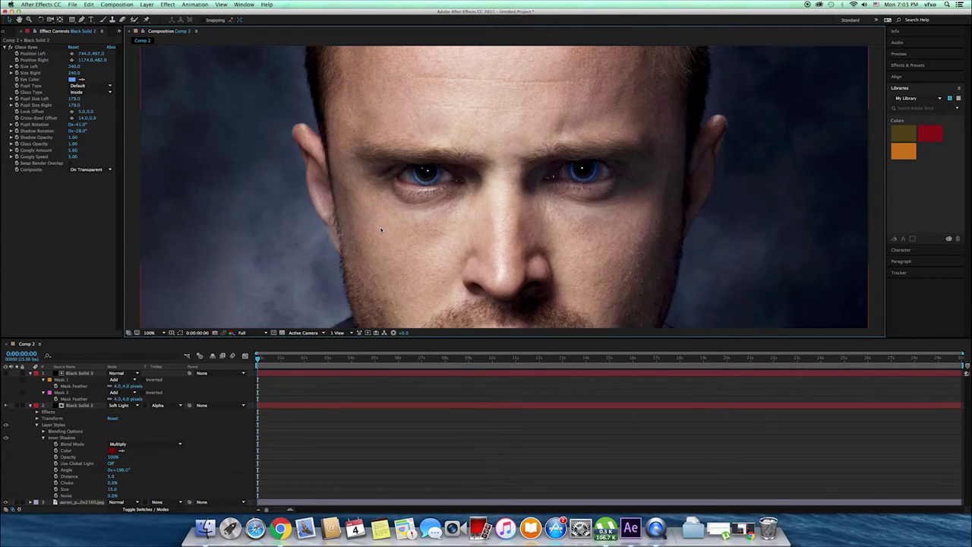
# Toggle the eye colour layer off and on to compare, leaving it visible
pyautogui.click(6, 405)
pyautogui.click(6, 405)
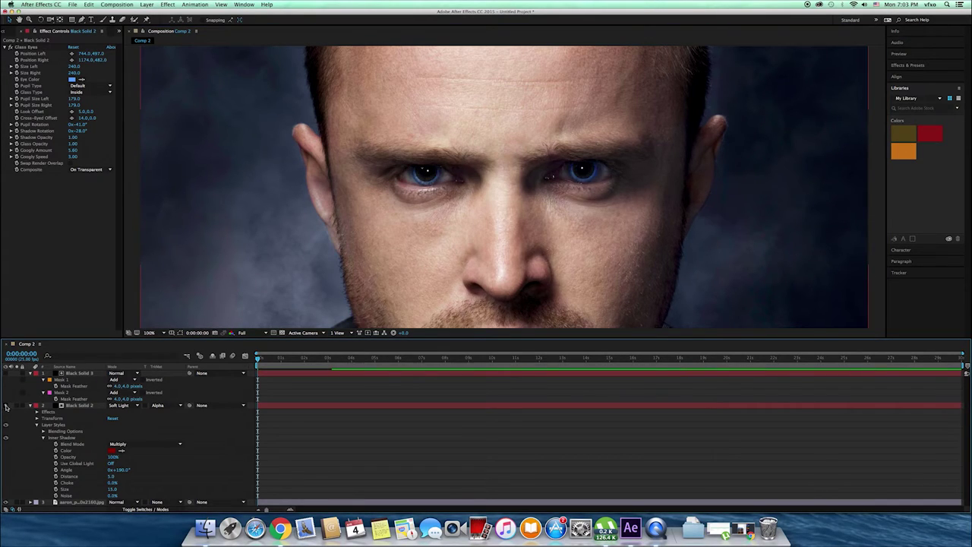
pyautogui.click(6, 405)
pyautogui.click(6, 405)
pyautogui.click(7, 406)
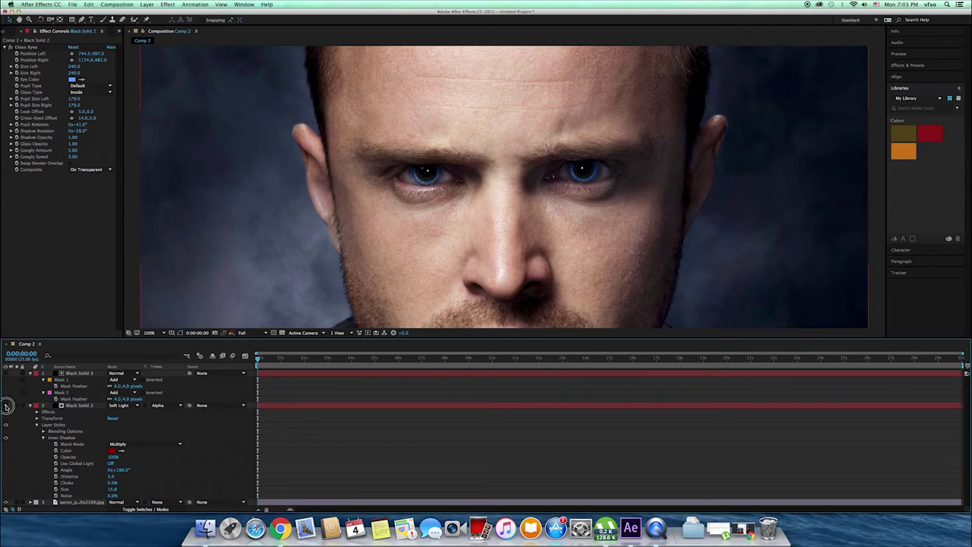
pyautogui.click(6, 406)
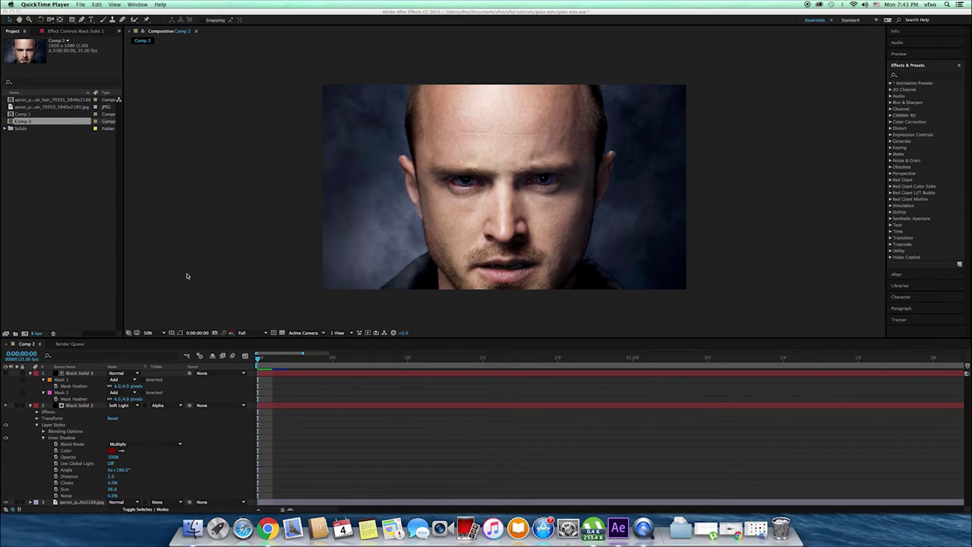
# Create a new composition from the face JPEG and view the whole portrait
pyautogui.click(37, 190)
pyautogui.click(45, 107)
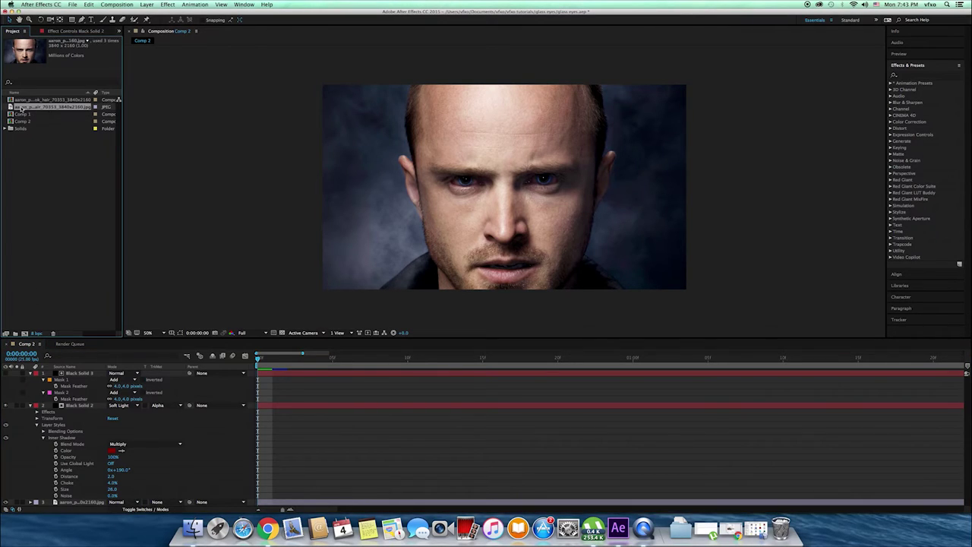
pyautogui.moveTo(27, 109); pyautogui.dragTo(25, 336)
pyautogui.scroll(3, 221, 255)
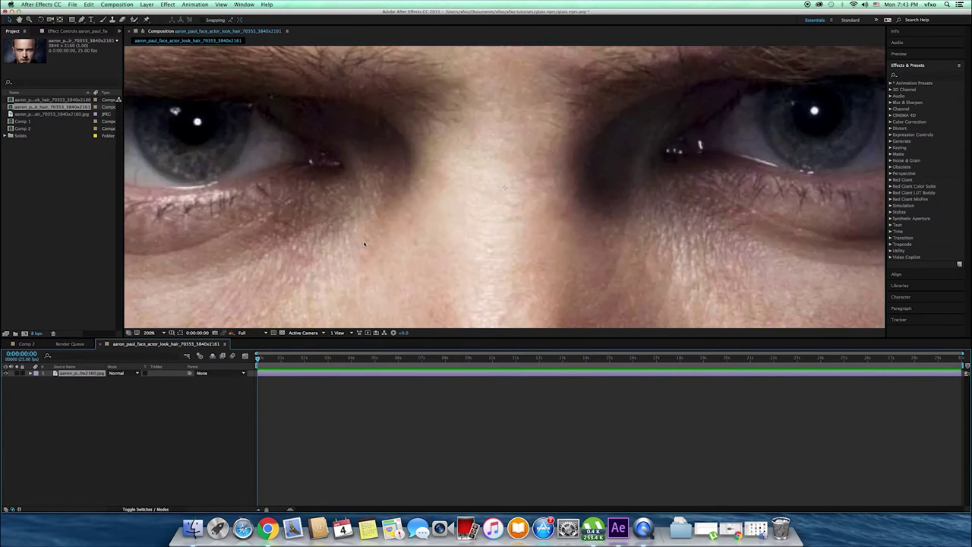
pyautogui.scroll(-6, 364, 244)
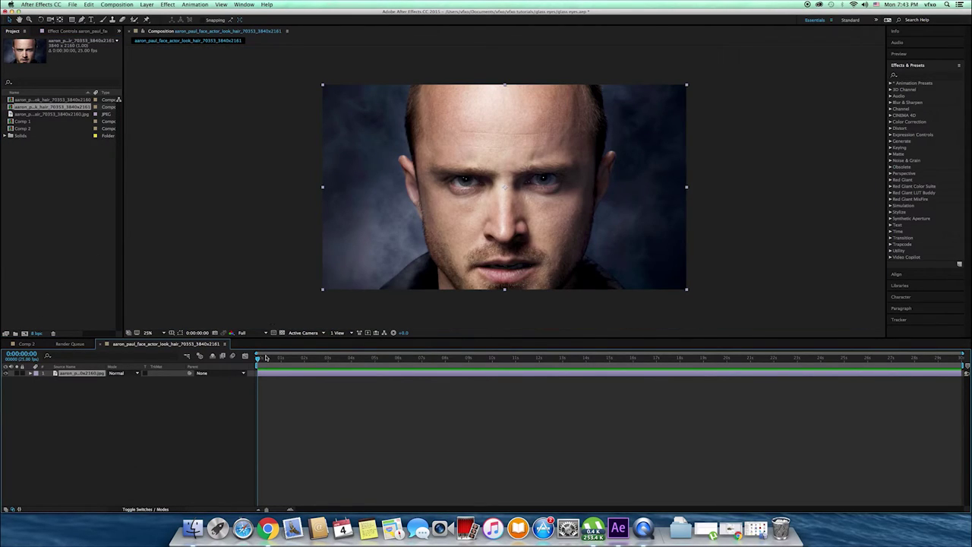
pyautogui.click(147, 5)
# Add a new black solid layer to the face-photo composition
pyautogui.moveTo(155, 13)
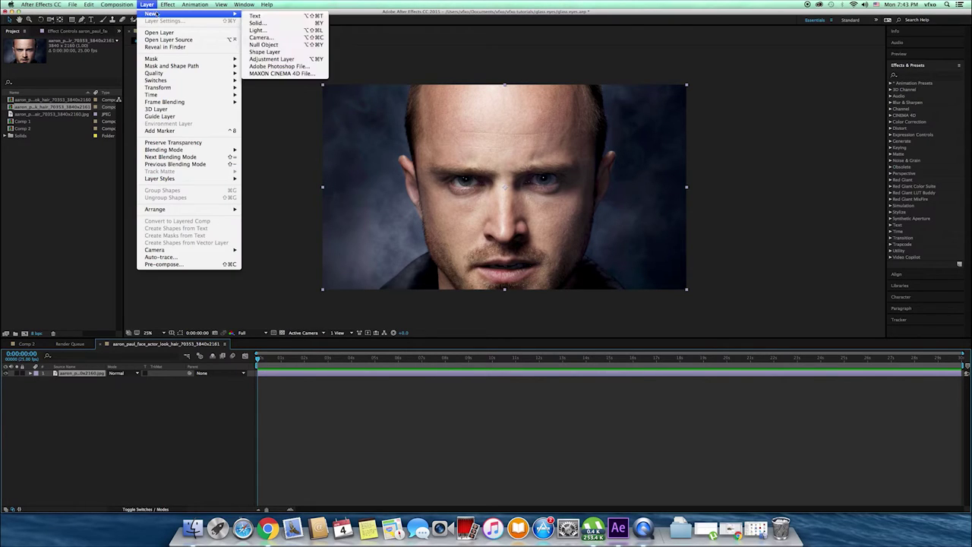
pyautogui.click(274, 23)
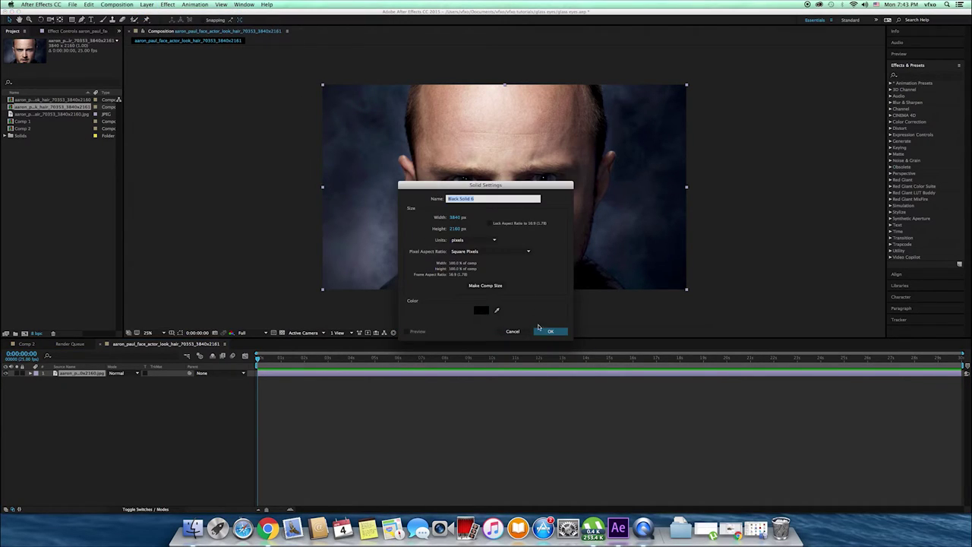
pyautogui.click(540, 329)
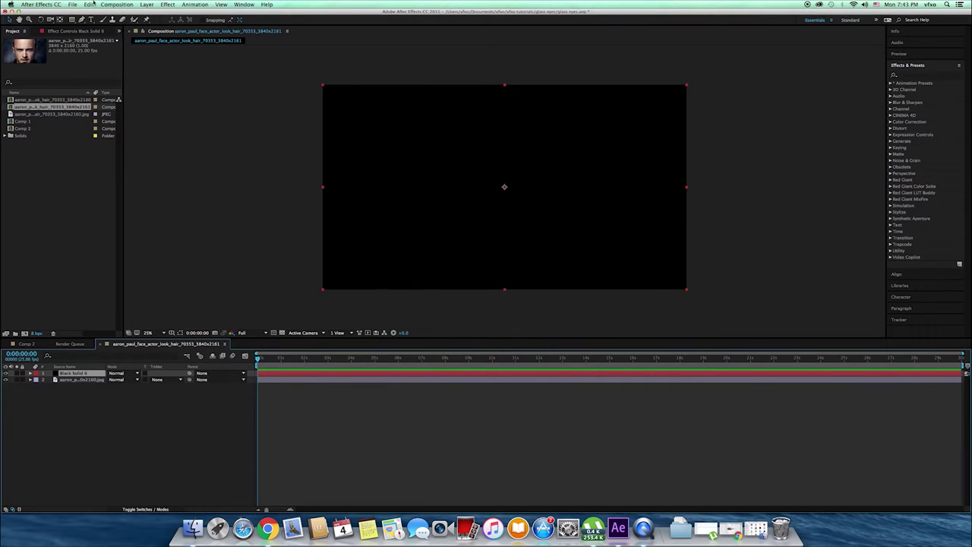
# Apply Video Copilot Glass Eyes to the solid, sizing both eyes 750 and nudging the right eye
pyautogui.click(168, 5)
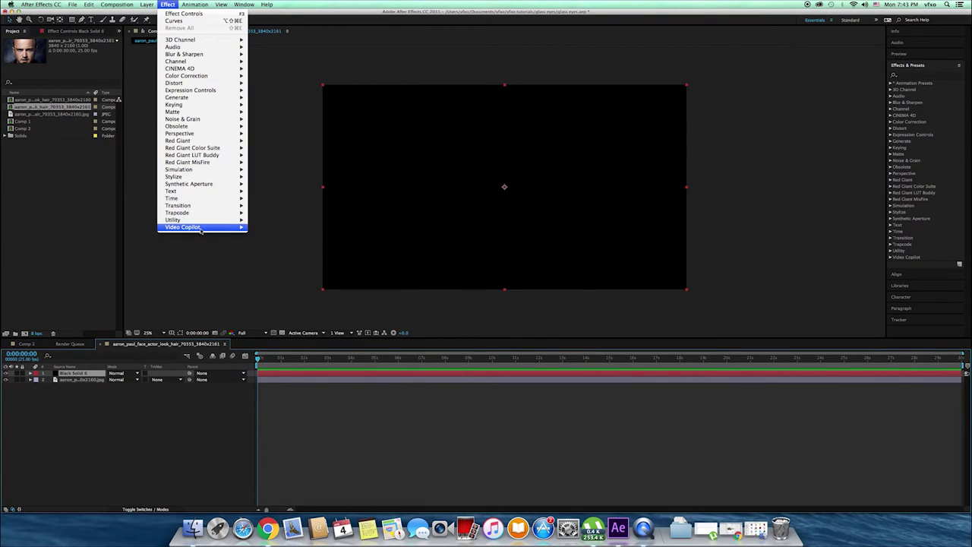
pyautogui.moveTo(220, 228)
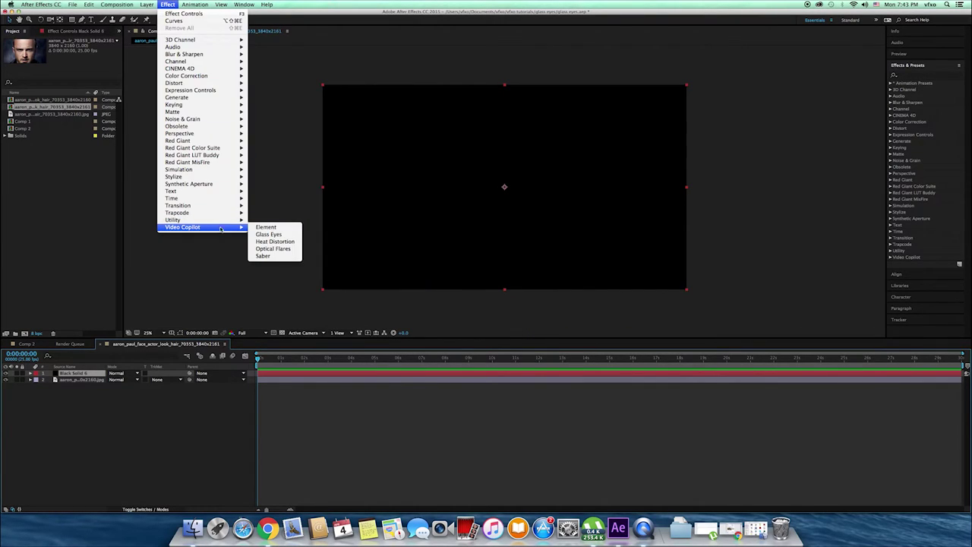
pyautogui.click(269, 234)
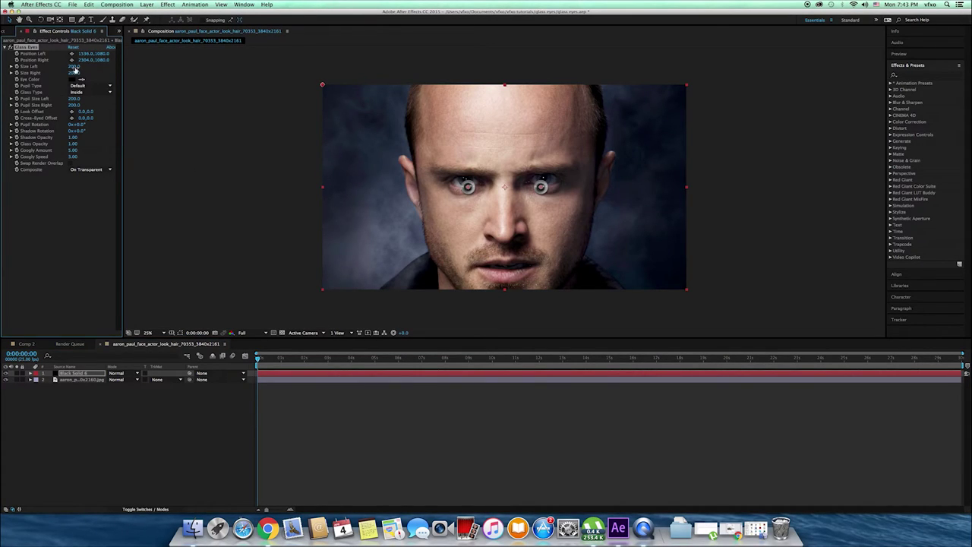
pyautogui.moveTo(74, 69); pyautogui.dragTo(94, 73)
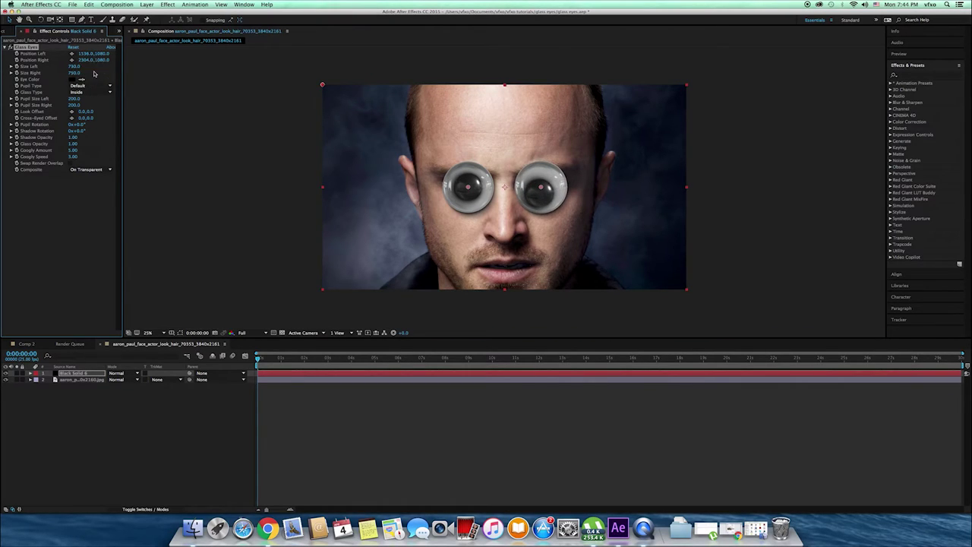
pyautogui.moveTo(542, 189); pyautogui.dragTo(543, 188)
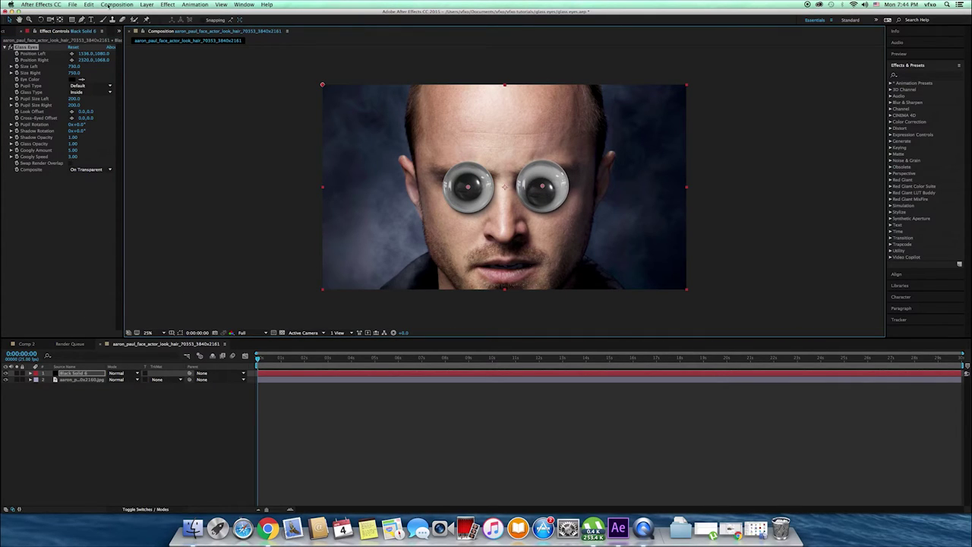
pyautogui.click(146, 5)
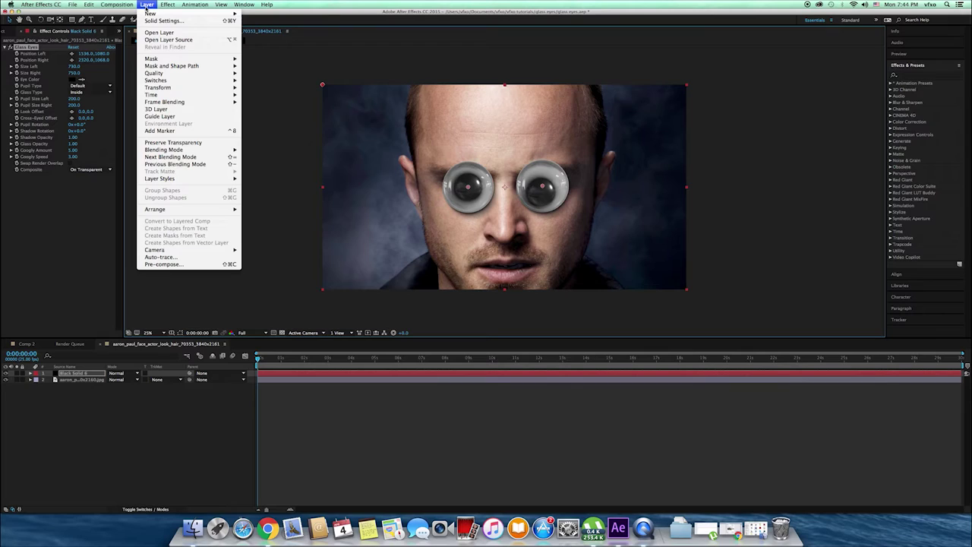
# Add a second black solid, hide both solids and zoom the viewer to 50%
pyautogui.moveTo(152, 13)
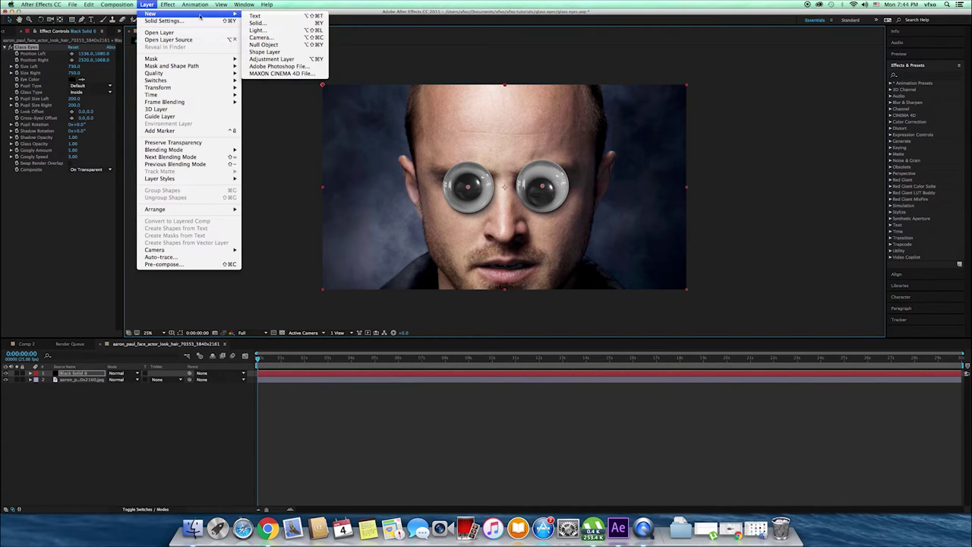
pyautogui.click(257, 23)
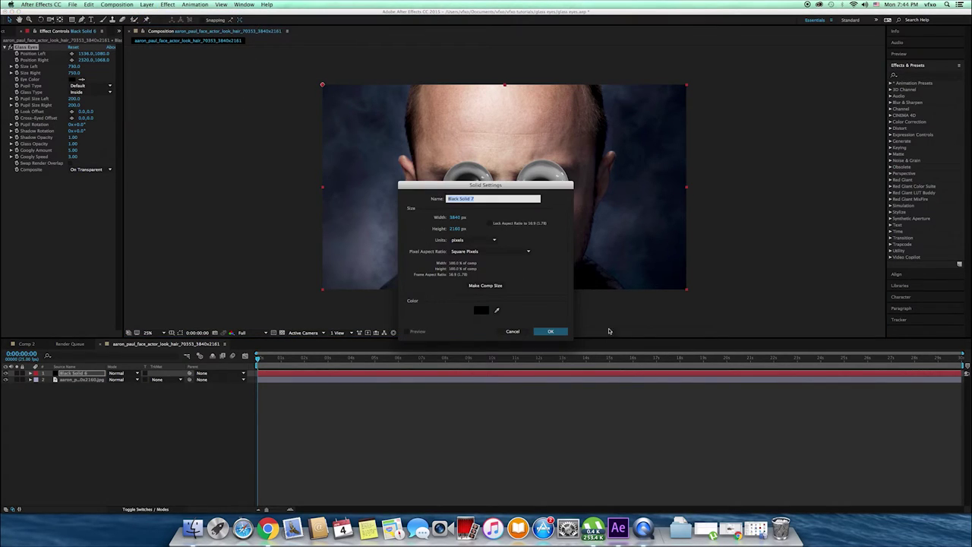
pyautogui.click(551, 331)
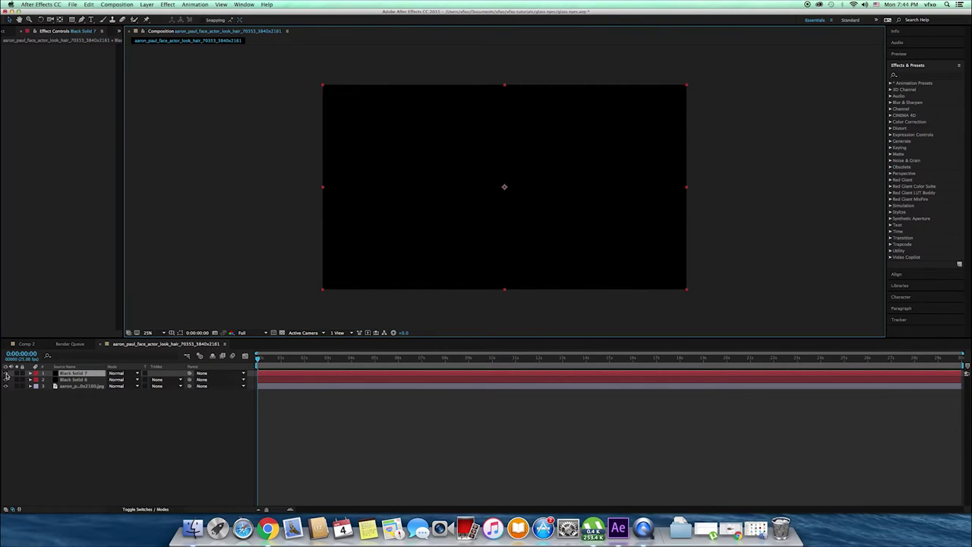
pyautogui.click(6, 373)
pyautogui.press('.')
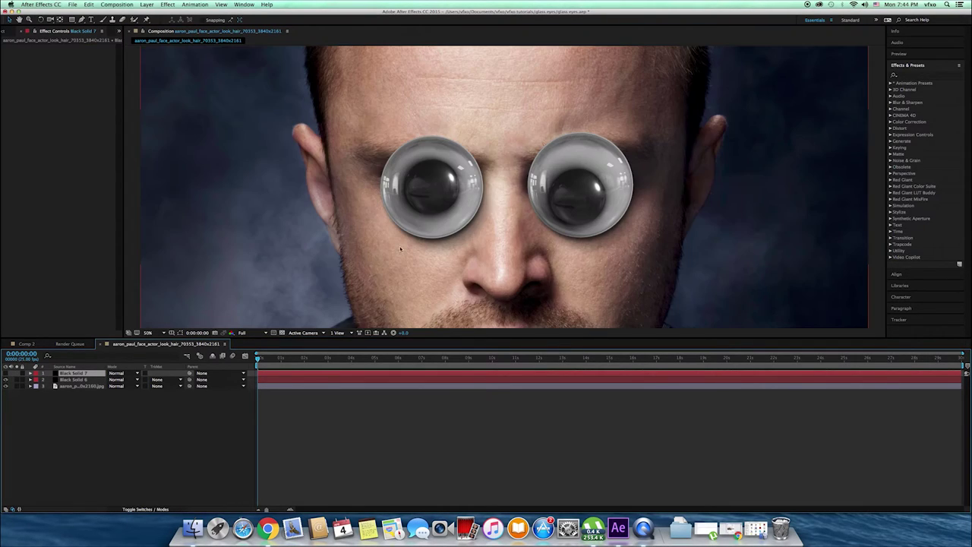
pyautogui.click(6, 380)
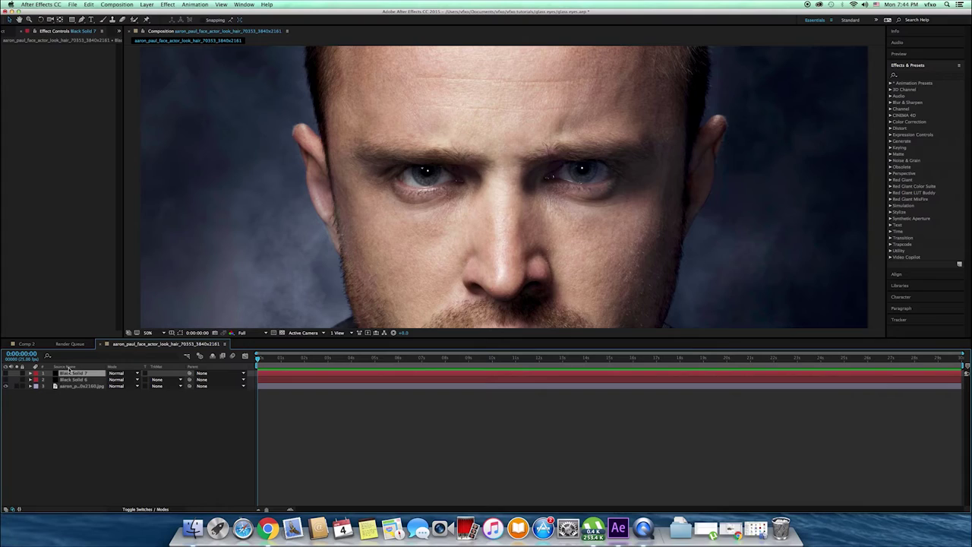
# Draw a four-point Pen mask around the left-side eye
pyautogui.click(82, 19)
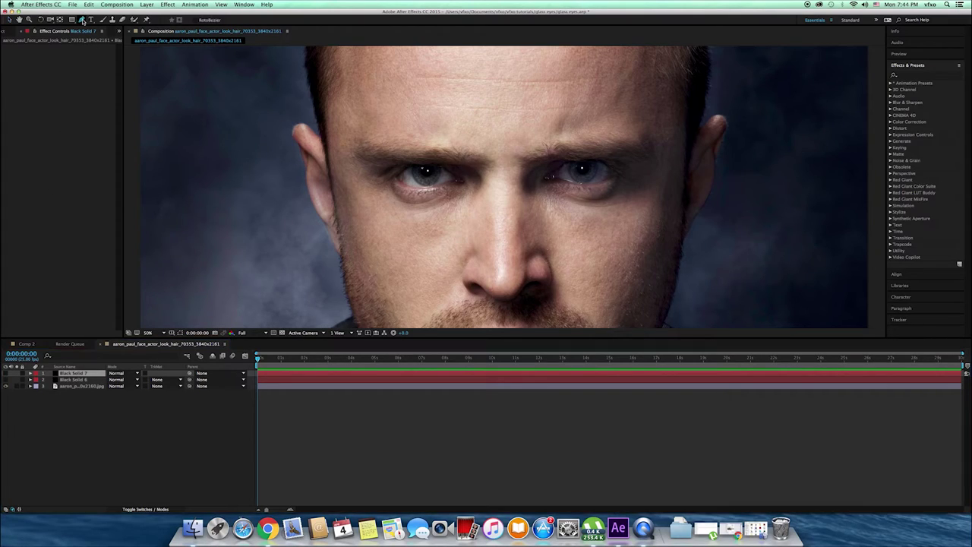
pyautogui.click(481, 182)
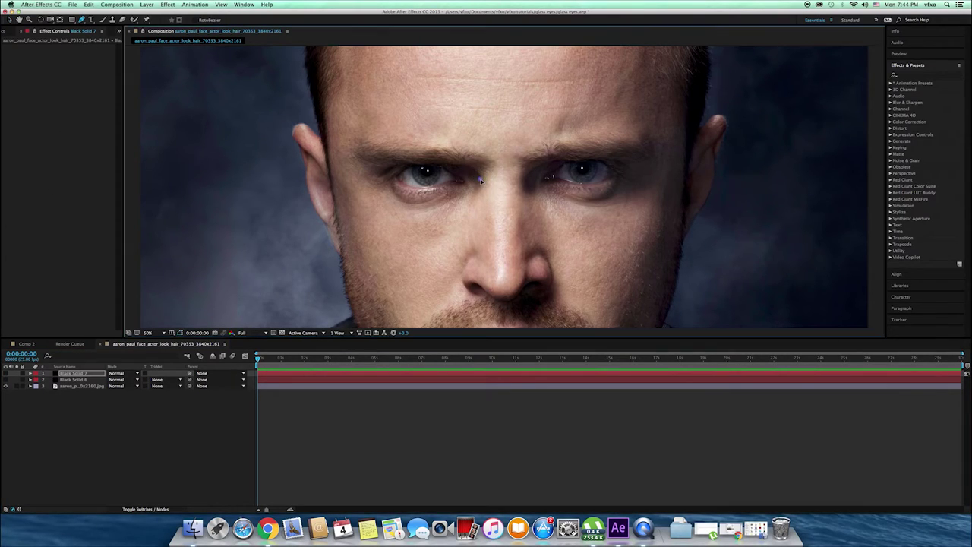
pyautogui.click(428, 166)
pyautogui.click(380, 176)
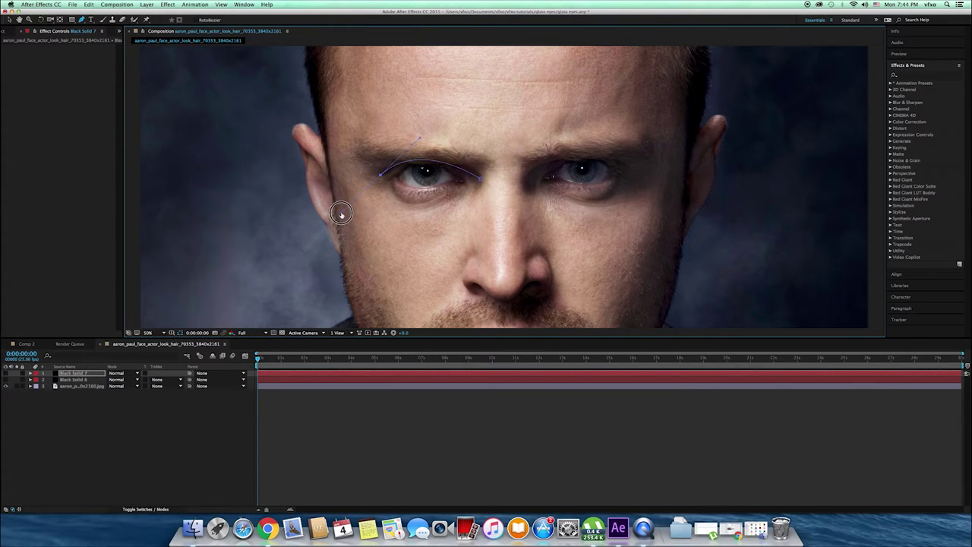
pyautogui.click(418, 234)
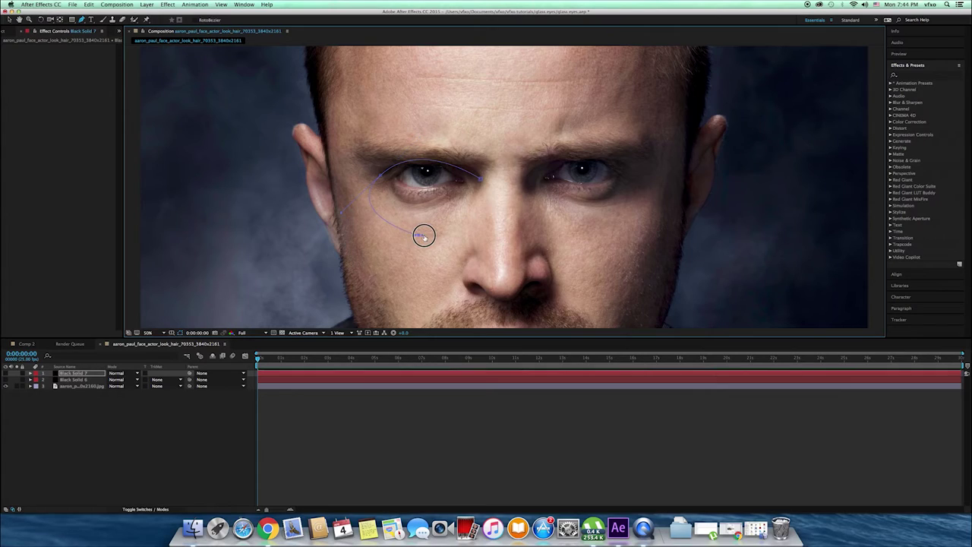
pyautogui.click(479, 173)
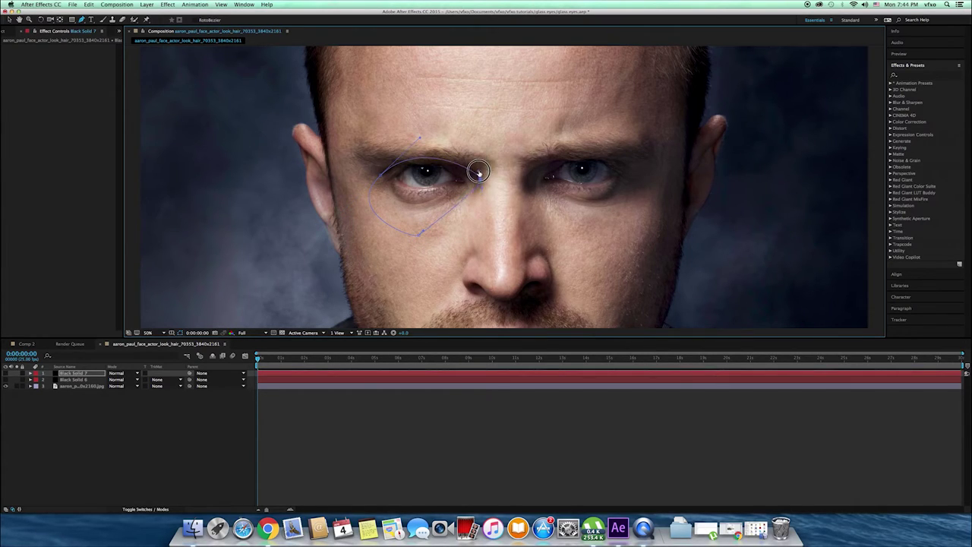
pyautogui.moveTo(478, 173); pyautogui.dragTo(480, 179)
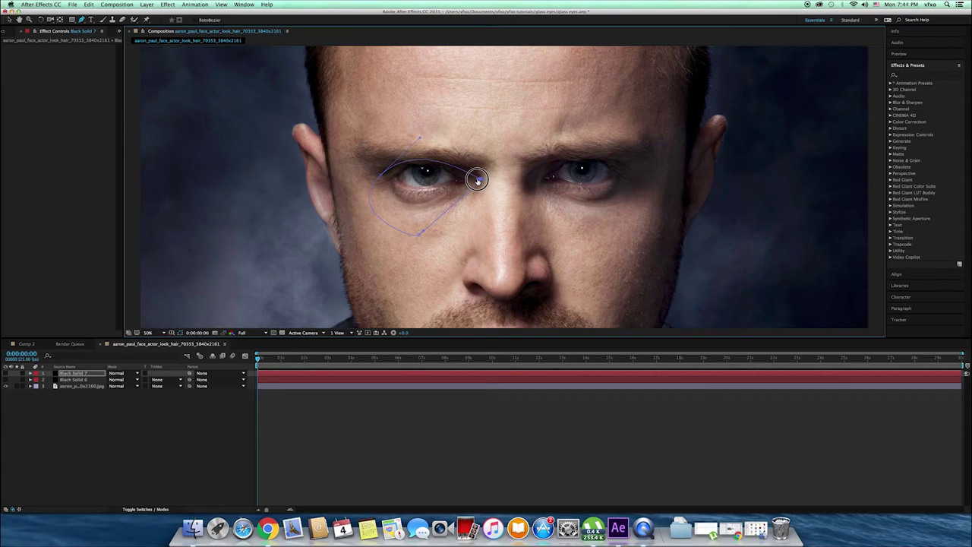
# Reshape the left-eye mask's curves so it fits the eye outline
pyautogui.moveTo(82, 23); pyautogui.dragTo(108, 48)
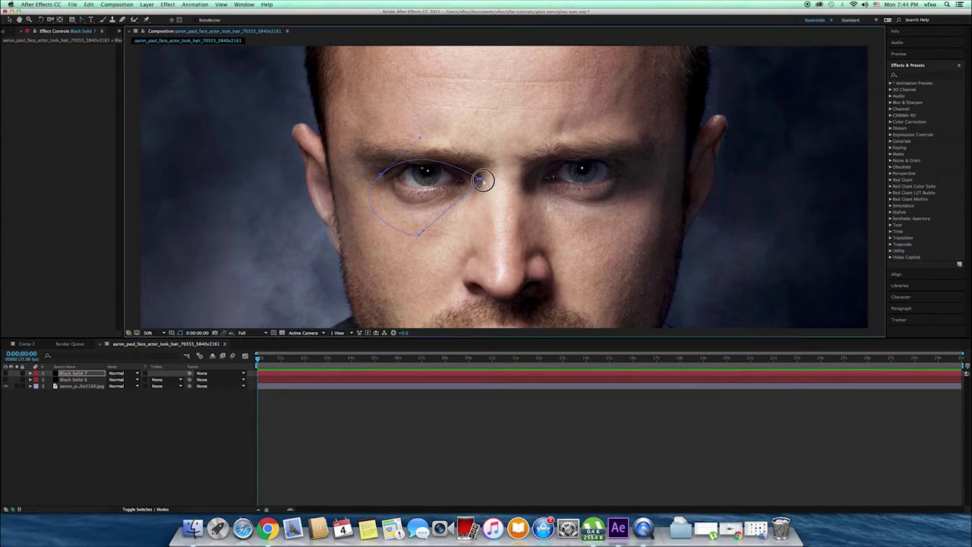
pyautogui.moveTo(479, 179)
pyautogui.mouseDown()
pyautogui.moveTo(483, 237)
pyautogui.moveTo(472, 249)
pyautogui.mouseUp()
pyautogui.click(81, 20)
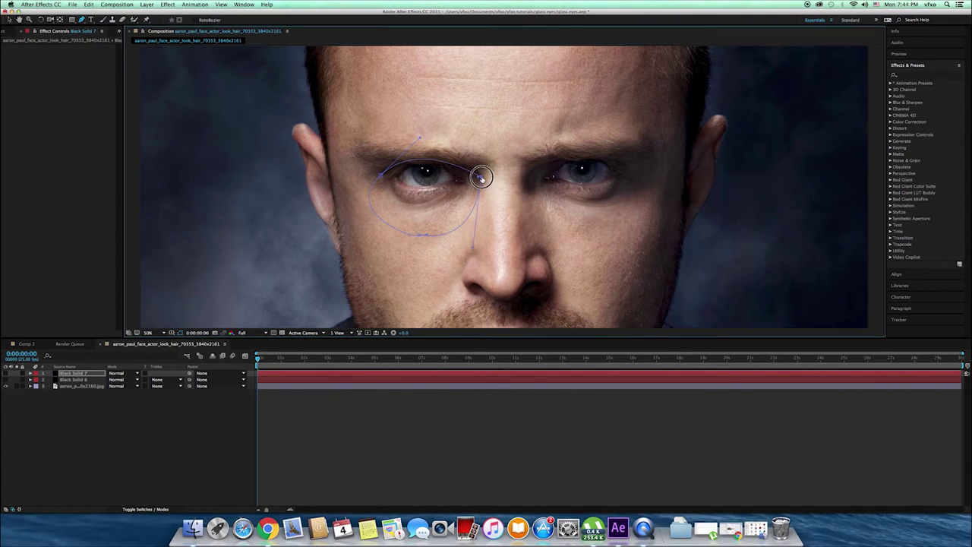
pyautogui.moveTo(420, 139); pyautogui.dragTo(419, 145)
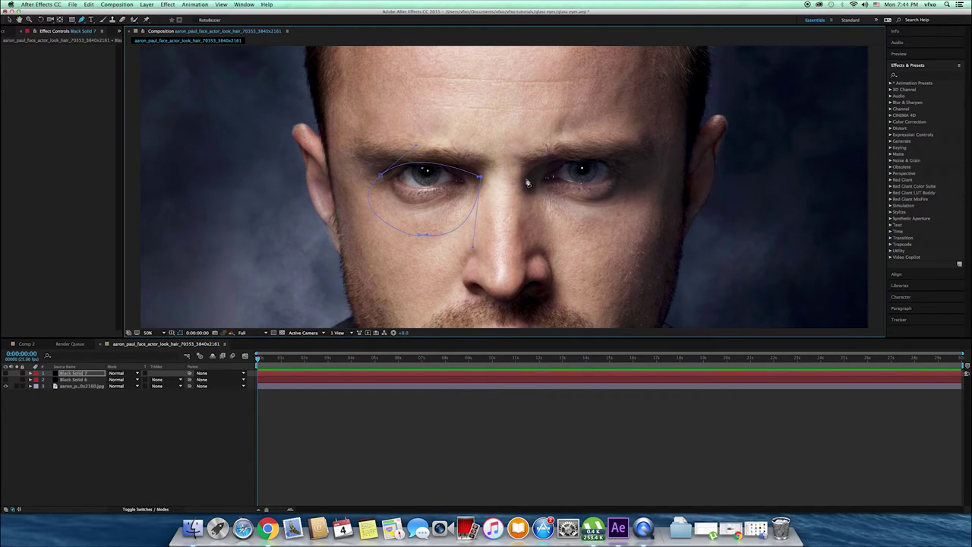
pyautogui.click(525, 179)
# Draw a curved, closed eye-shaped mask around the right-side eye on Black Solid 7
pyautogui.moveTo(630, 180); pyautogui.dragTo(688, 221)
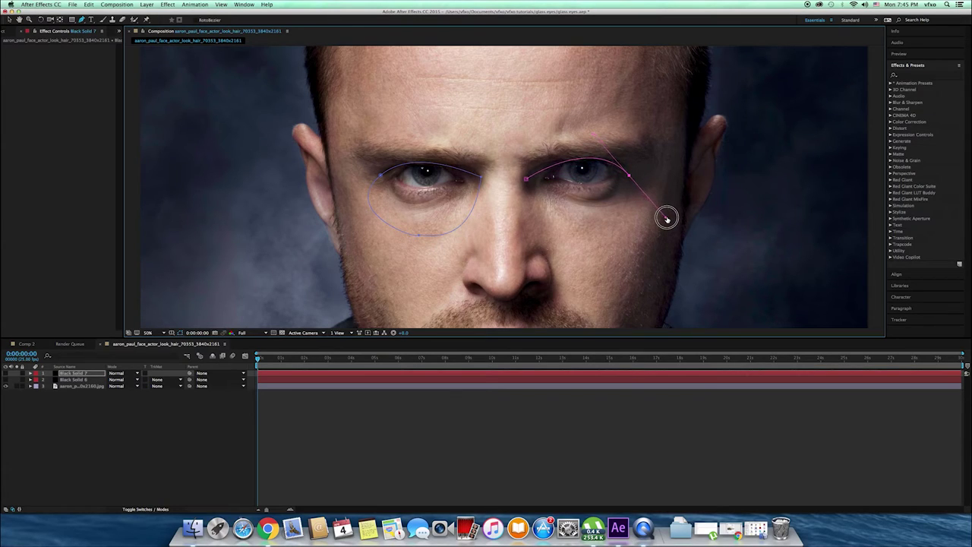
pyautogui.moveTo(689, 220); pyautogui.dragTo(686, 222)
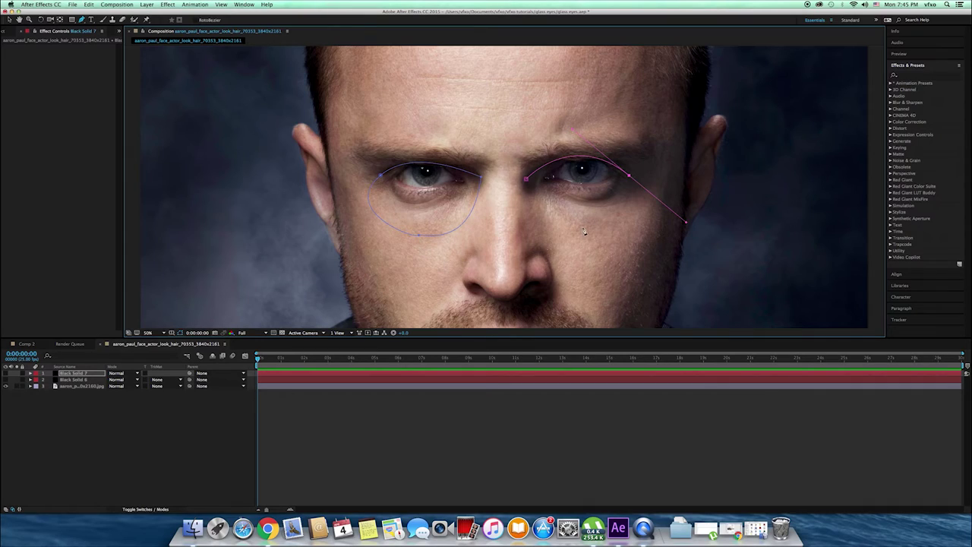
pyautogui.click(582, 226)
pyautogui.click(527, 180)
# Round the right-eye mask's lower curve and move its bottom point slightly lower
pyautogui.moveTo(82, 19); pyautogui.dragTo(113, 46)
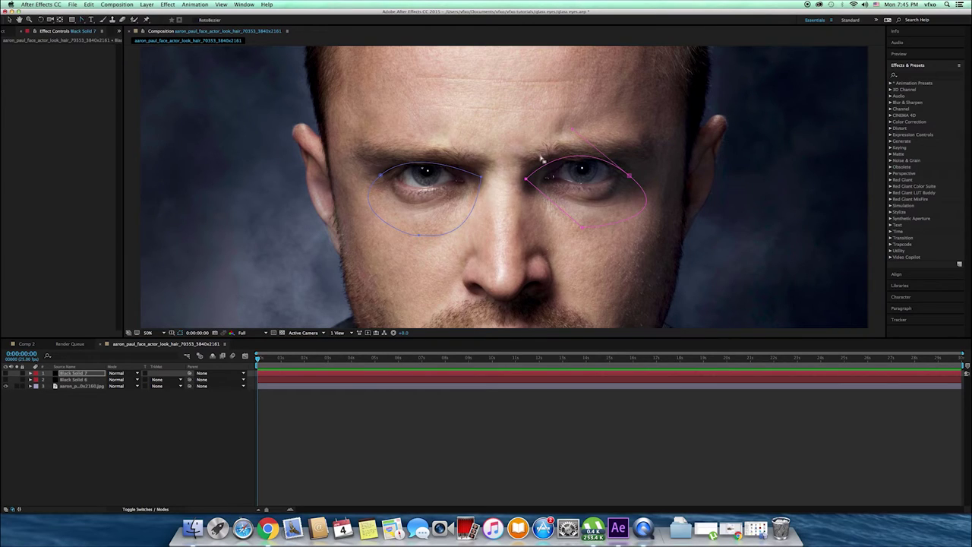
pyautogui.moveTo(583, 226)
pyautogui.mouseDown()
pyautogui.moveTo(609, 208)
pyautogui.moveTo(635, 230)
pyautogui.moveTo(653, 205)
pyautogui.mouseUp()
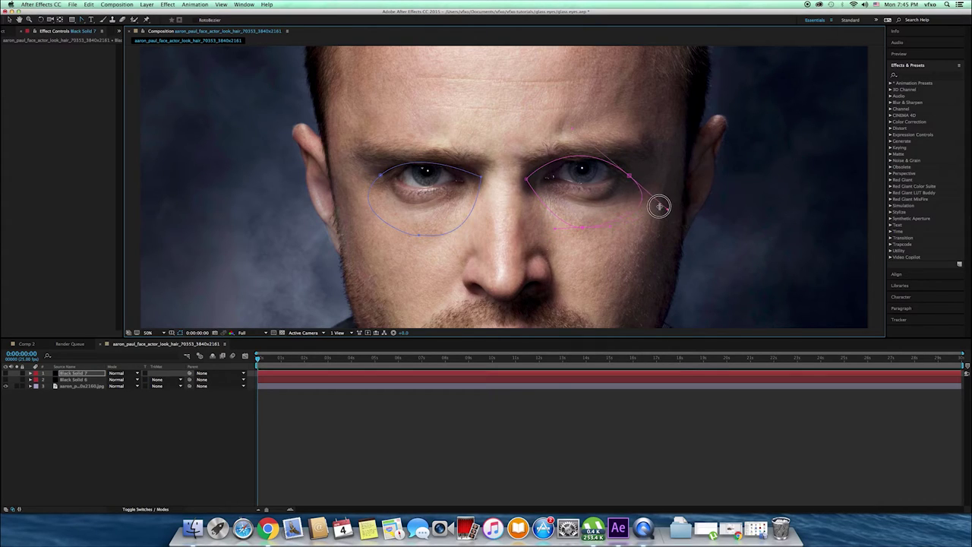
pyautogui.moveTo(589, 228); pyautogui.dragTo(630, 220)
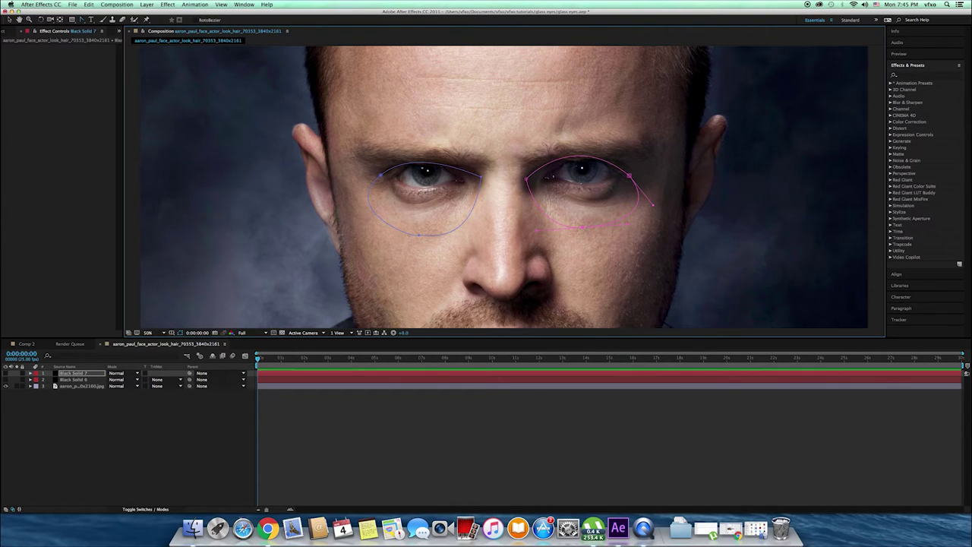
pyautogui.click(10, 19)
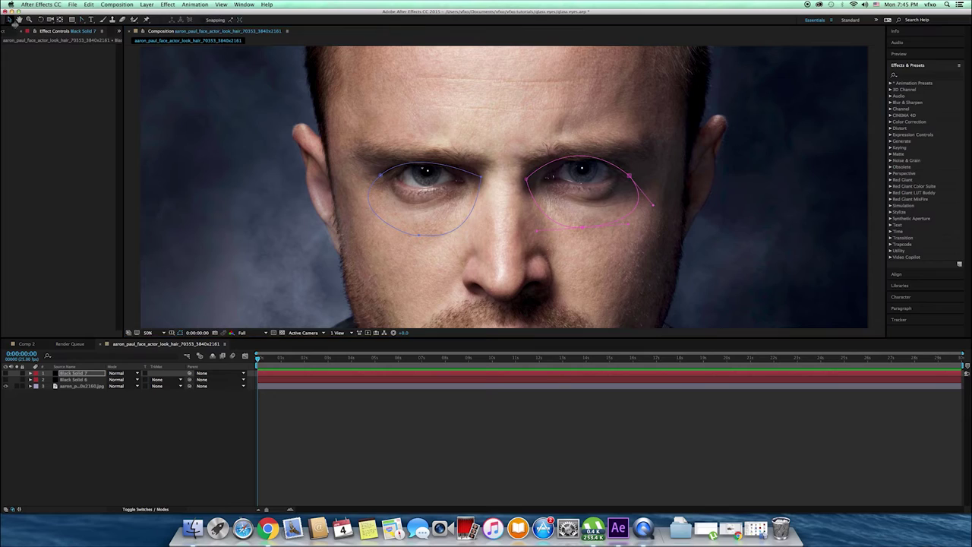
pyautogui.moveTo(584, 231); pyautogui.dragTo(580, 235)
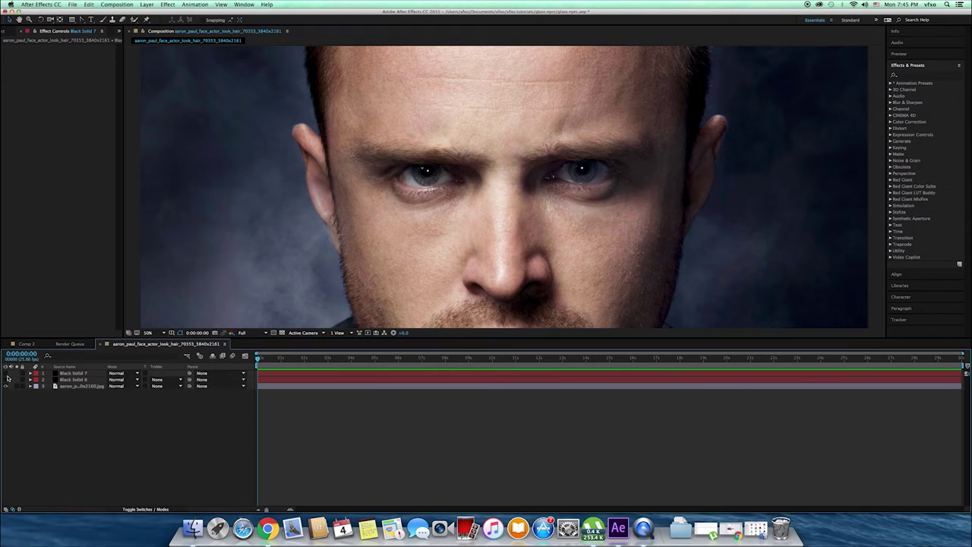
# Turn on both eye layers and set Black Solid 6's Track Matte to Black Solid 7's Alpha Matte
pyautogui.moveTo(6, 373); pyautogui.dragTo(6, 382)
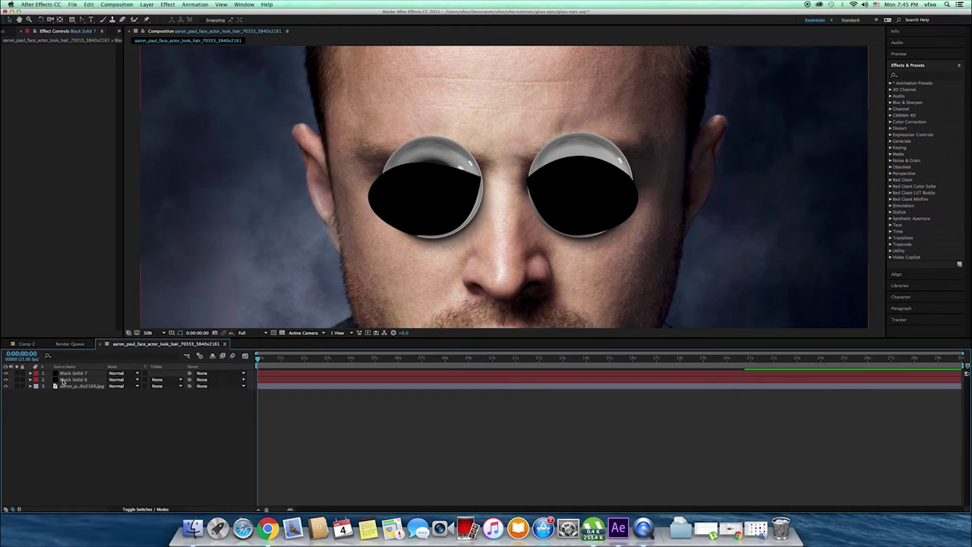
pyautogui.click(71, 380)
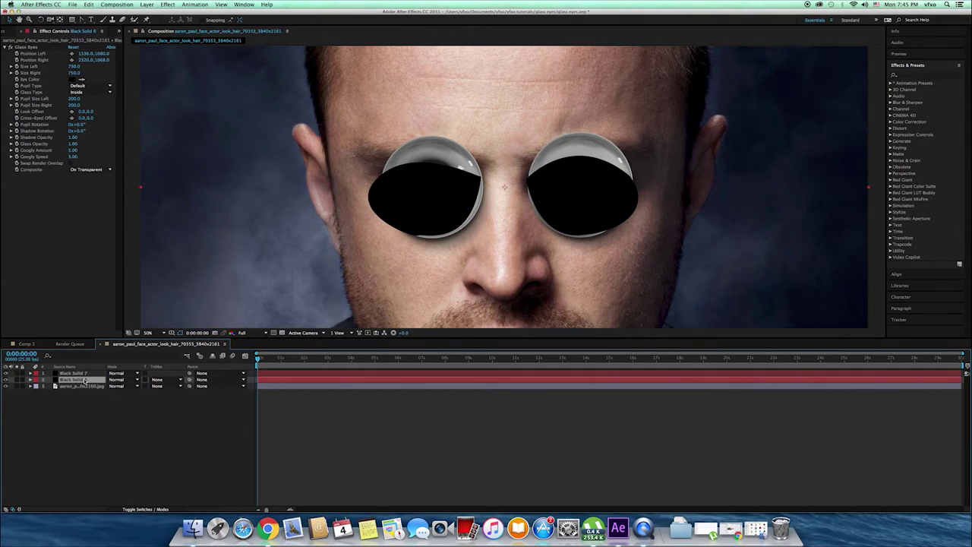
pyautogui.click(140, 509)
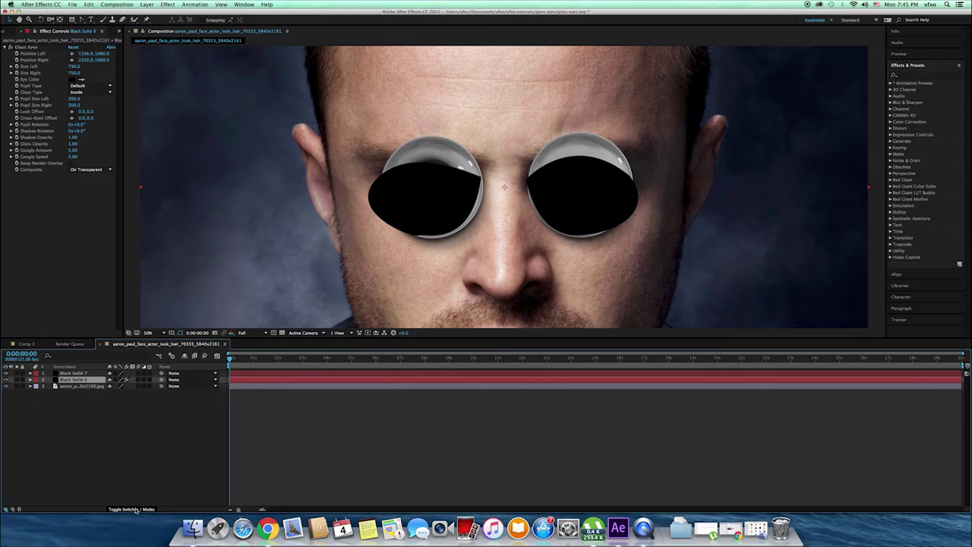
pyautogui.click(137, 510)
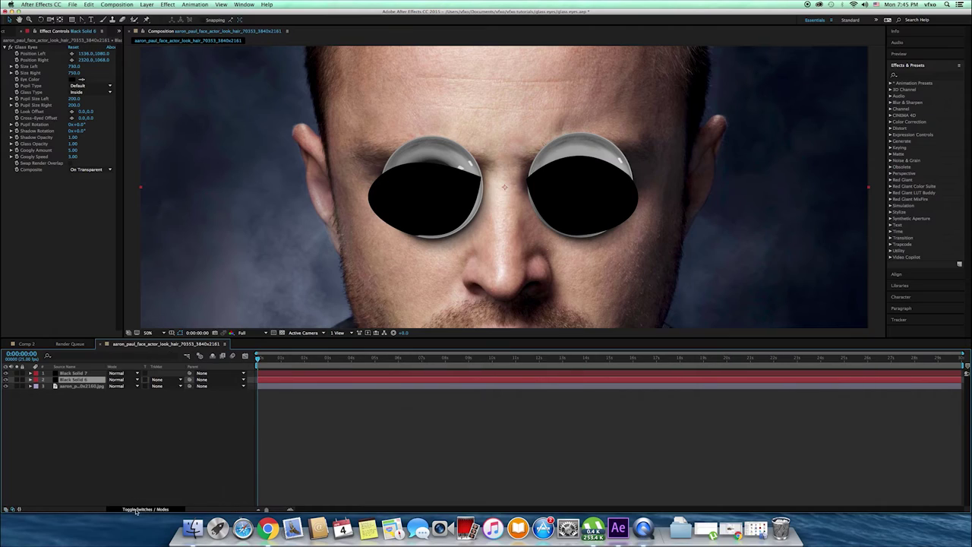
pyautogui.click(174, 382)
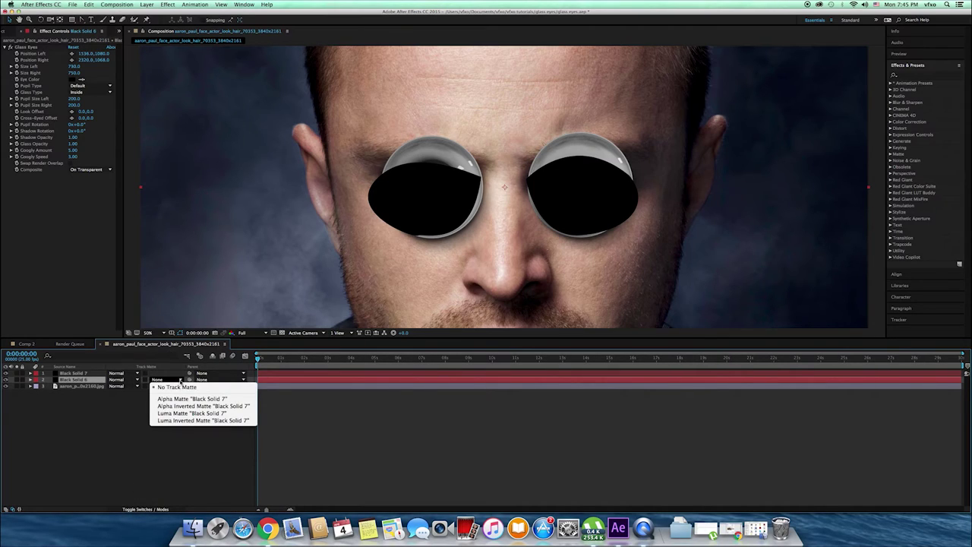
pyautogui.click(171, 399)
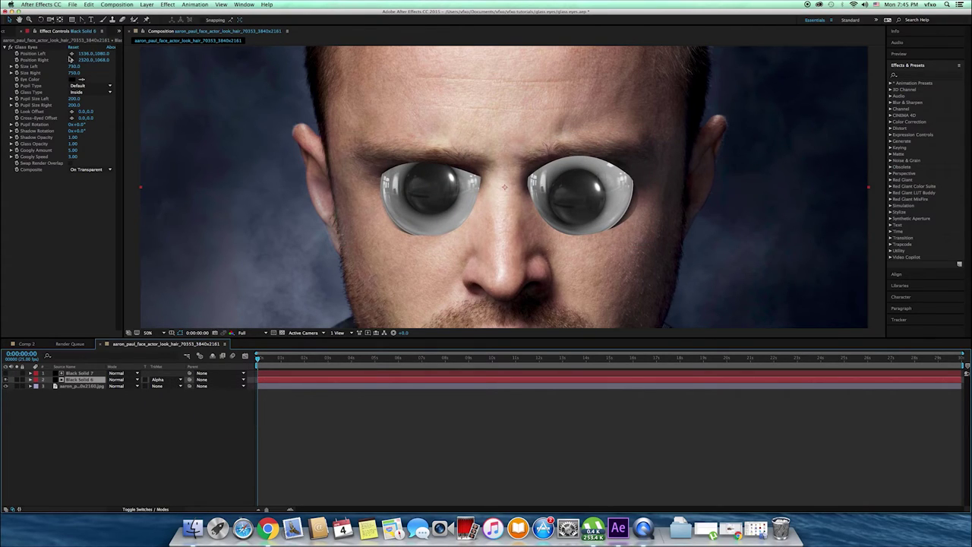
# Reposition the googly eyes over both eyes, with Size Left 800 and Size Right 890
pyautogui.click(28, 47)
pyautogui.moveTo(430, 185); pyautogui.dragTo(436, 194)
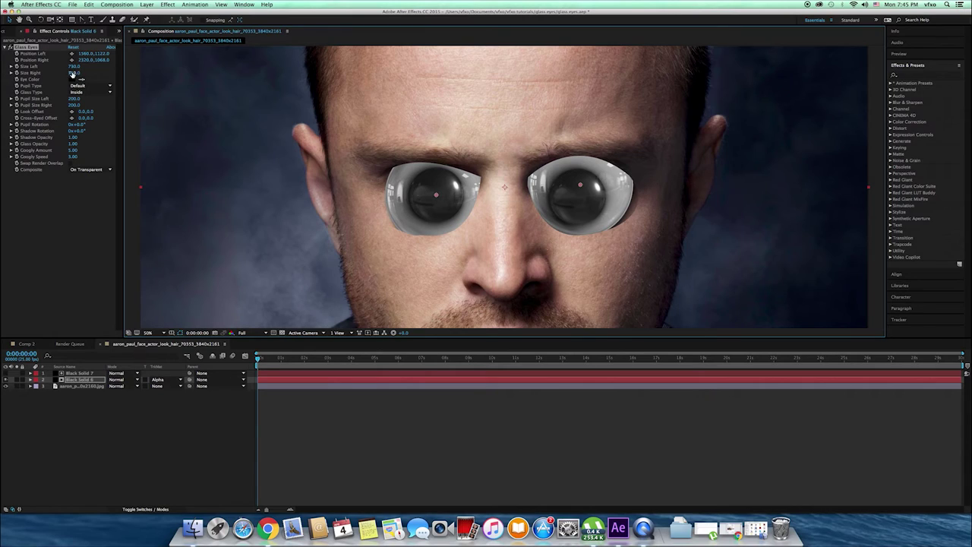
pyautogui.moveTo(74, 66); pyautogui.dragTo(85, 67)
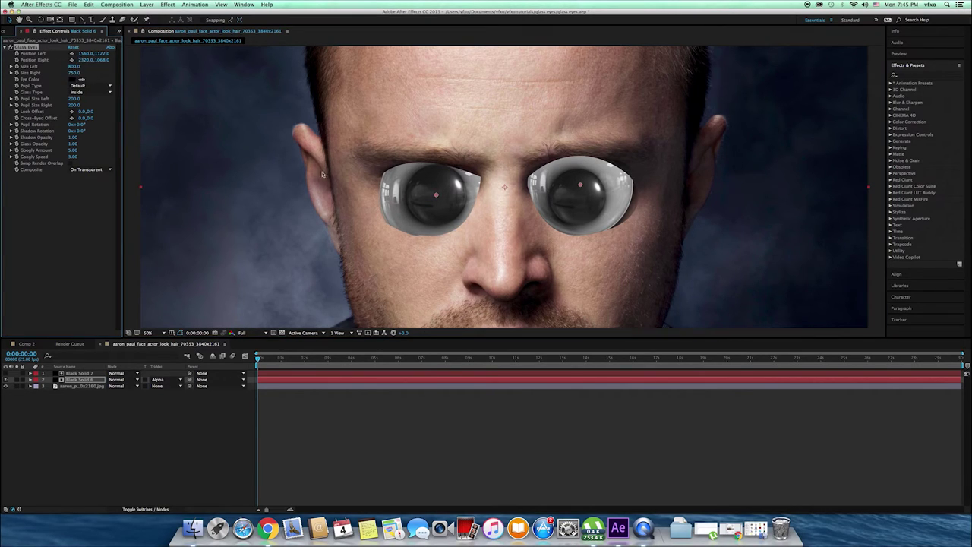
pyautogui.moveTo(435, 195); pyautogui.dragTo(429, 201)
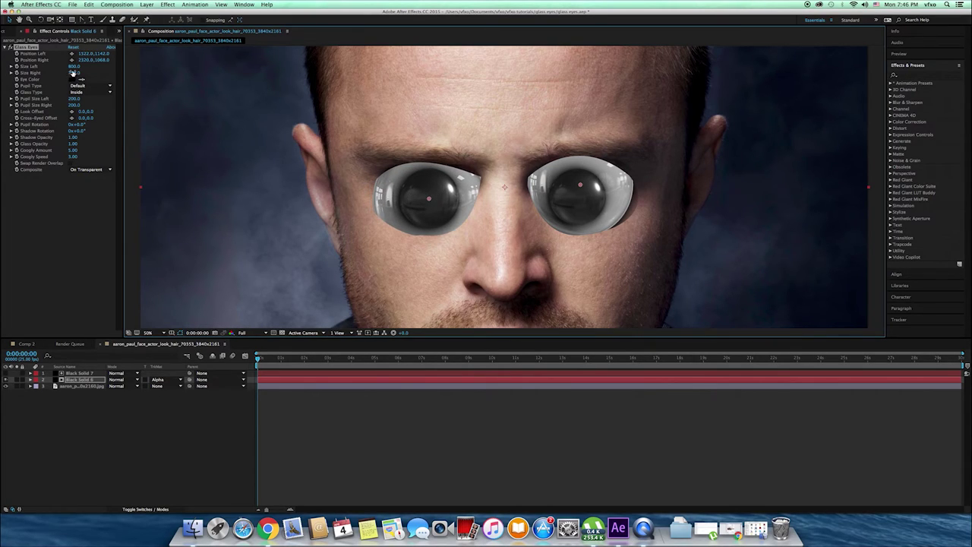
pyautogui.moveTo(74, 67); pyautogui.dragTo(78, 75)
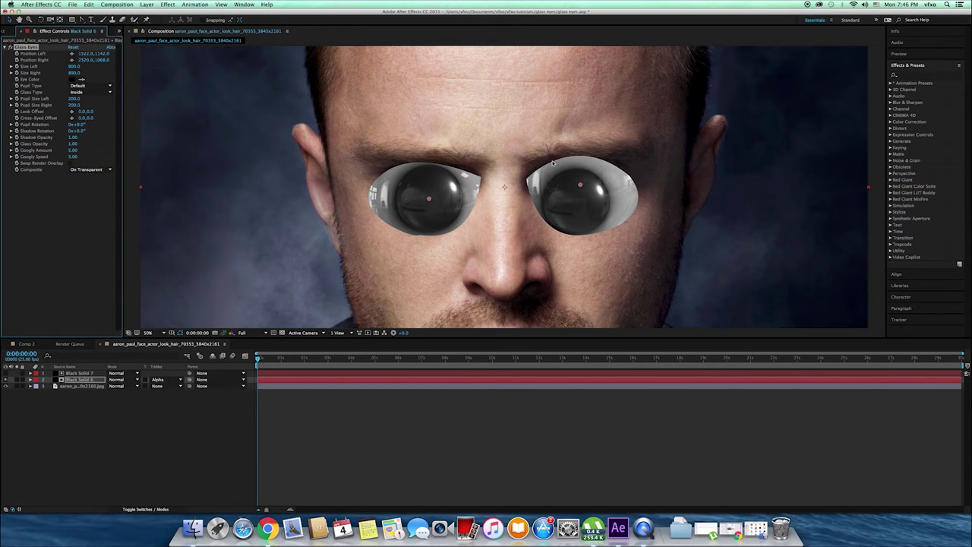
pyautogui.moveTo(581, 186); pyautogui.dragTo(585, 178)
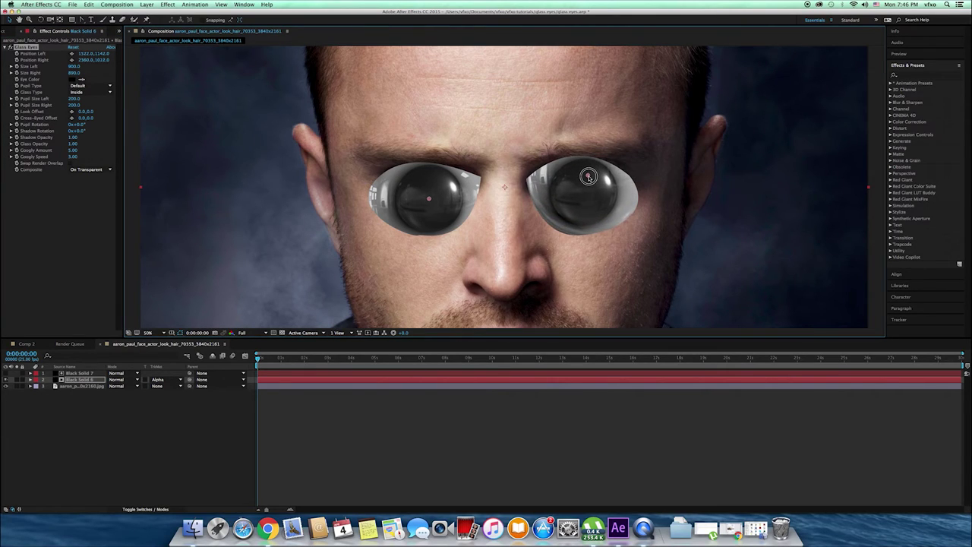
pyautogui.press(',')
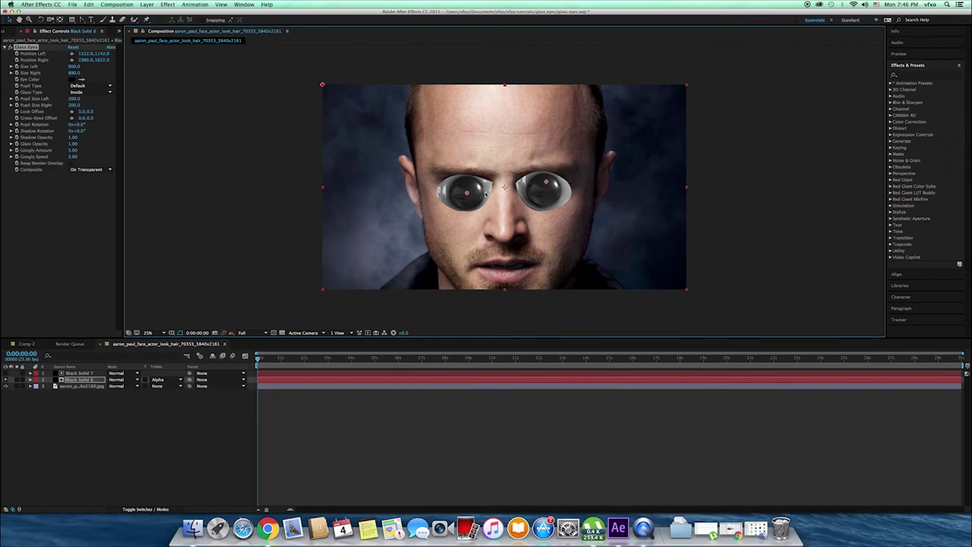
pyautogui.press('.')
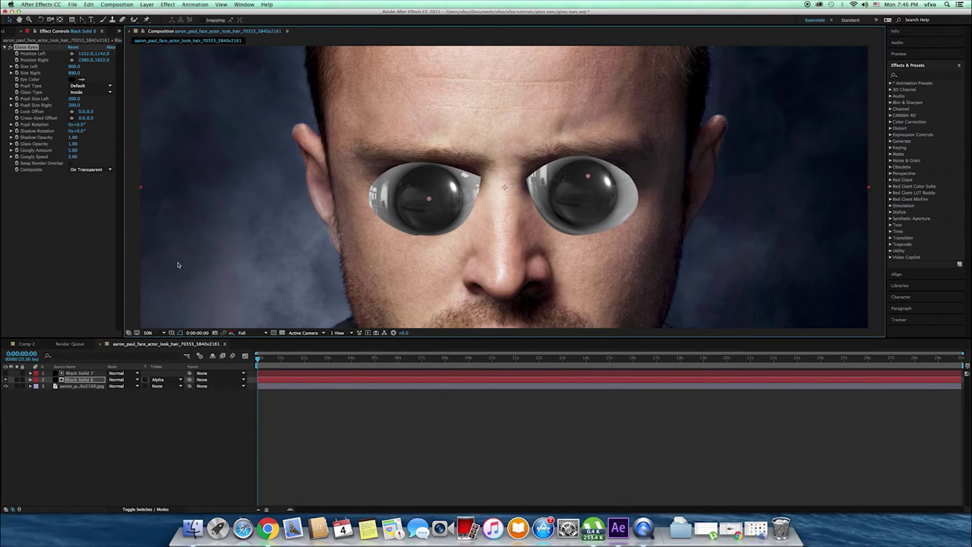
# Convert the right-eye mask's top corner to a smooth point and reshape its upper curve
pyautogui.click(99, 373)
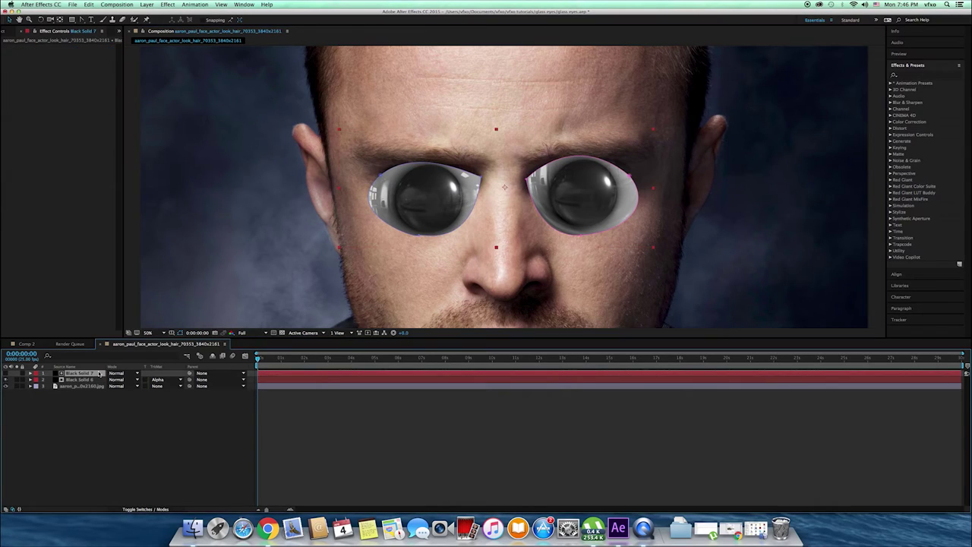
pyautogui.click(380, 177)
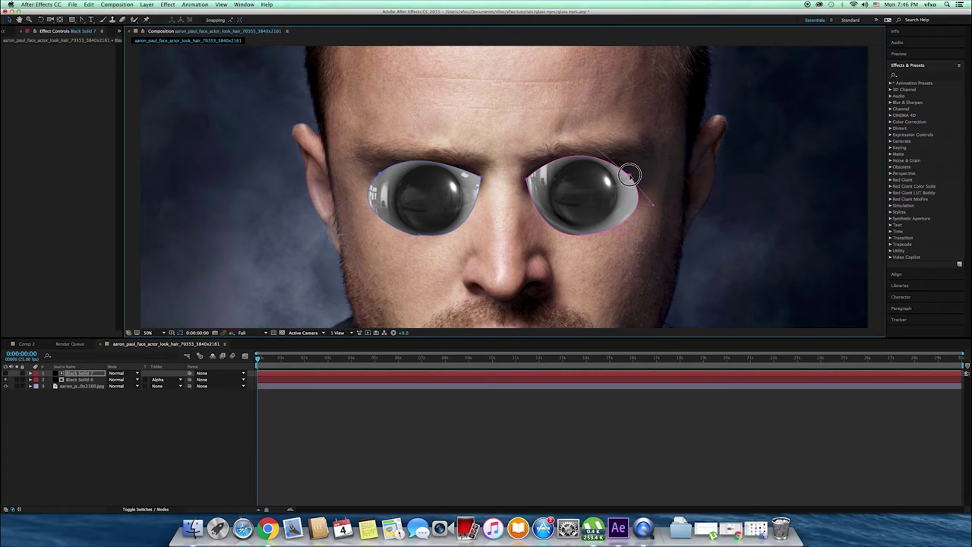
pyautogui.click(630, 177)
pyautogui.keyDown('alt'); pyautogui.click(631, 176); pyautogui.keyUp('alt')
pyautogui.moveTo(575, 127)
pyautogui.mouseDown()
pyautogui.moveTo(591, 137)
pyautogui.moveTo(581, 141)
pyautogui.mouseUp()
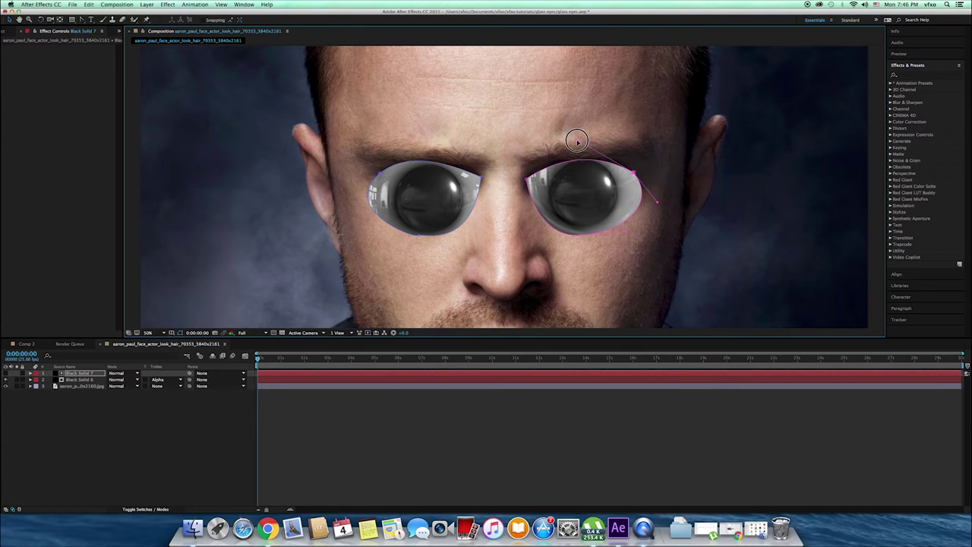
# Shrink the Glass Eyes pupils to Pupil Size Left 181 and Right 163
pyautogui.click(129, 194)
pyautogui.click(82, 379)
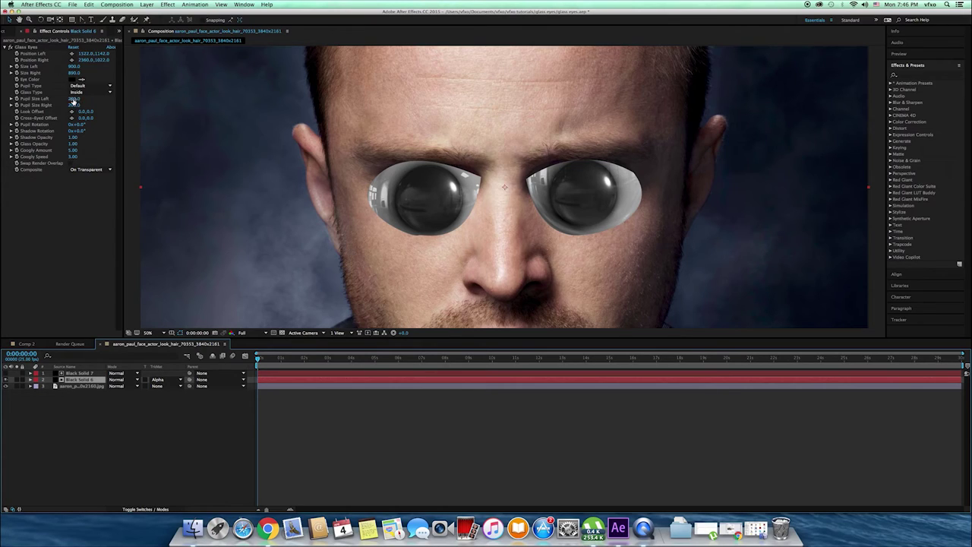
pyautogui.moveTo(74, 99); pyautogui.dragTo(60, 106)
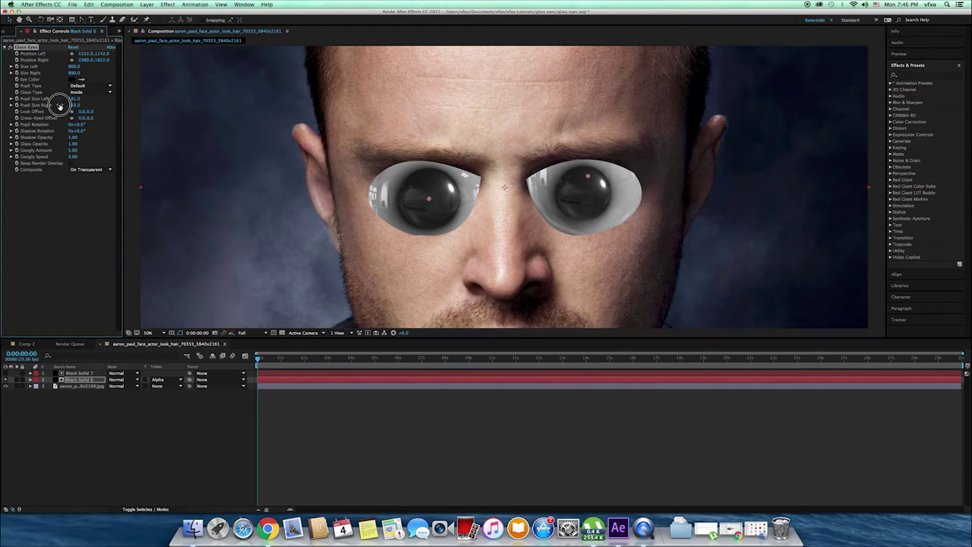
pyautogui.press(',')
pyautogui.press('.')
pyautogui.click(90, 382)
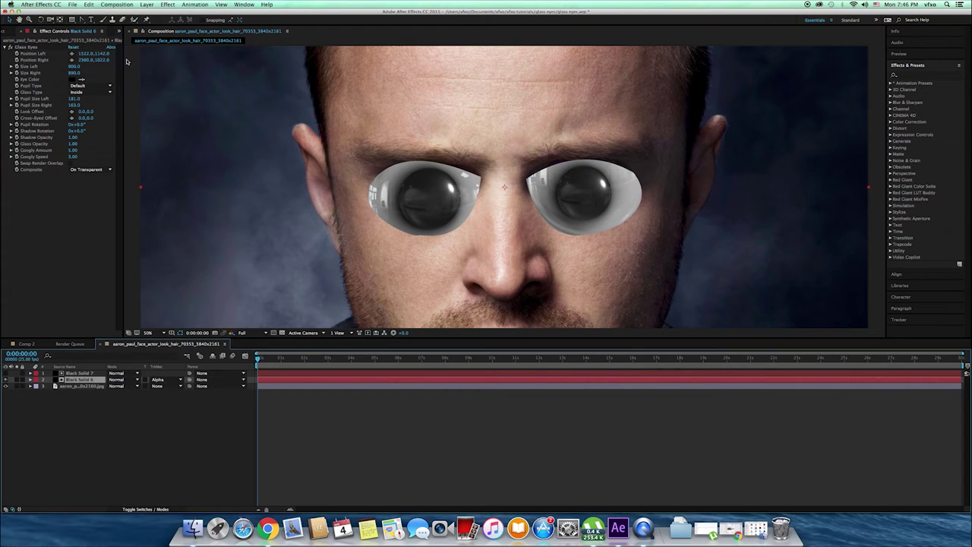
pyautogui.click(147, 5)
# Add an Inner Shadow layer style to Black Solid 6 with Distance 30 and Choke 14%
pyautogui.moveTo(195, 180)
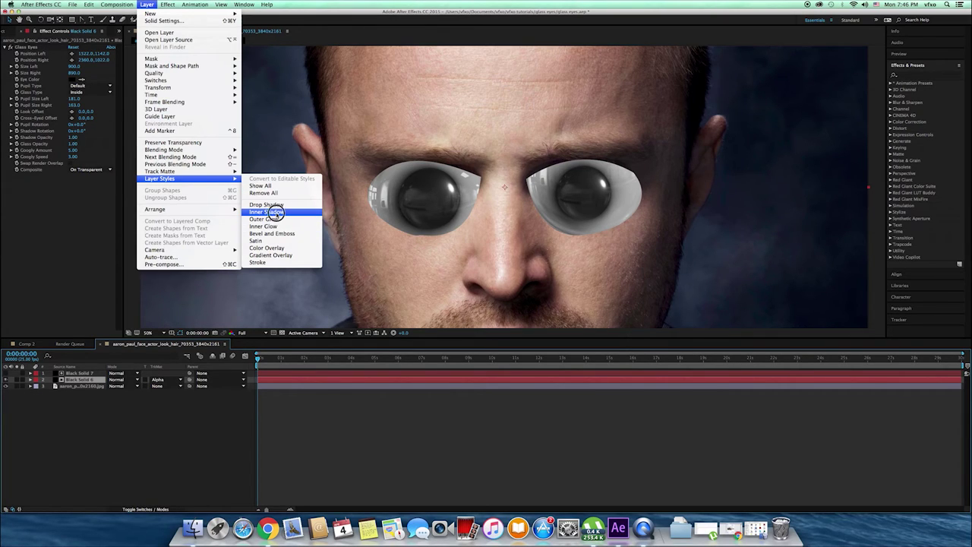
pyautogui.click(274, 212)
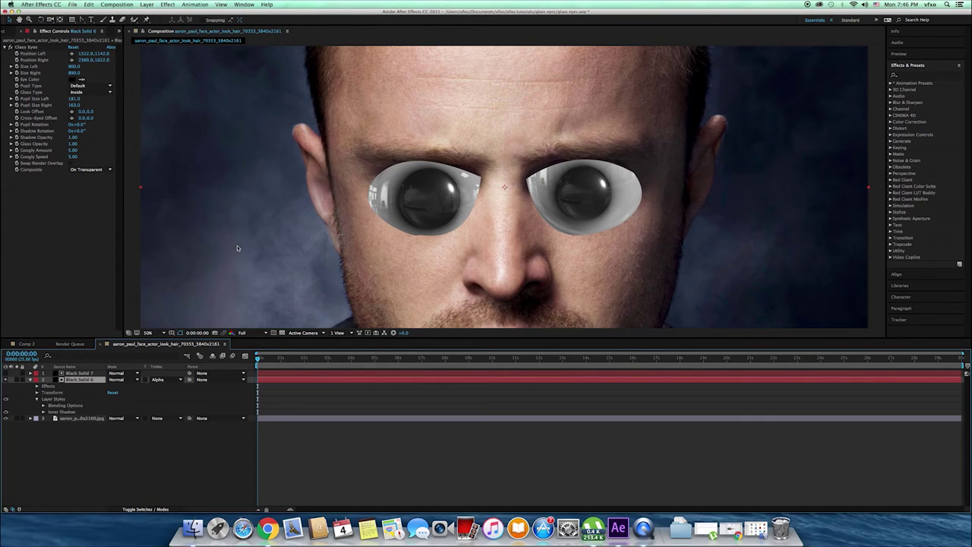
pyautogui.click(44, 411)
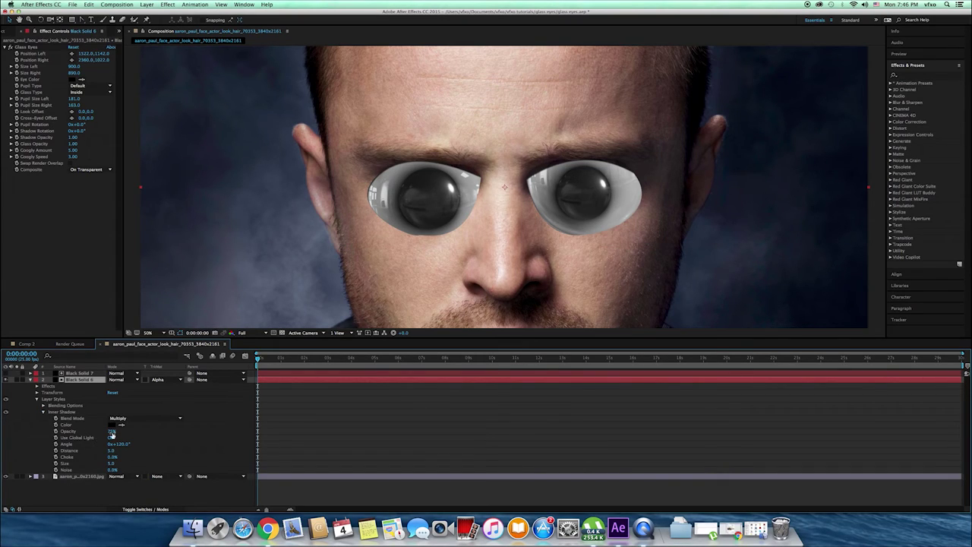
pyautogui.moveTo(112, 455); pyautogui.dragTo(117, 465)
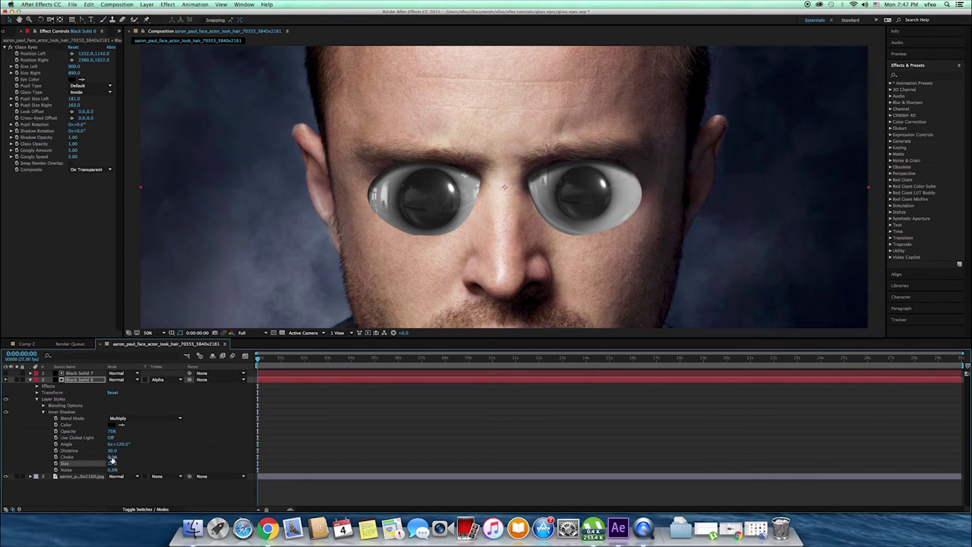
pyautogui.moveTo(111, 457); pyautogui.dragTo(116, 466)
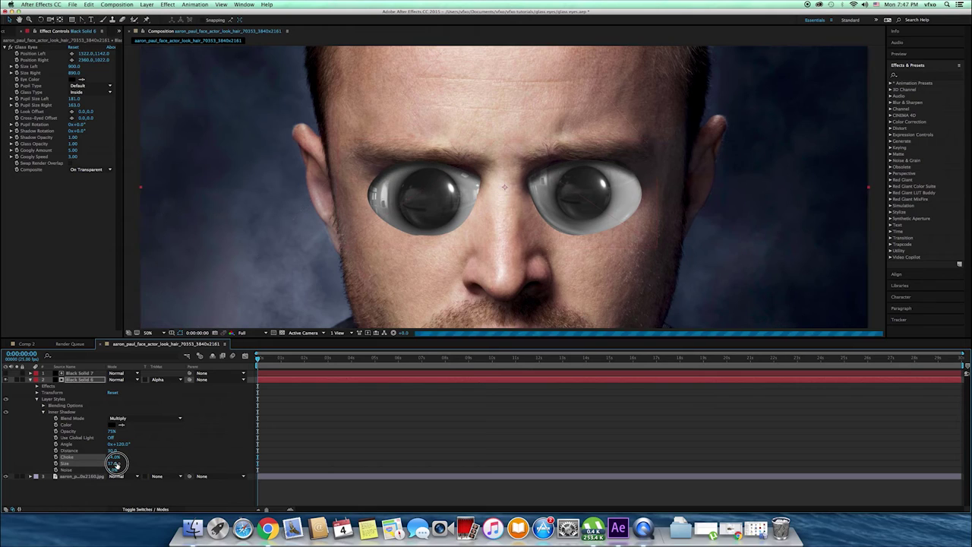
# Set the inner shadow's colour to a dark red
pyautogui.click(113, 425)
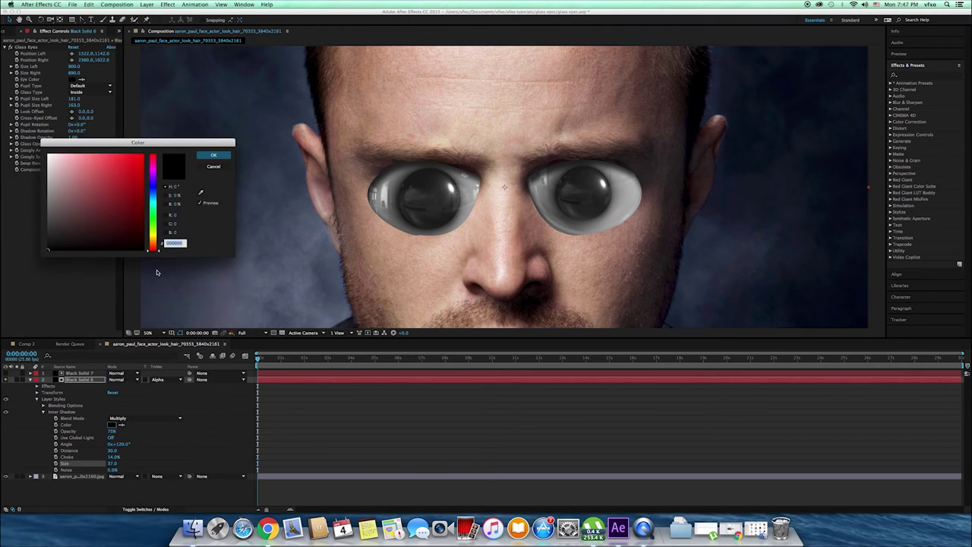
pyautogui.moveTo(139, 229); pyautogui.dragTo(145, 226)
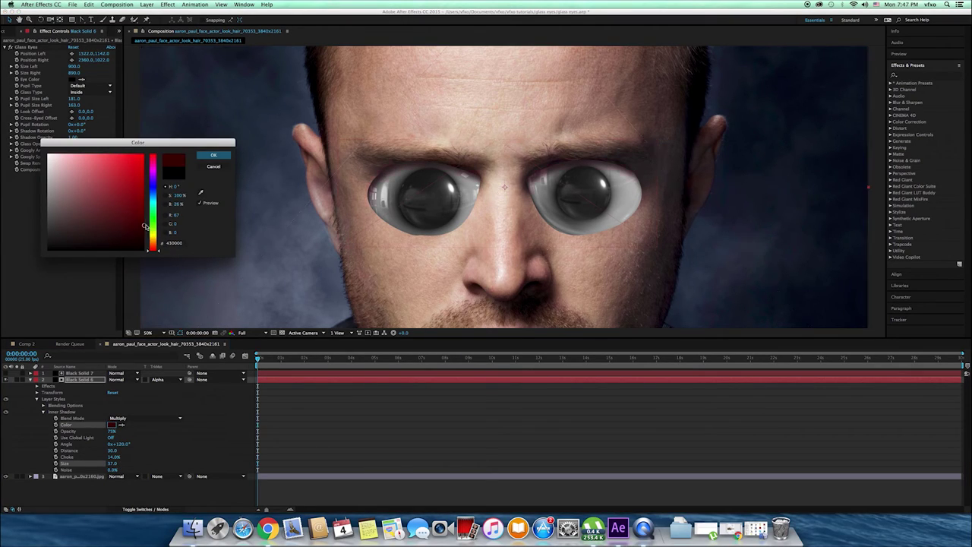
pyautogui.click(213, 154)
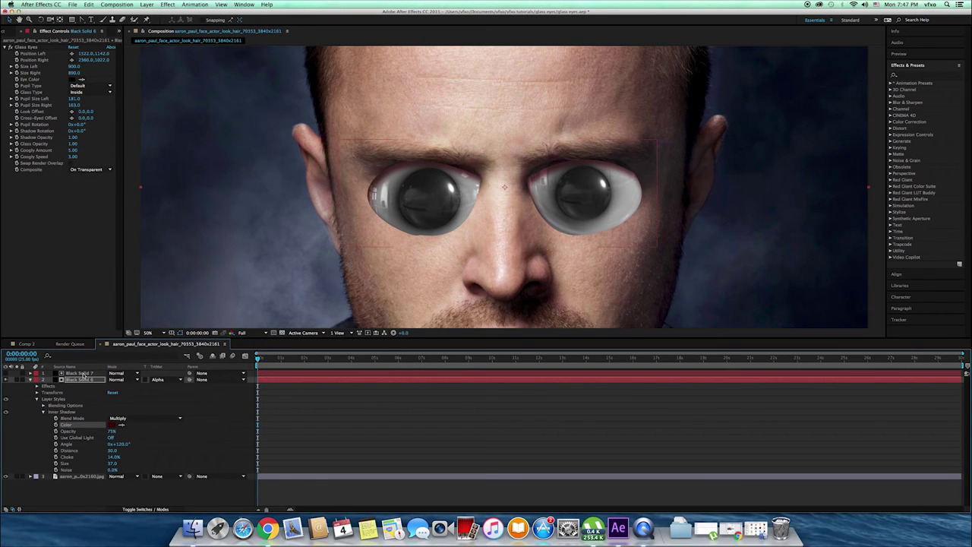
pyautogui.click(83, 373)
# Give both eye masks on Black Solid 7 a 5.0-pixel Mask Feather
pyautogui.press('f')
pyautogui.click(118, 385)
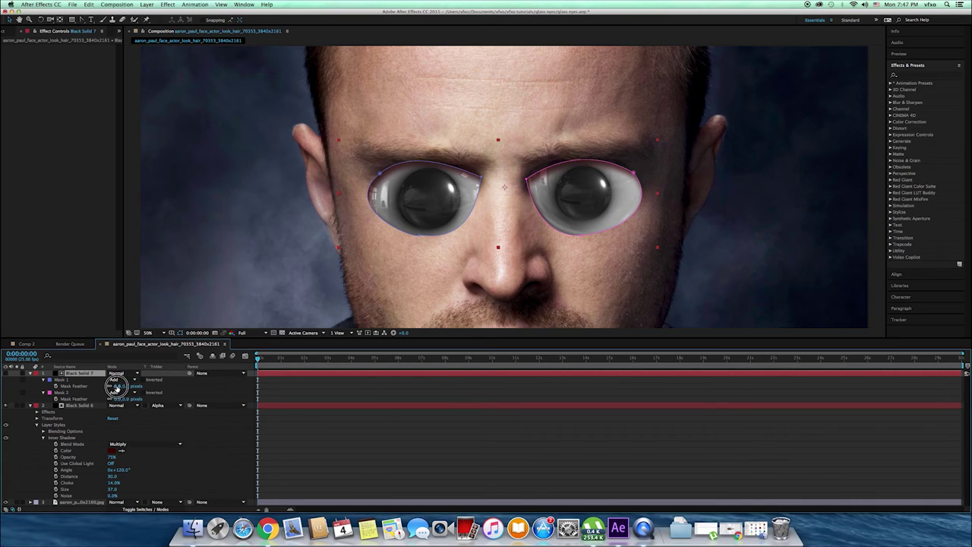
pyautogui.press('Return')
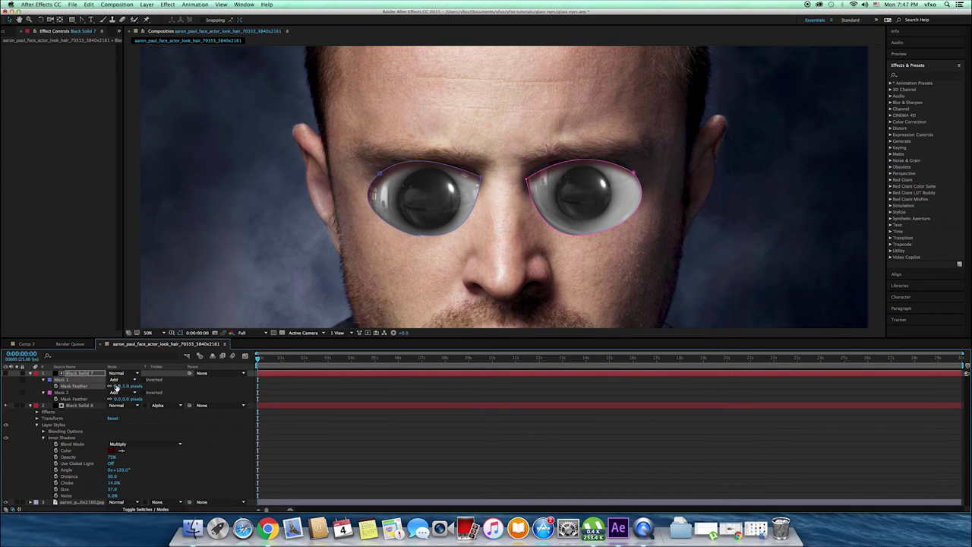
pyautogui.click(118, 398)
pyautogui.press('Return')
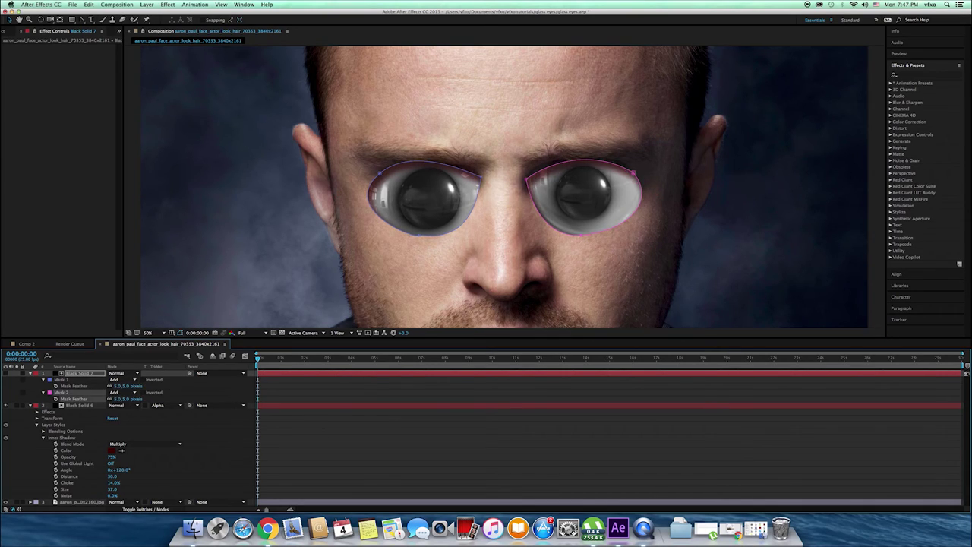
pyautogui.click(179, 333)
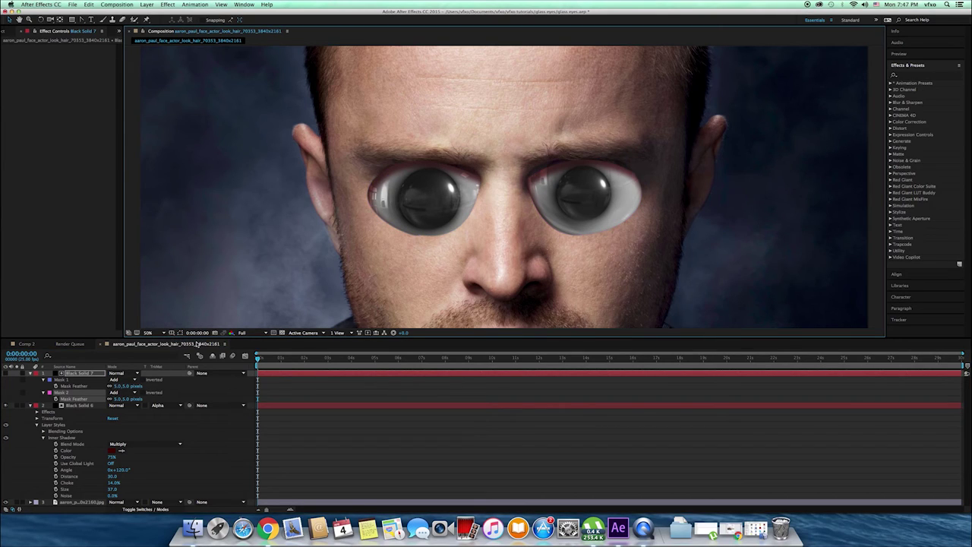
pyautogui.press(',')
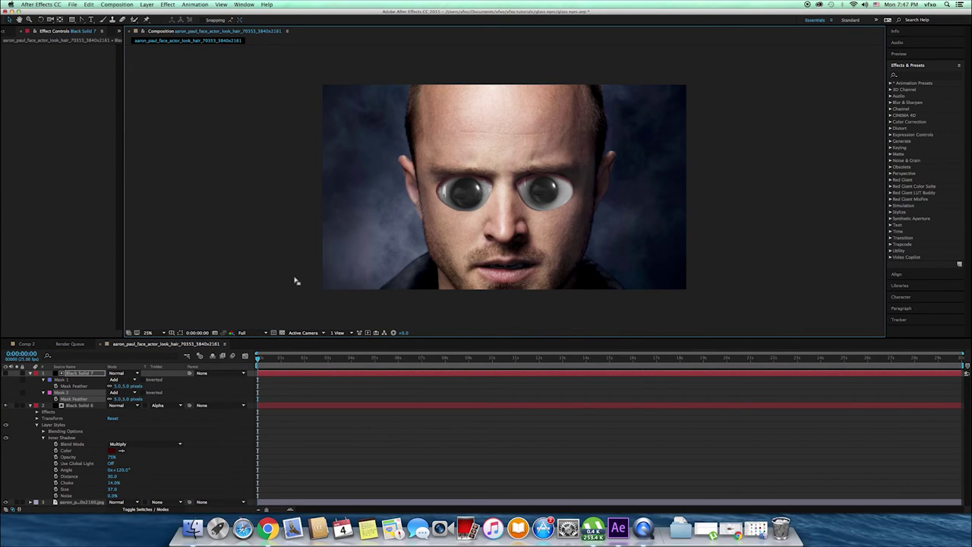
pyautogui.press('.')
# Reshape the top corner of the right-eye mask
pyautogui.click(86, 373)
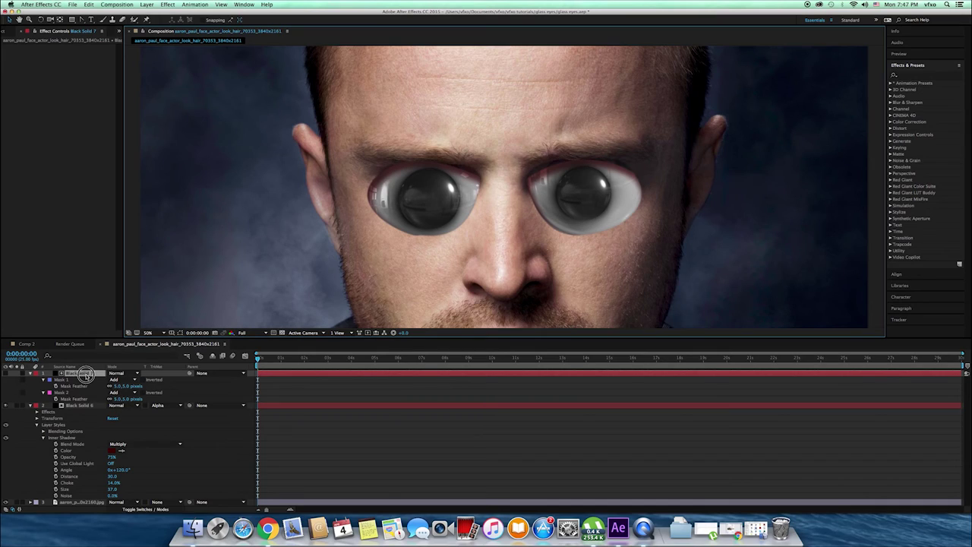
pyautogui.click(179, 332)
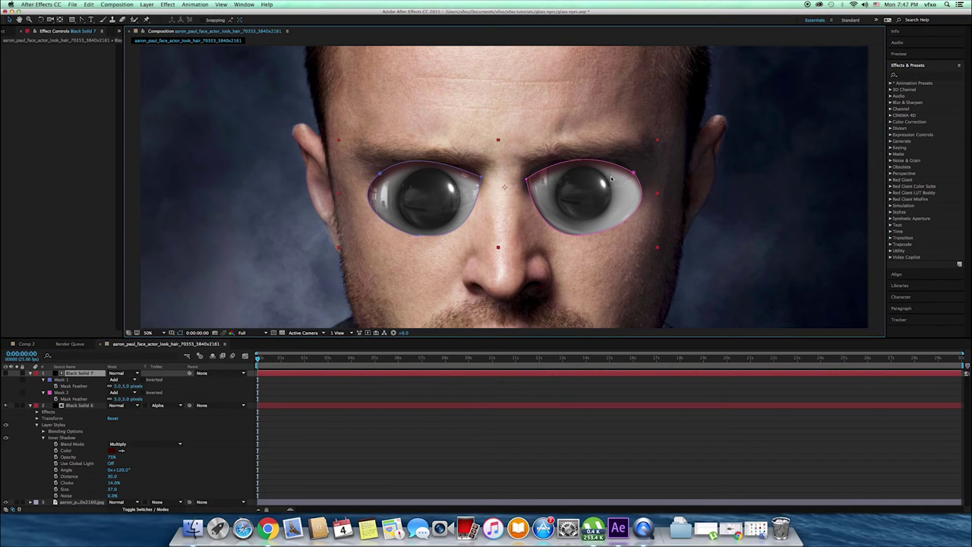
pyautogui.moveTo(633, 174); pyautogui.dragTo(630, 169)
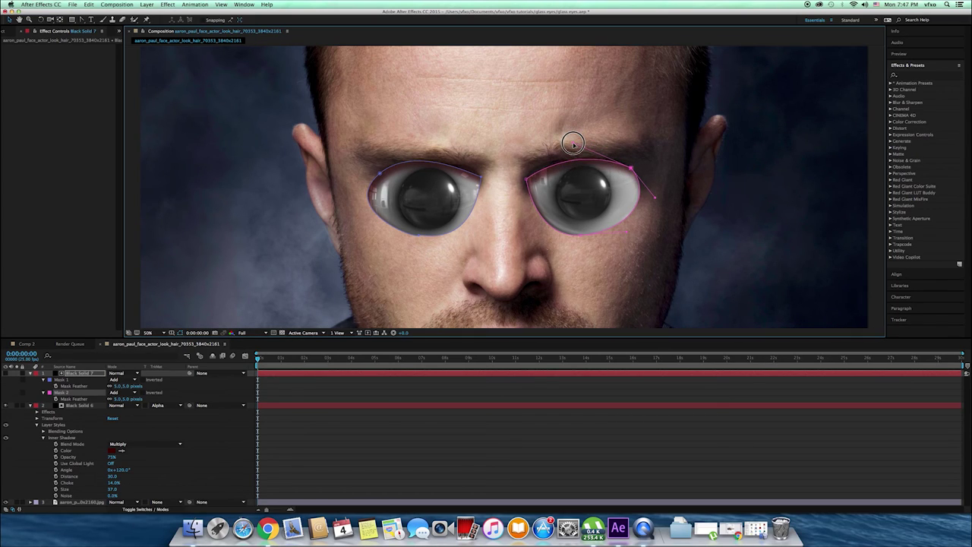
pyautogui.click(572, 143)
pyautogui.press(',')
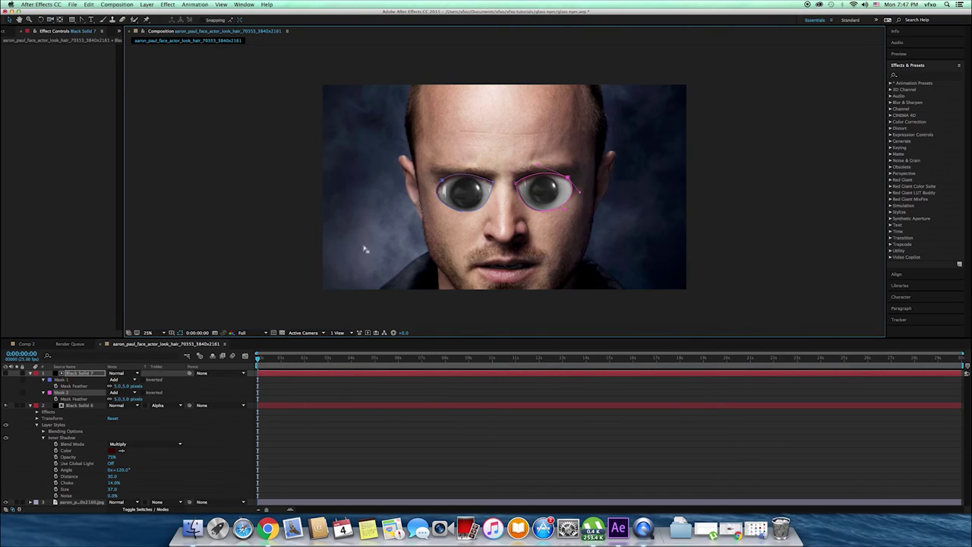
pyautogui.click(295, 314)
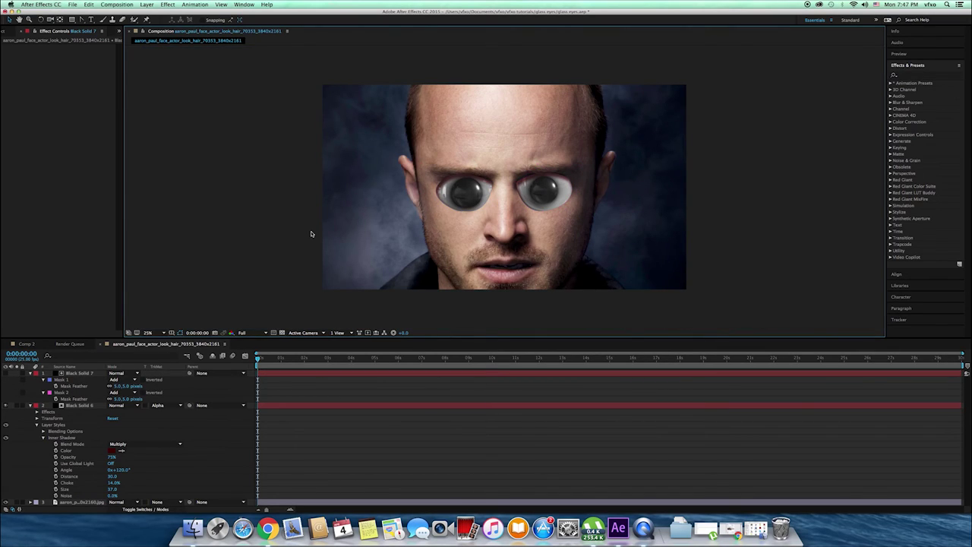
pyautogui.press('.')
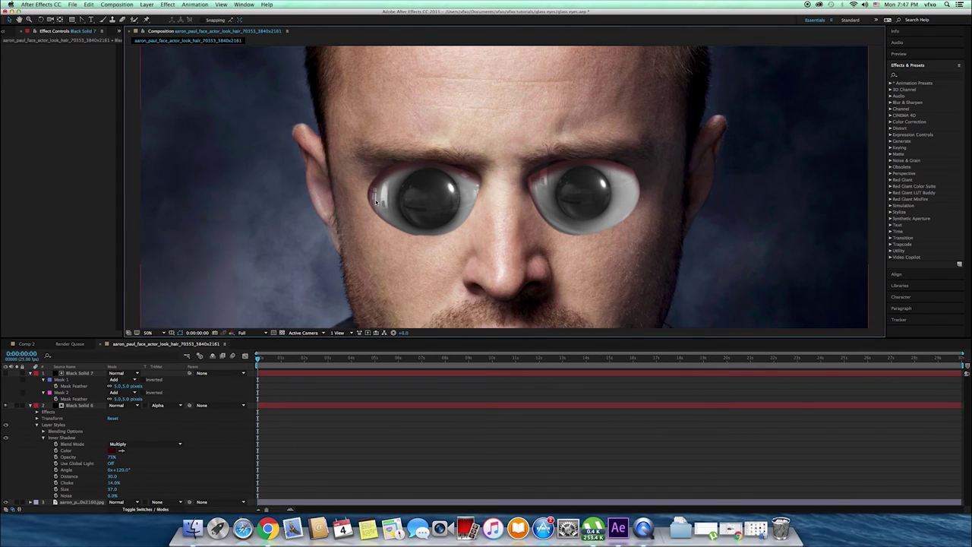
# Turn the left-eye mask's outer corner into a smooth curve and reshape it
pyautogui.click(82, 373)
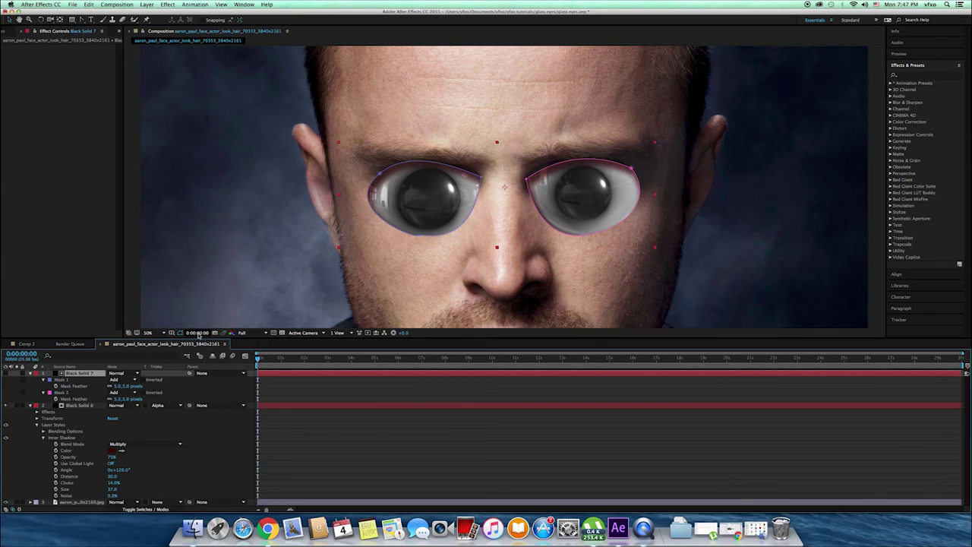
pyautogui.click(379, 174)
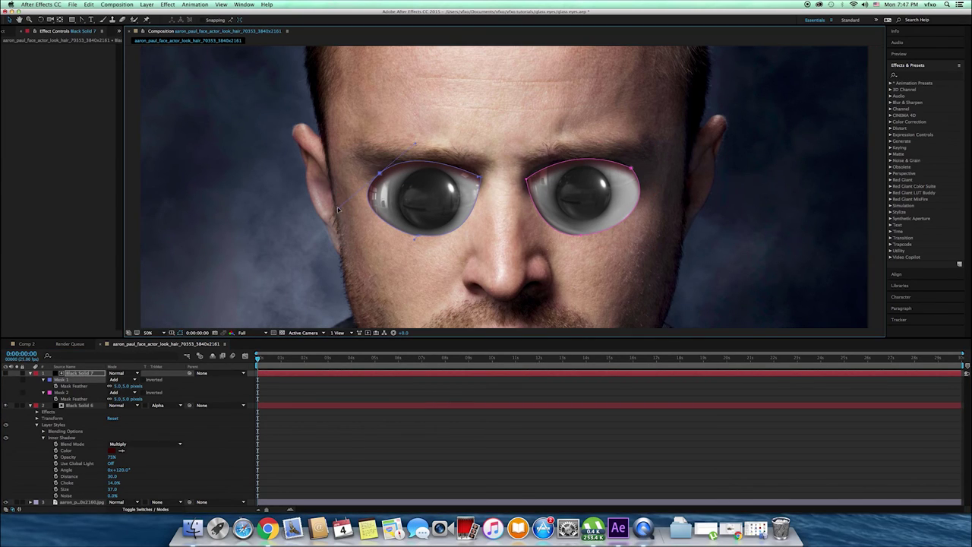
pyautogui.click(379, 175)
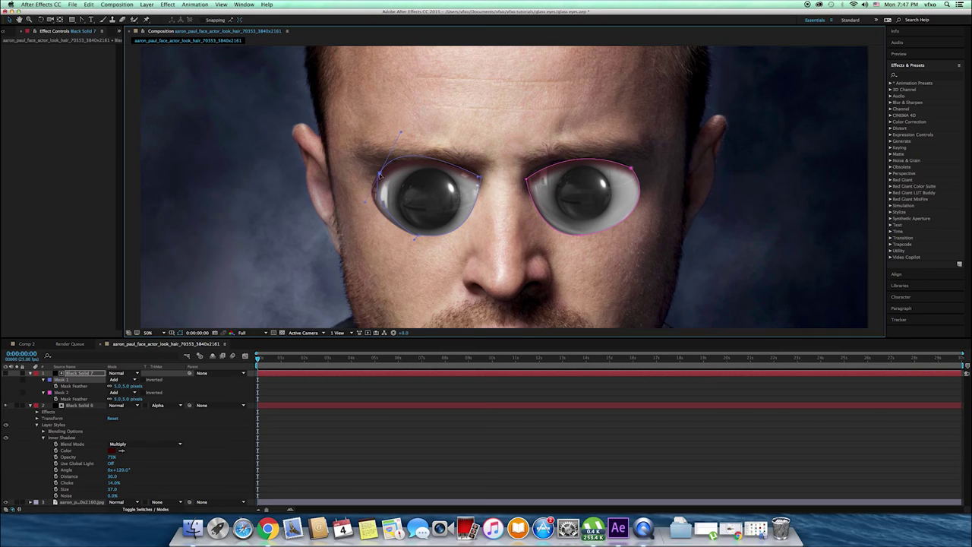
pyautogui.moveTo(380, 175); pyautogui.dragTo(375, 179)
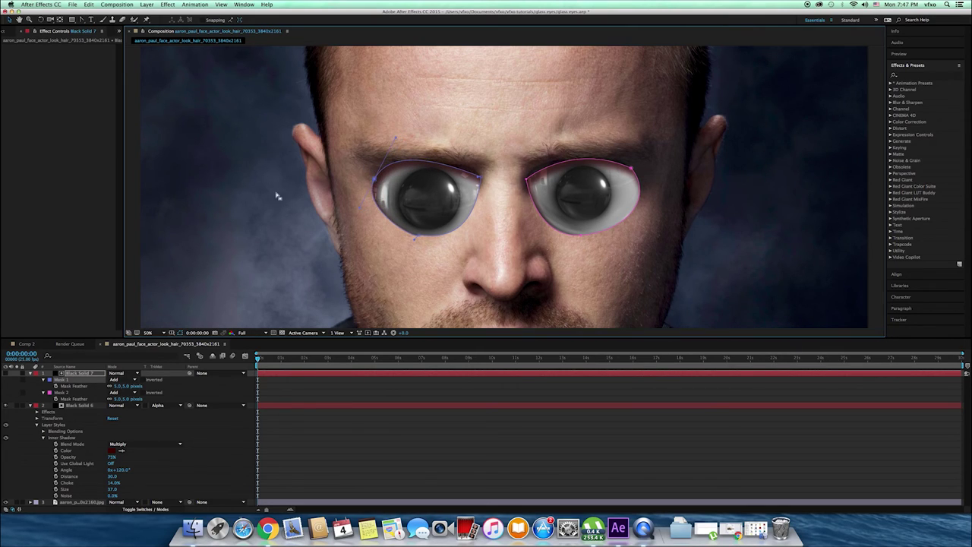
pyautogui.hotkey('ctrl', 'Down')
pyautogui.press(',')
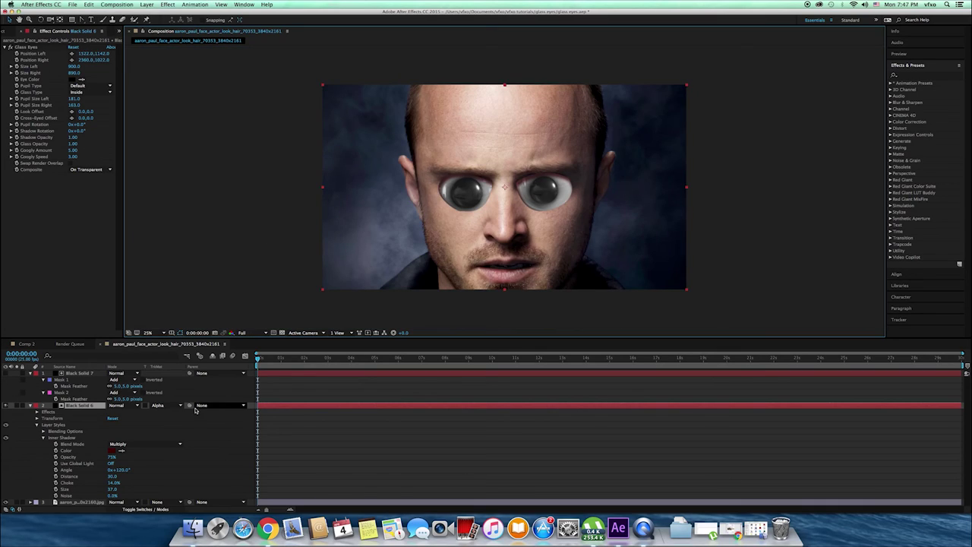
pyautogui.hotkey('ctrl', 'Up')
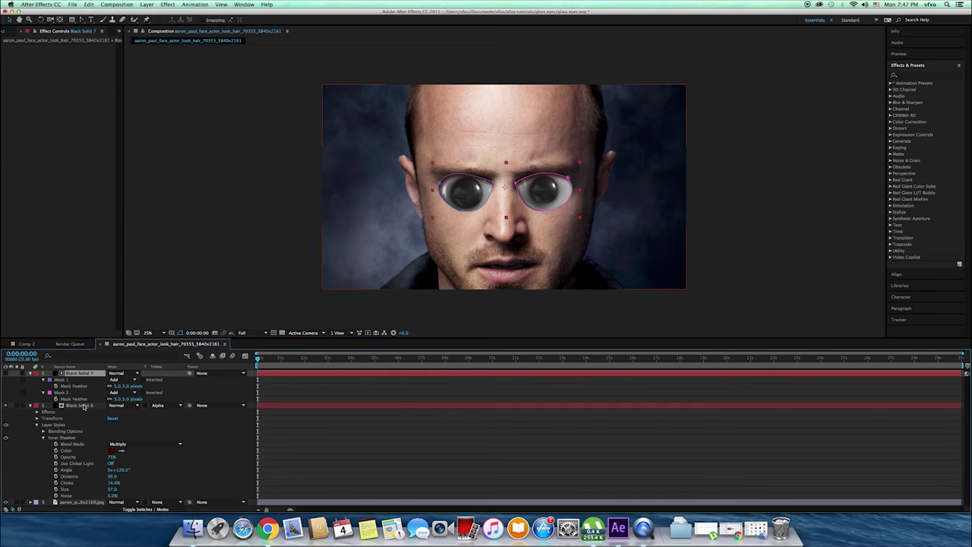
# Change the Glass Eyes Eye Color on Black Solid 6 to dark blue 072F61
pyautogui.click(83, 406)
pyautogui.click(73, 79)
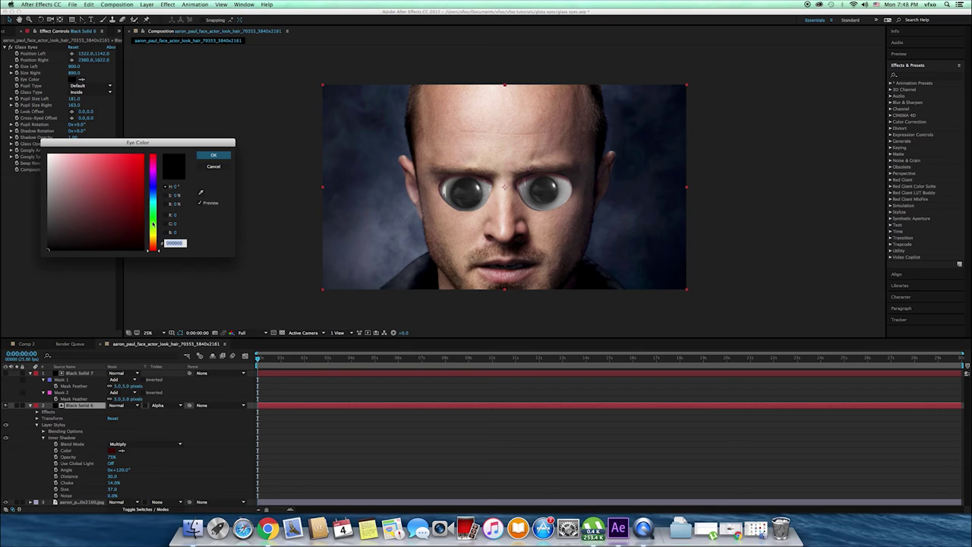
pyautogui.moveTo(153, 224)
pyautogui.mouseDown()
pyautogui.moveTo(153, 194)
pyautogui.moveTo(139, 217)
pyautogui.mouseUp()
pyautogui.click(135, 201)
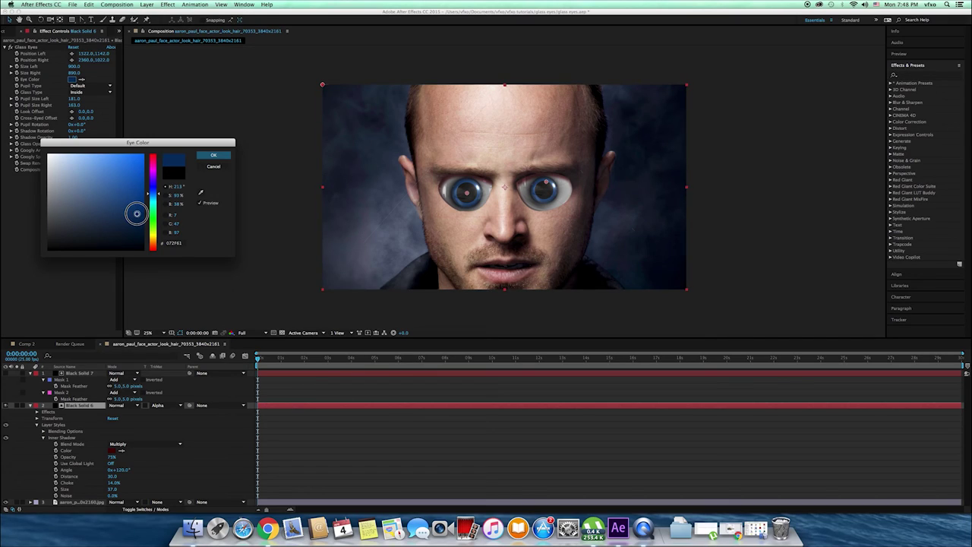
pyautogui.click(213, 155)
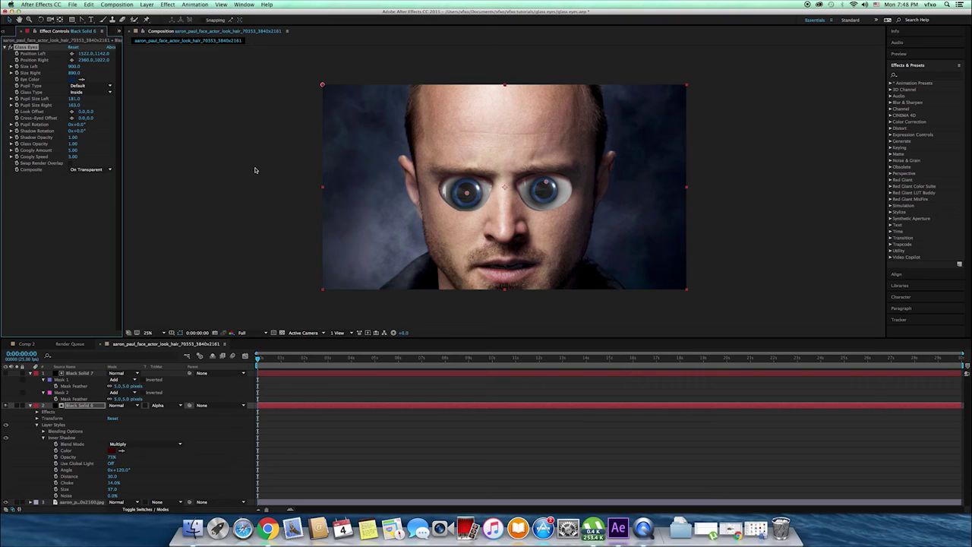
# Add a Tint effect to Black Solid 6 with Amount to Tint at 23.0%
pyautogui.click(167, 5)
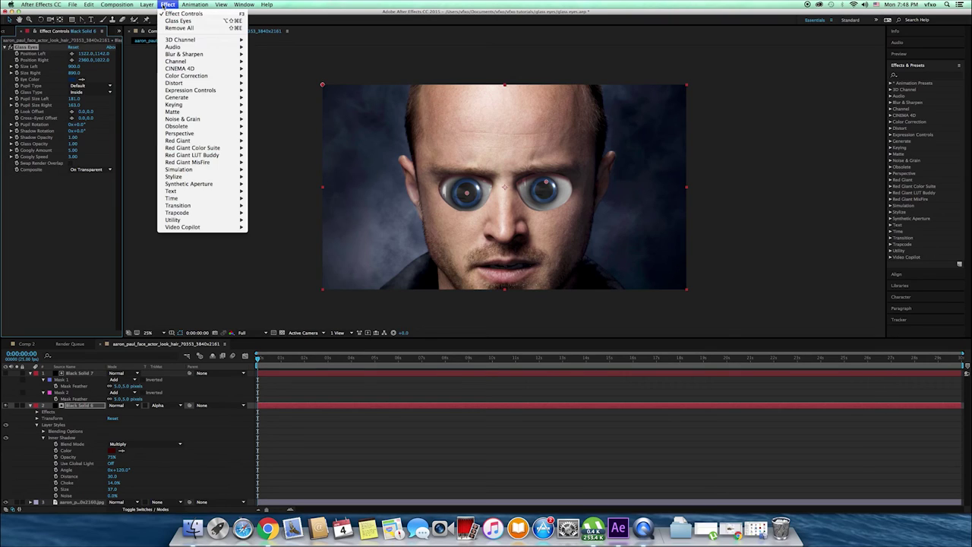
pyautogui.moveTo(205, 76)
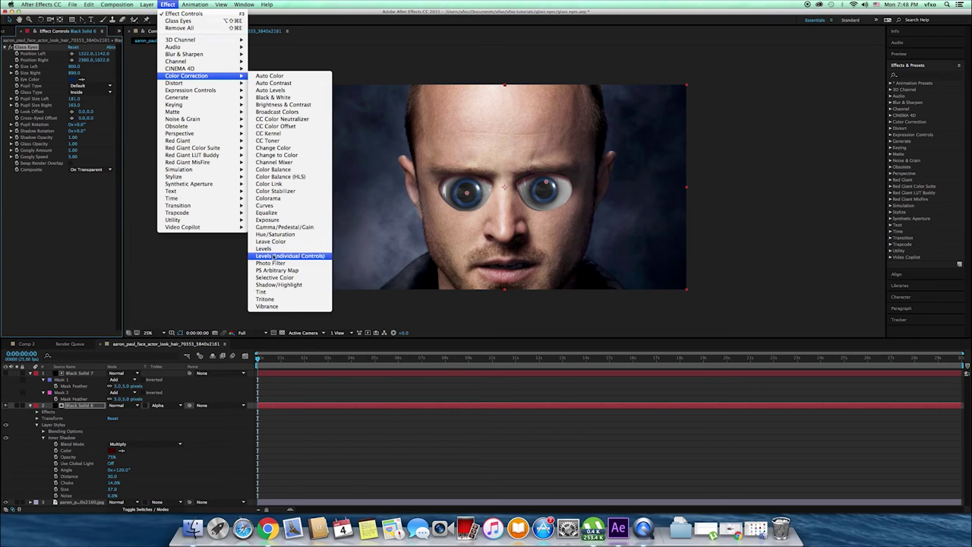
pyautogui.click(266, 292)
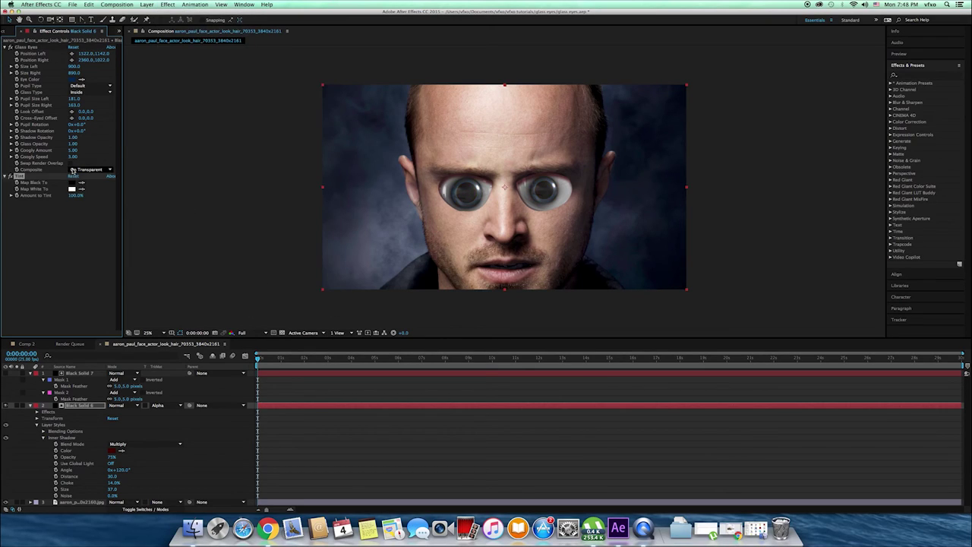
pyautogui.moveTo(74, 195); pyautogui.dragTo(47, 198)
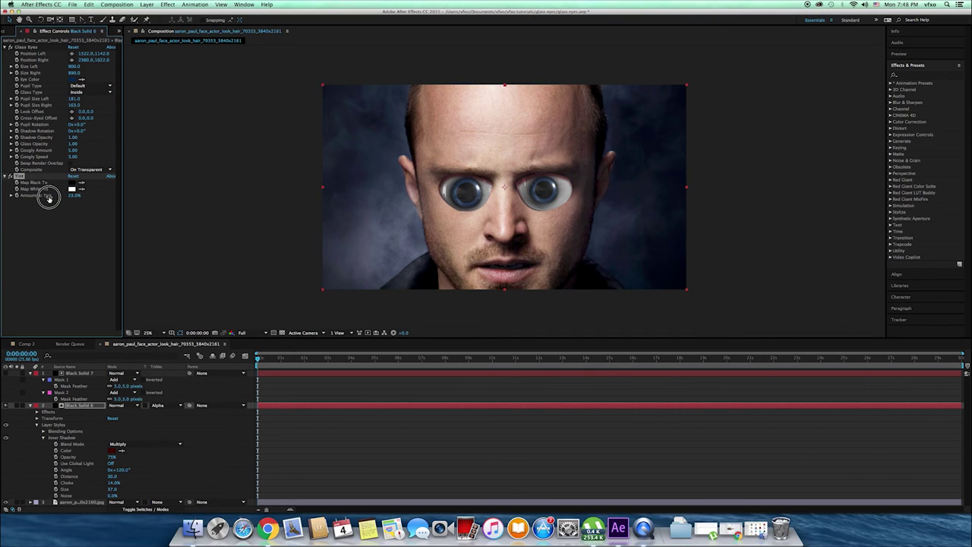
pyautogui.click(72, 225)
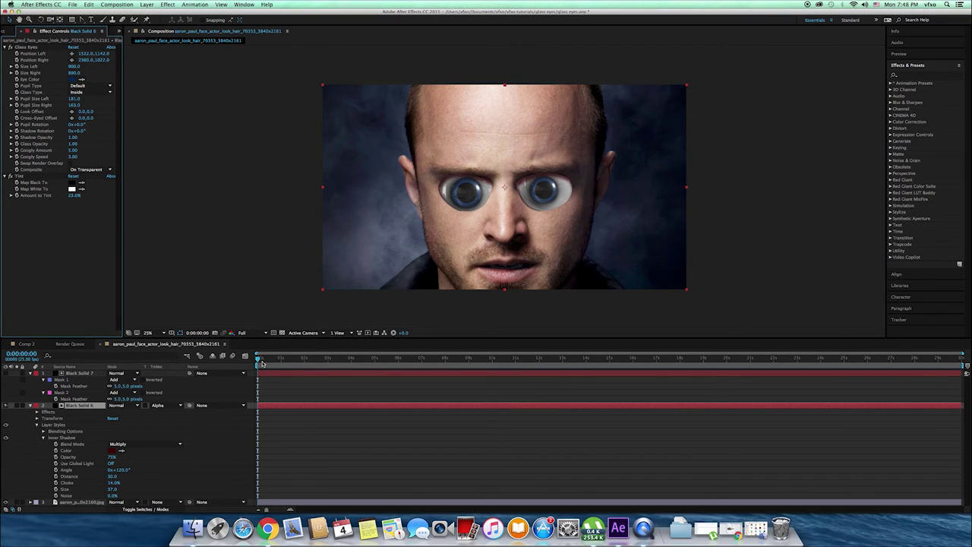
pyautogui.moveTo(262, 364)
pyautogui.mouseDown()
pyautogui.moveTo(276, 360)
pyautogui.moveTo(254, 360)
pyautogui.mouseUp()
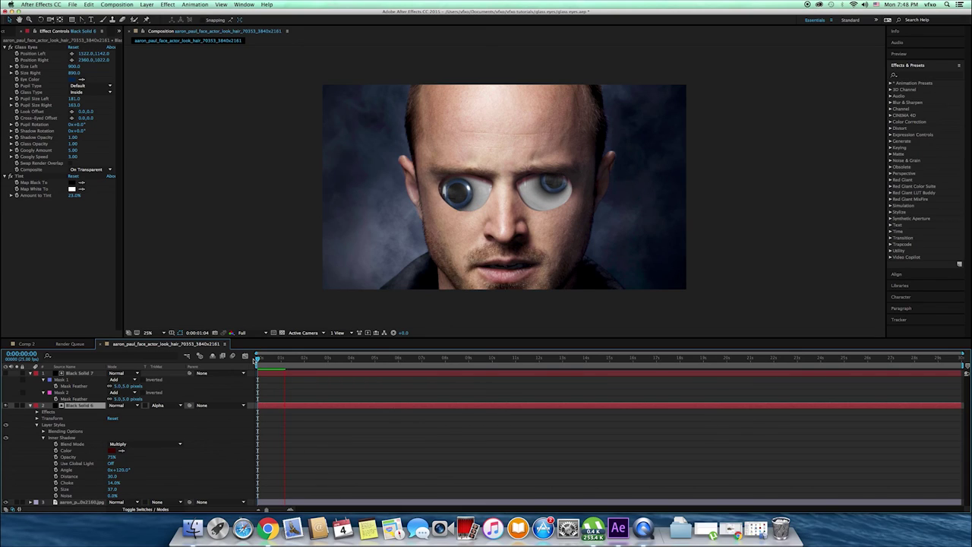
pyautogui.press('space')
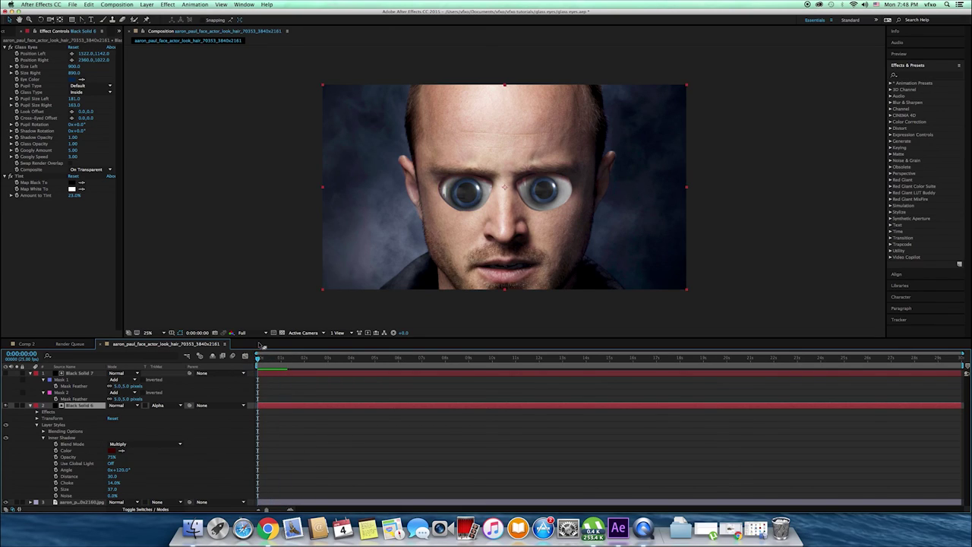